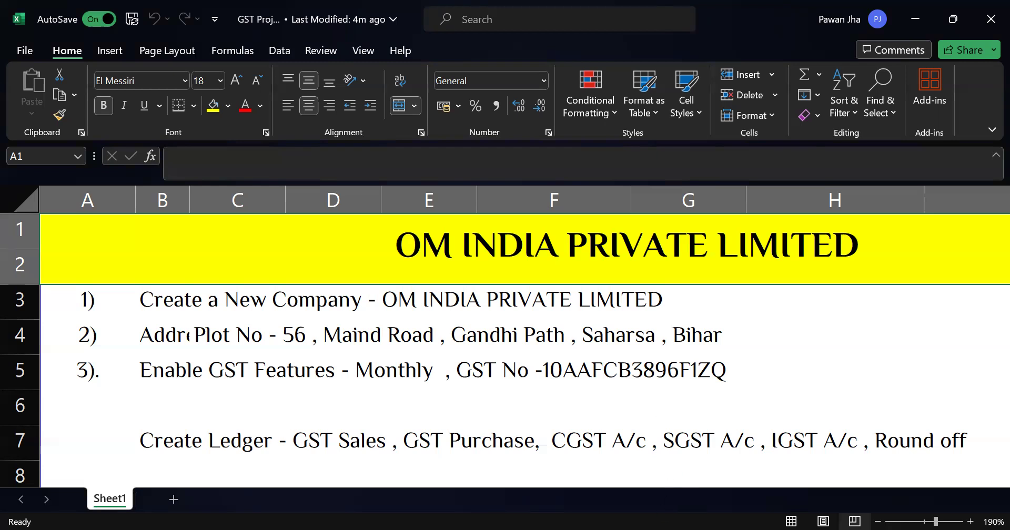
# Step: Switch to TallyPrime and enter OM INDIA PRIVATE LIMITED as the new company's name
pyautogui.hotkey('alt', 'Tab')
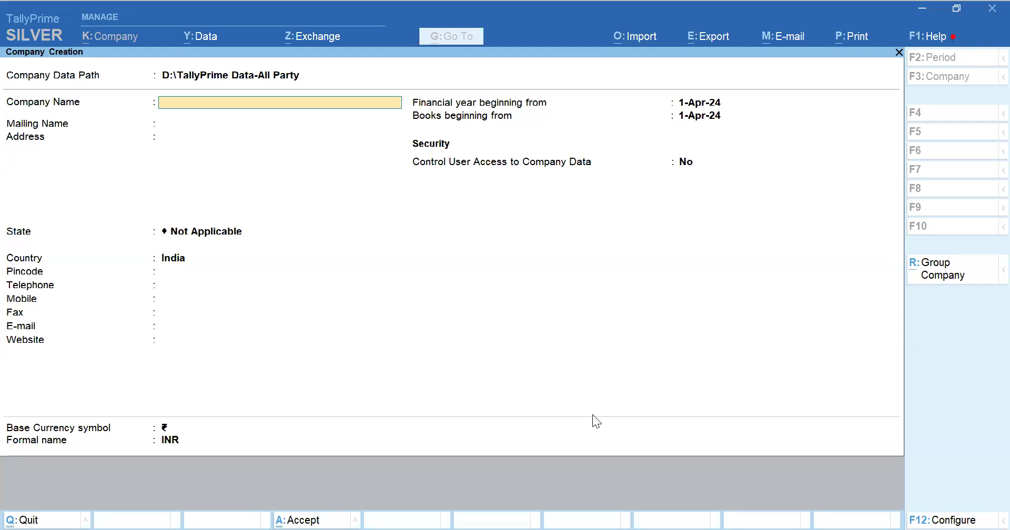
pyautogui.write('OM INDIA PRIVATE LIMITED')
pyautogui.press('Return')
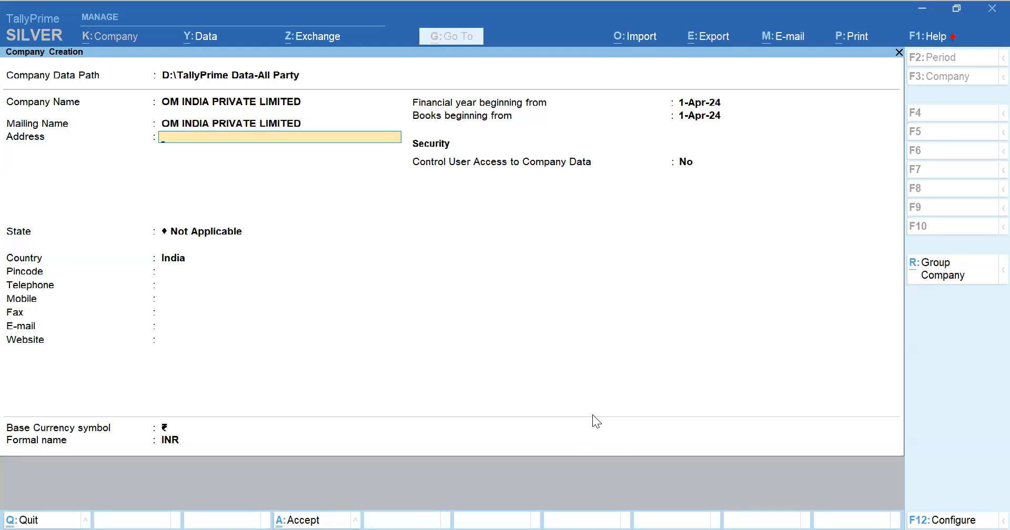
# Step: Enter the first line of the company's address, checking the address in the spreadsheet
pyautogui.write('%')
pyautogui.press('BackSpace')
pyautogui.write('#')
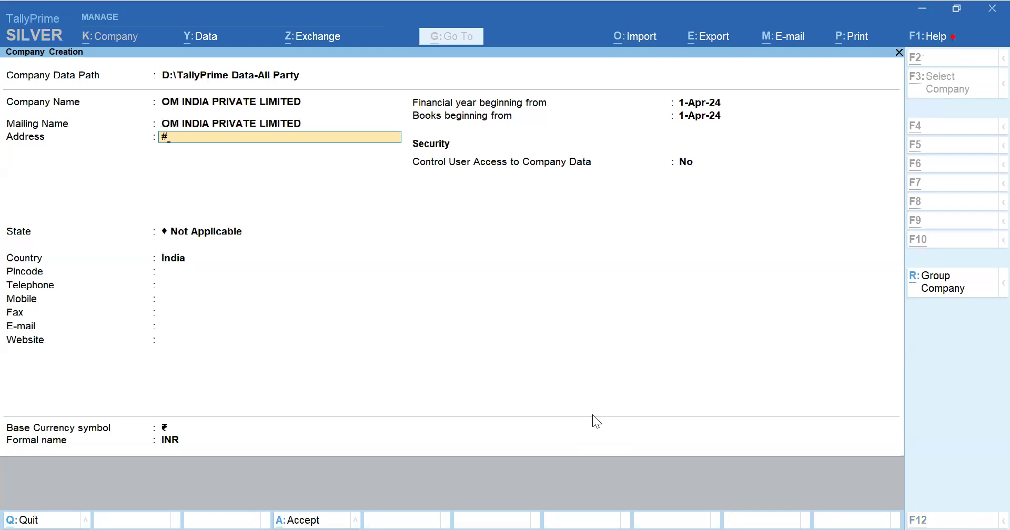
pyautogui.hotkey('alt', 'Tab')
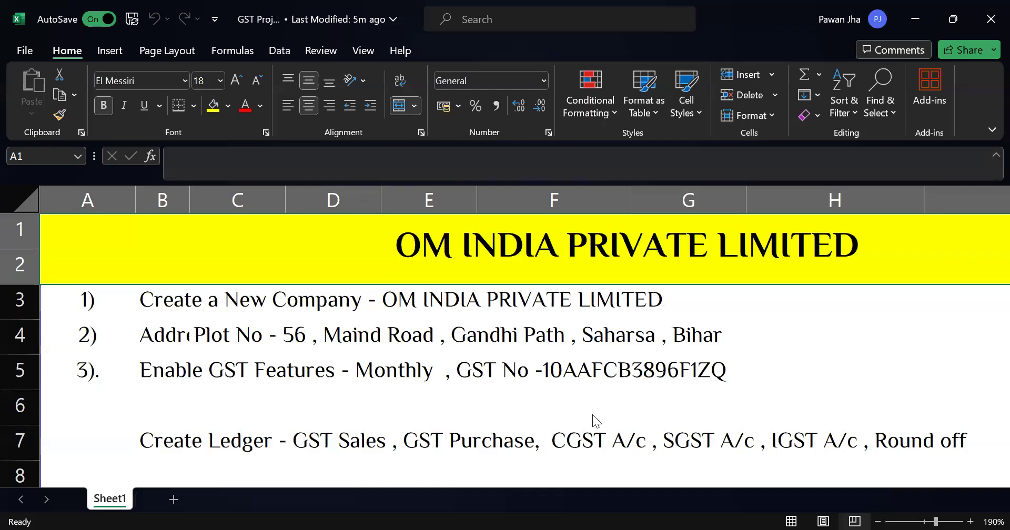
pyautogui.hotkey('alt', 'Tab')
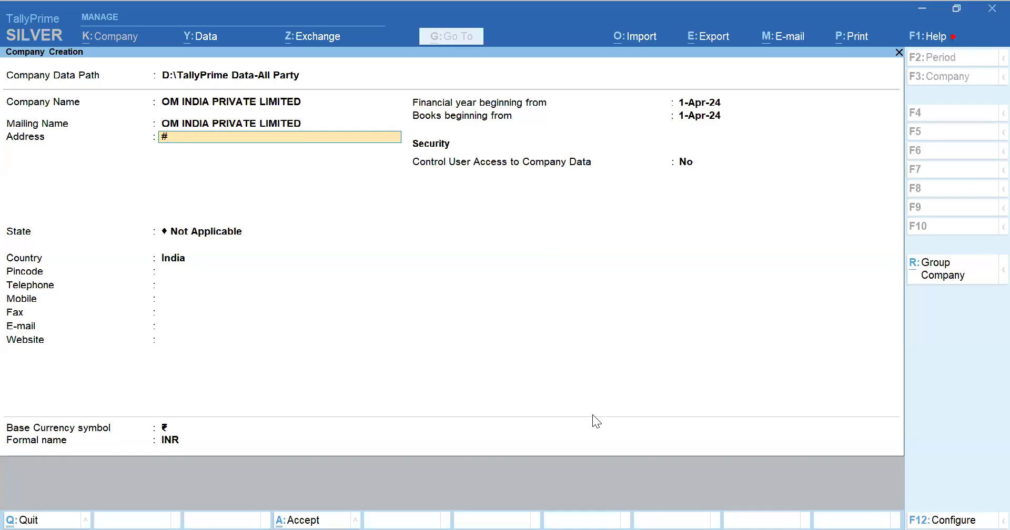
pyautogui.write('pLOT NO')
pyautogui.press('BackSpace')
pyautogui.press('BackSpace')
pyautogui.press('BackSpace')
pyautogui.press('BackSpace')
pyautogui.press('BackSpace')
pyautogui.press('BackSpace')
pyautogui.press('BackSpace')
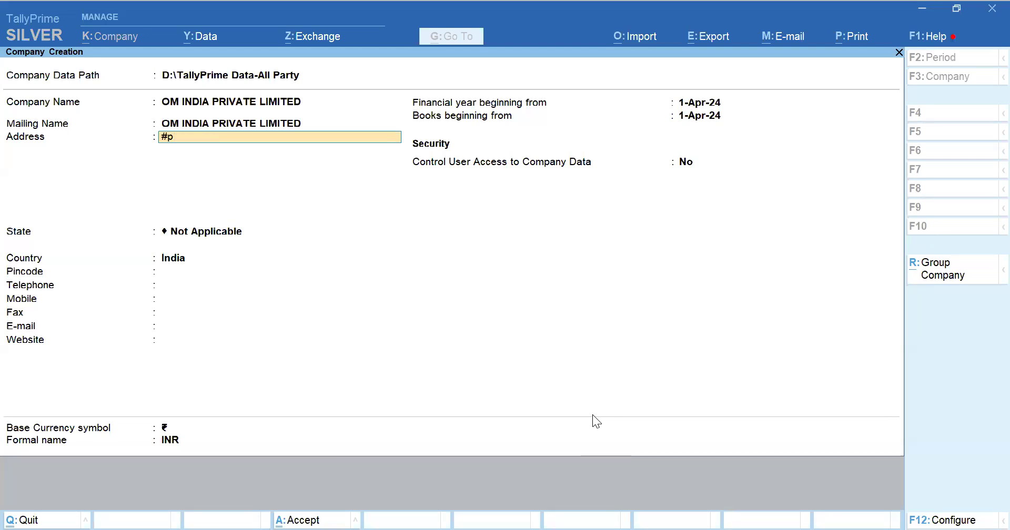
pyautogui.write('oad')
pyautogui.press('Return')
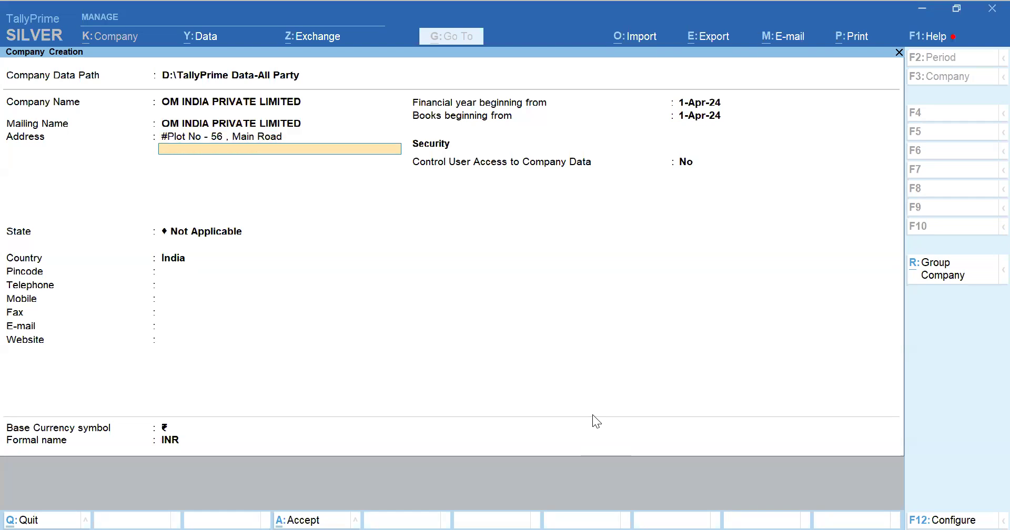
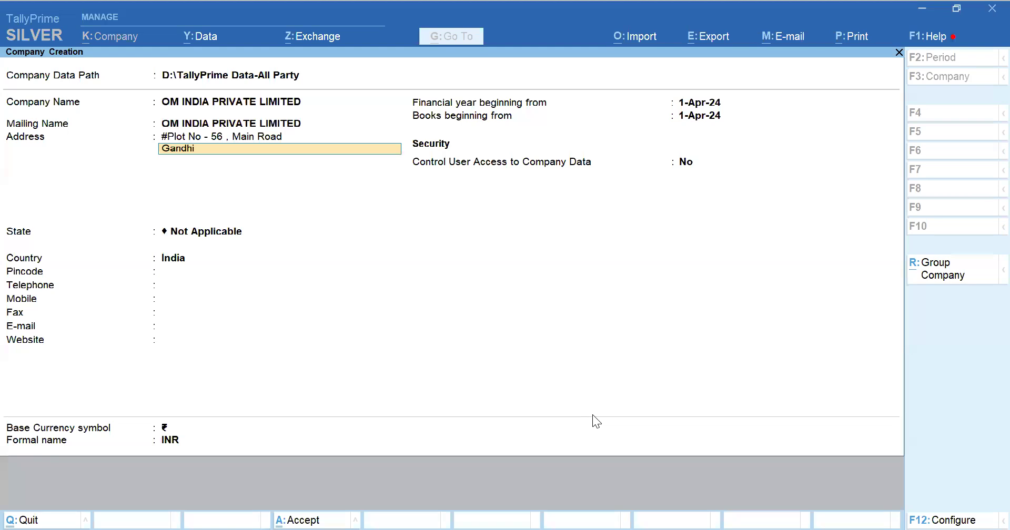
# Step: Add the remaining two address lines with the locality, city and state, then finish the address
pyautogui.press('Return')
pyautogui.write('Bihar')
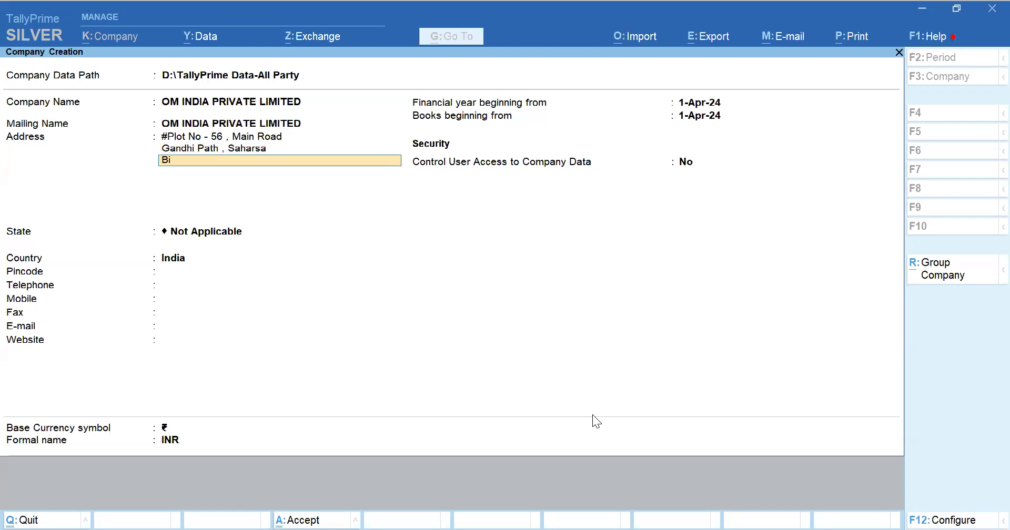
pyautogui.press('Return')
pyautogui.press('Return')
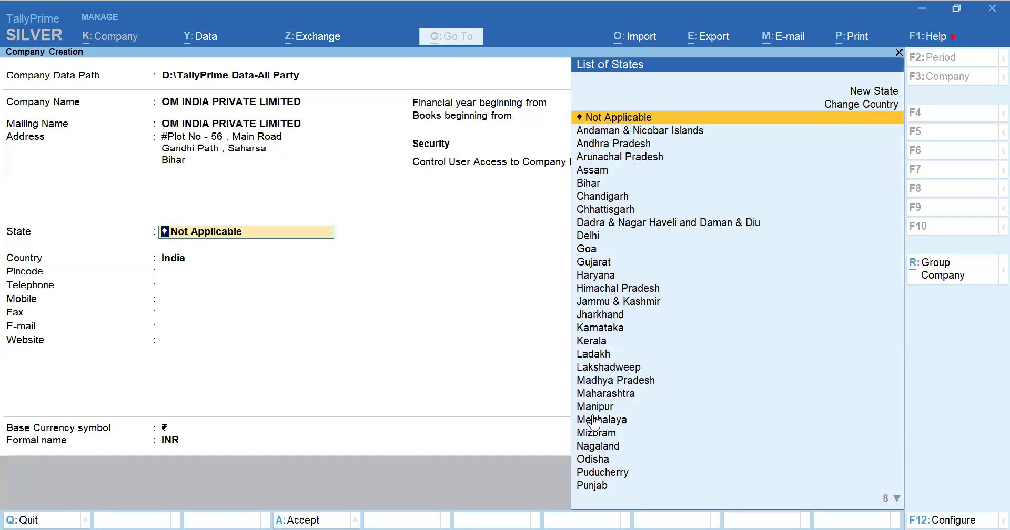
# Step: Select Bihar as the state and enter the company's pincode
pyautogui.write('Bihar')
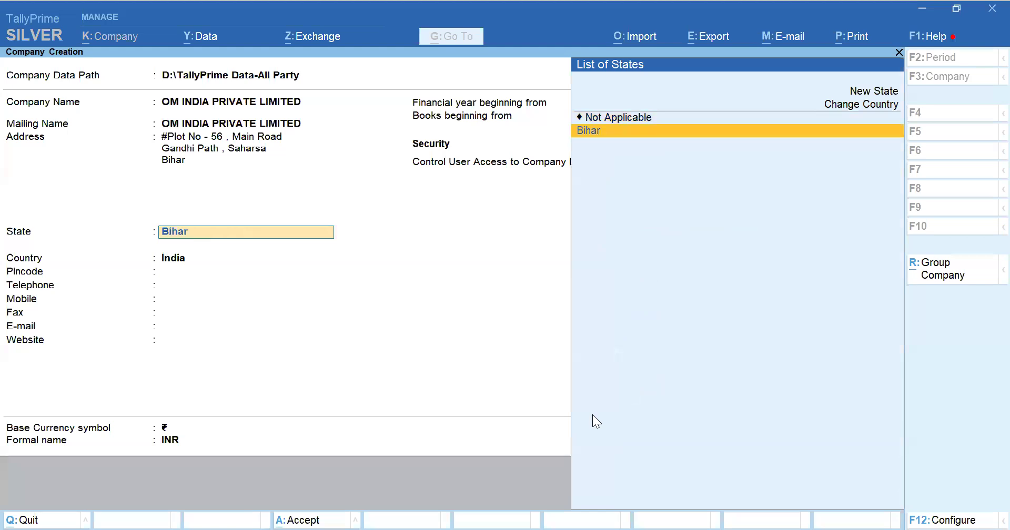
pyautogui.press('Return')
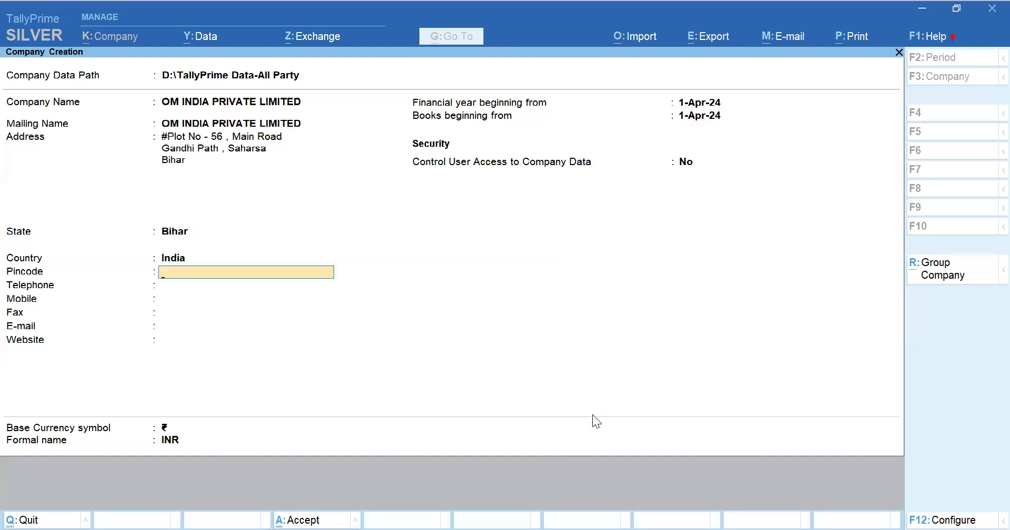
pyautogui.write('8522201')
pyautogui.press('BackSpace')
pyautogui.press('BackSpace')
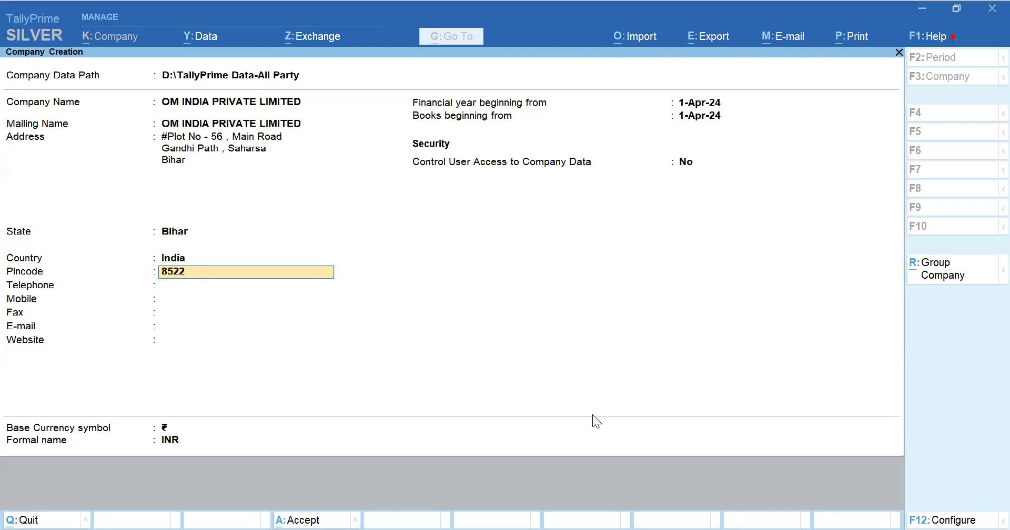
pyautogui.write('01')
pyautogui.press('Return')
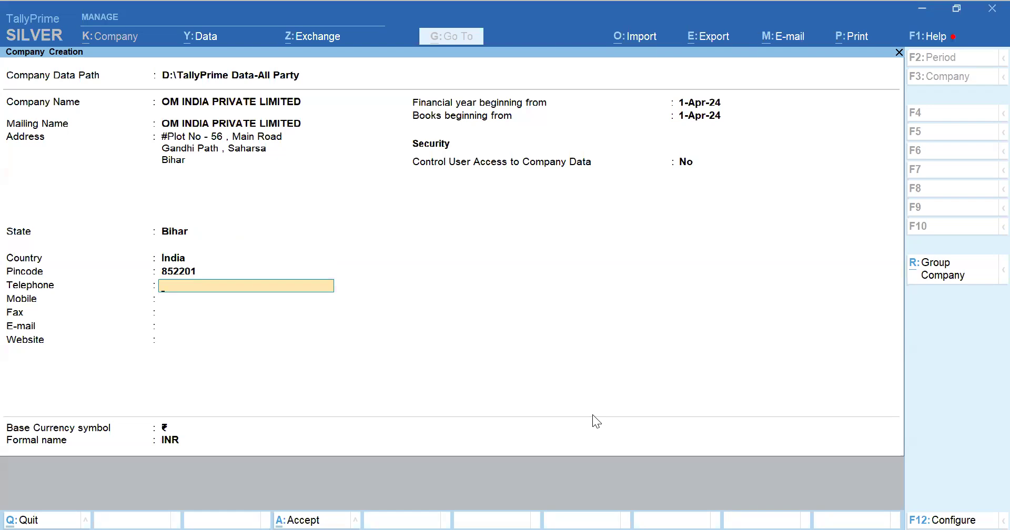
# Step: Fill in the company's telephone and mobile numbers
pyautogui.press('Return')
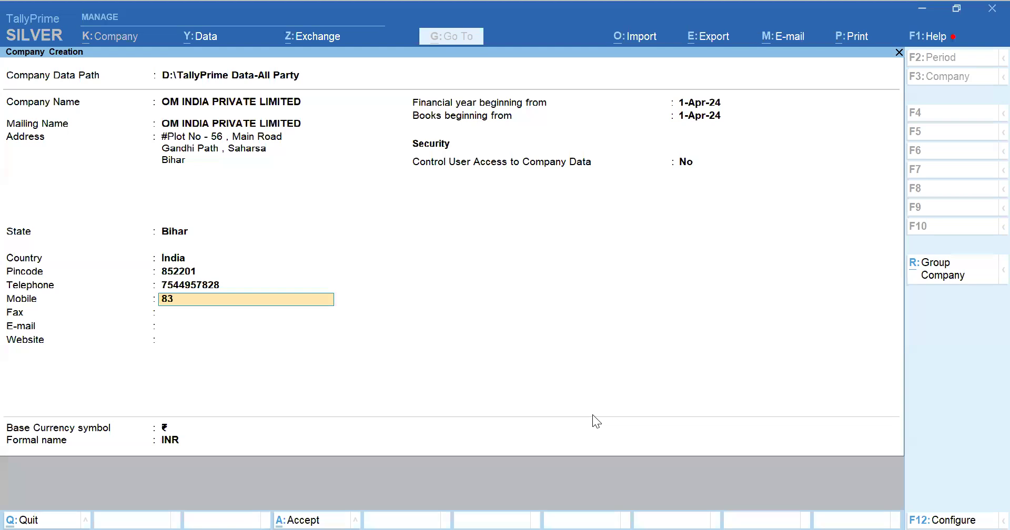
pyautogui.press('Return')
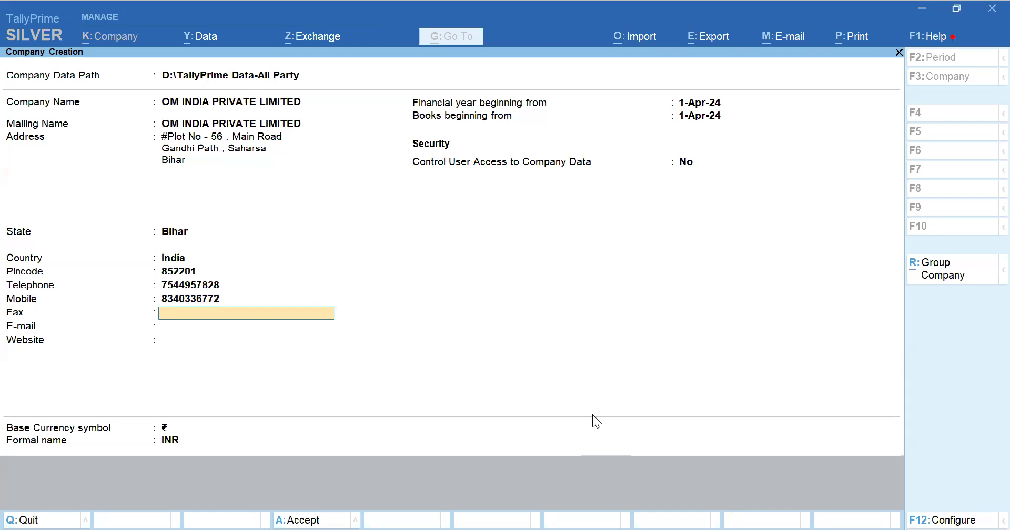
# Step: Leave the fax blank and fill in the company's e-mail address
pyautogui.press('Return')
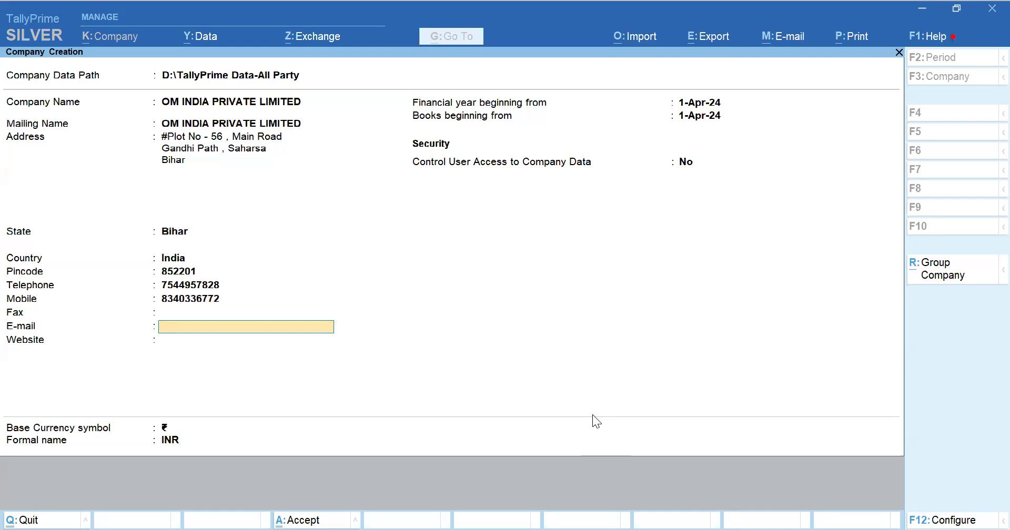
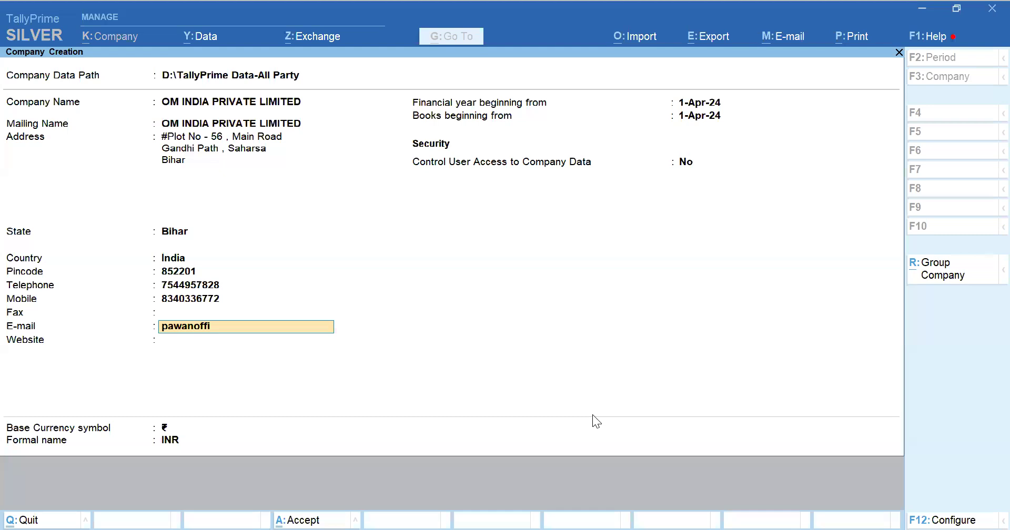
pyautogui.press('Return')
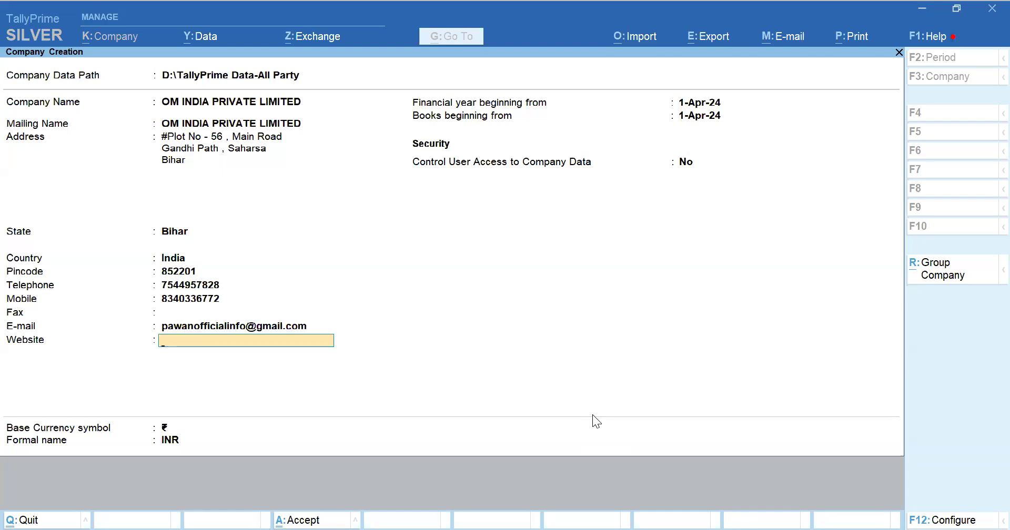
pyautogui.write('www.tallyeducation.com')
pyautogui.press('Return')
# Step: Accept the financial year, books start date and user access defaults to create the company
pyautogui.press('Return')
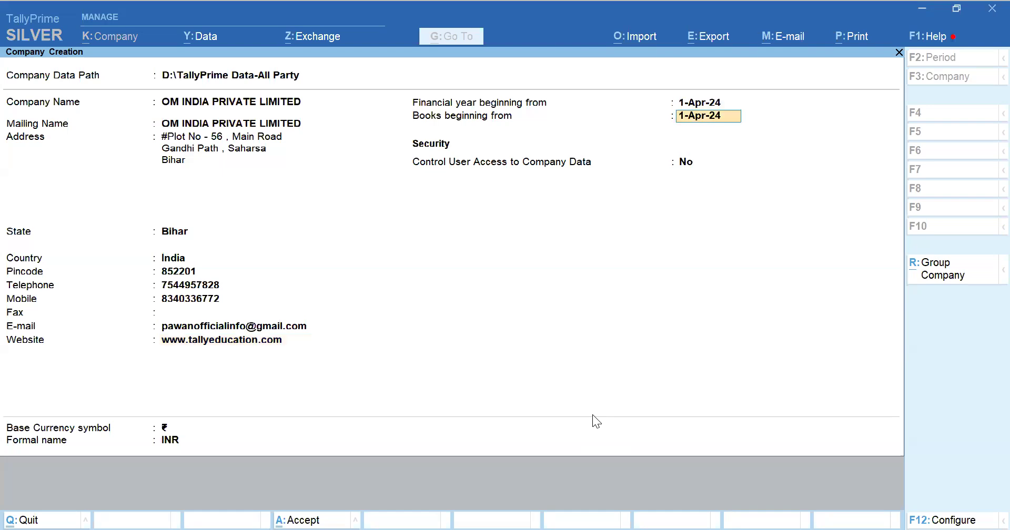
pyautogui.press('Return')
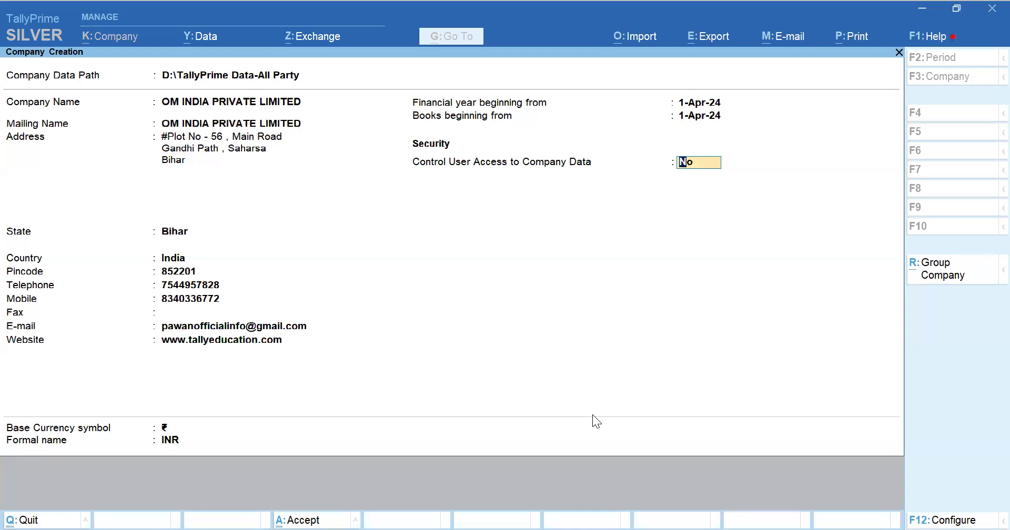
pyautogui.press('Return')
pyautogui.press('Return')
pyautogui.press('Return')
pyautogui.press('Return')
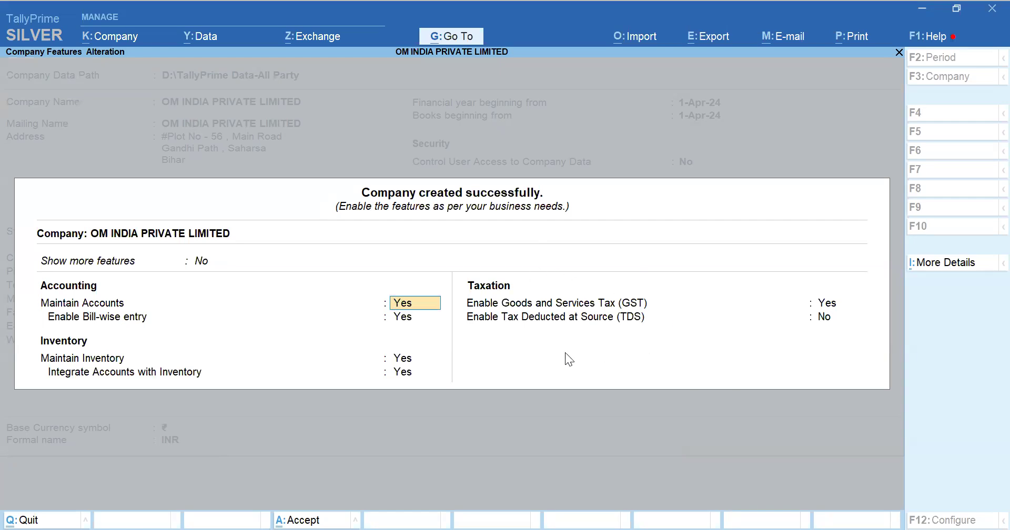
# Step: Set Enable Bill-wise entry to No in the company features
pyautogui.press('Return')
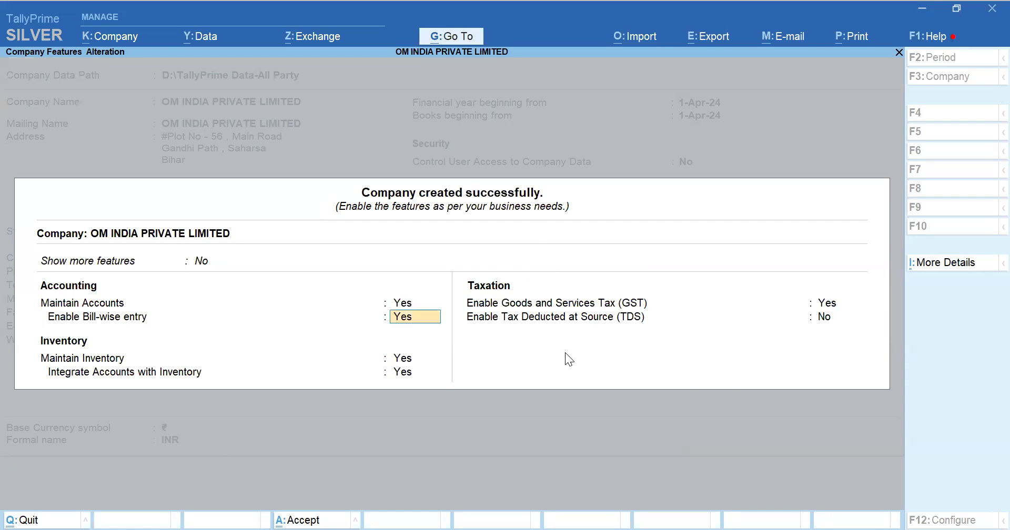
pyautogui.write('n')
pyautogui.press('Return')
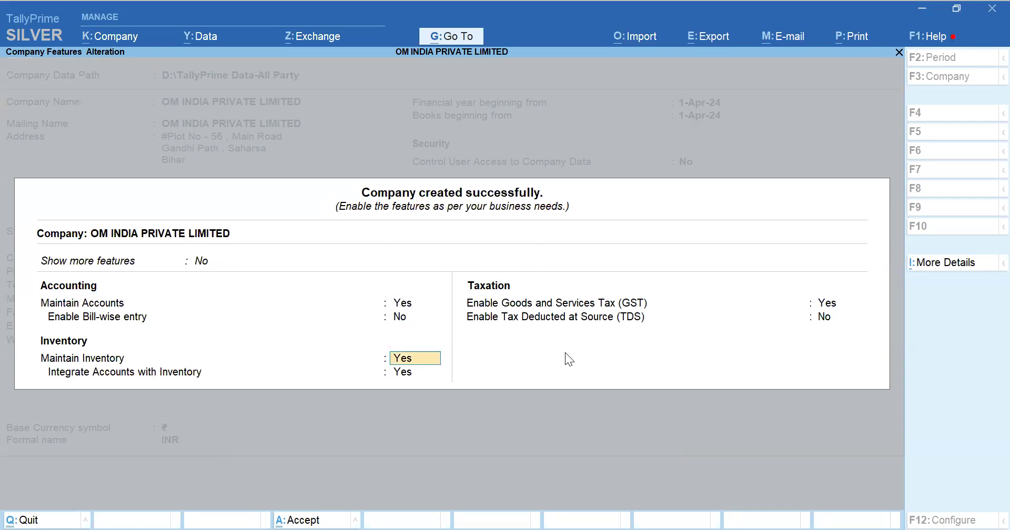
pyautogui.press('Return')
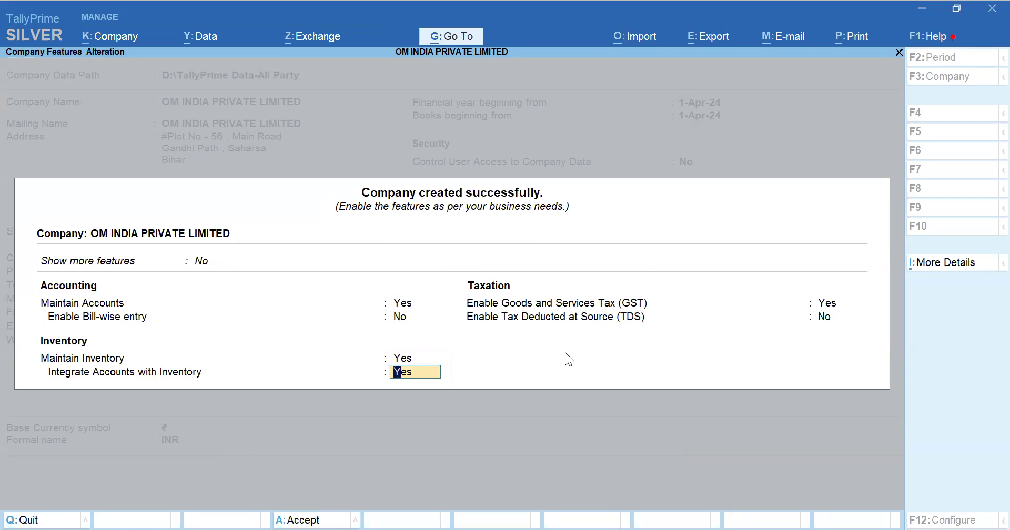
# Step: Keep Enable Goods and Services Tax (GST) set to Yes and accept the features to open GST details
pyautogui.press('Up')
pyautogui.press('Up')
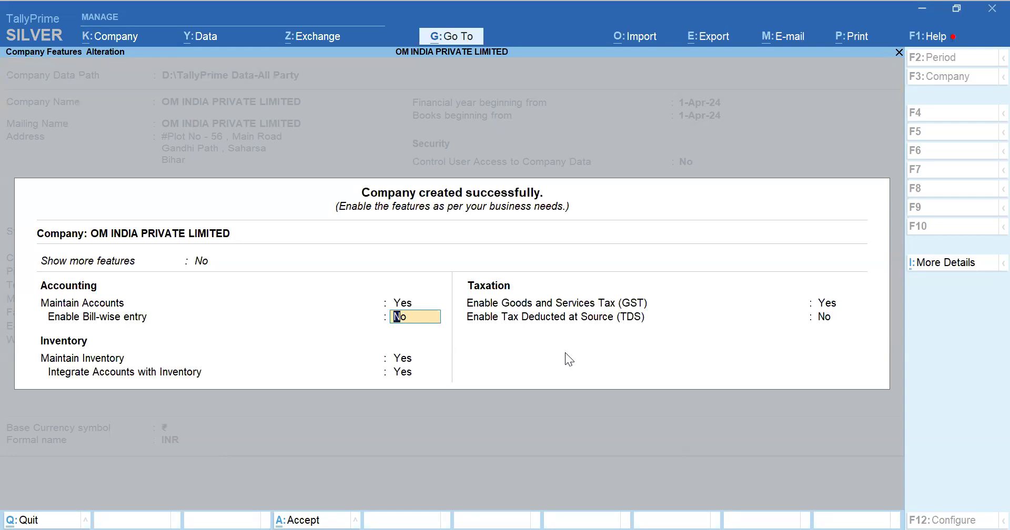
pyautogui.press('Return')
pyautogui.press('Return')
pyautogui.press('Return')
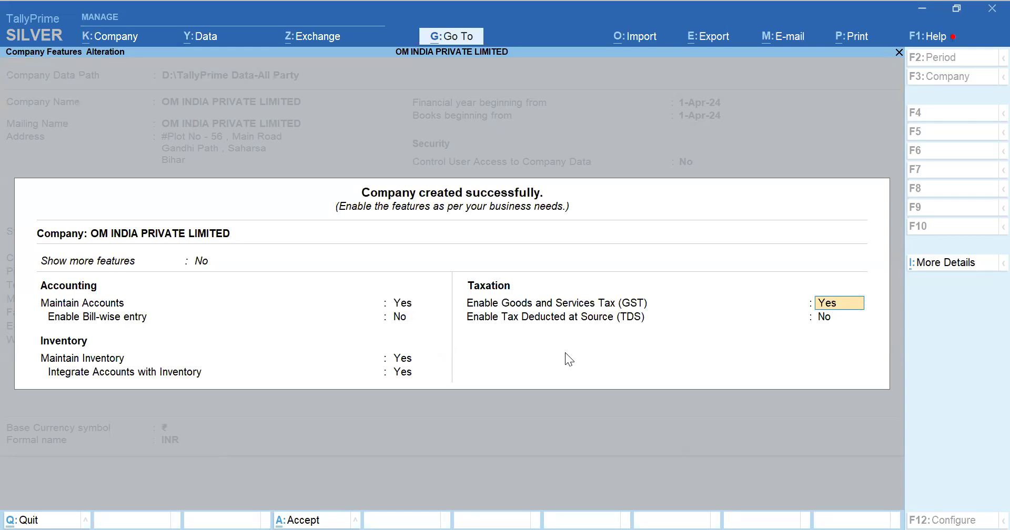
pyautogui.press('Up')
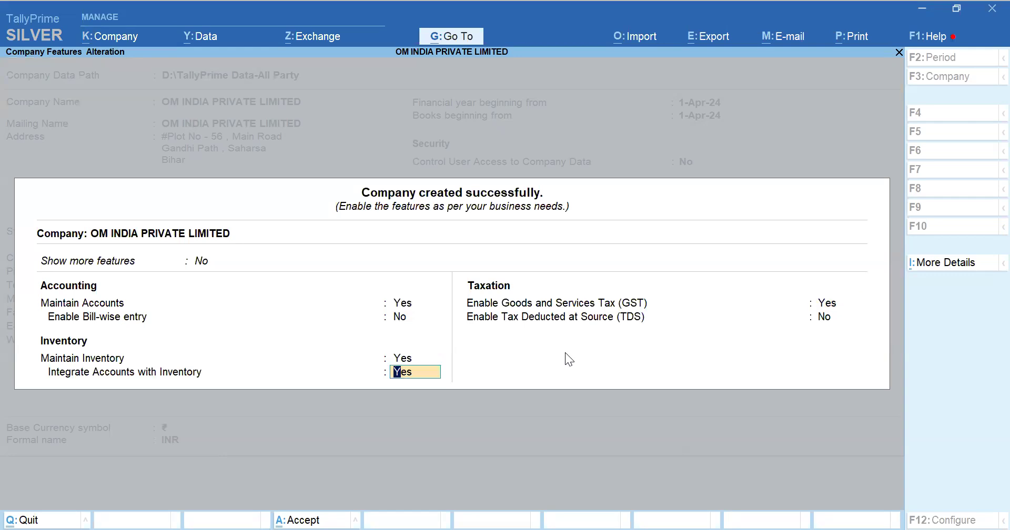
pyautogui.press('Return')
pyautogui.press('Return')
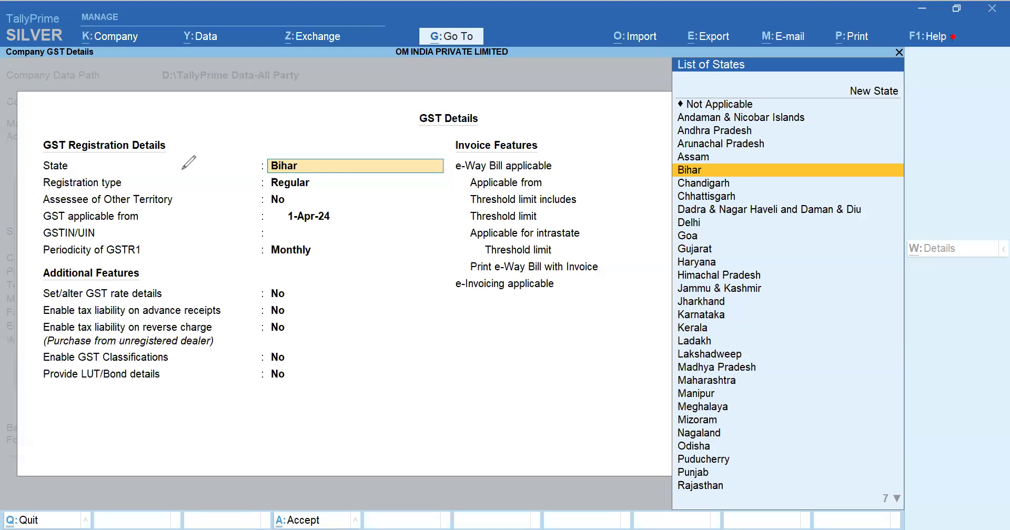
pyautogui.click(55, 154)
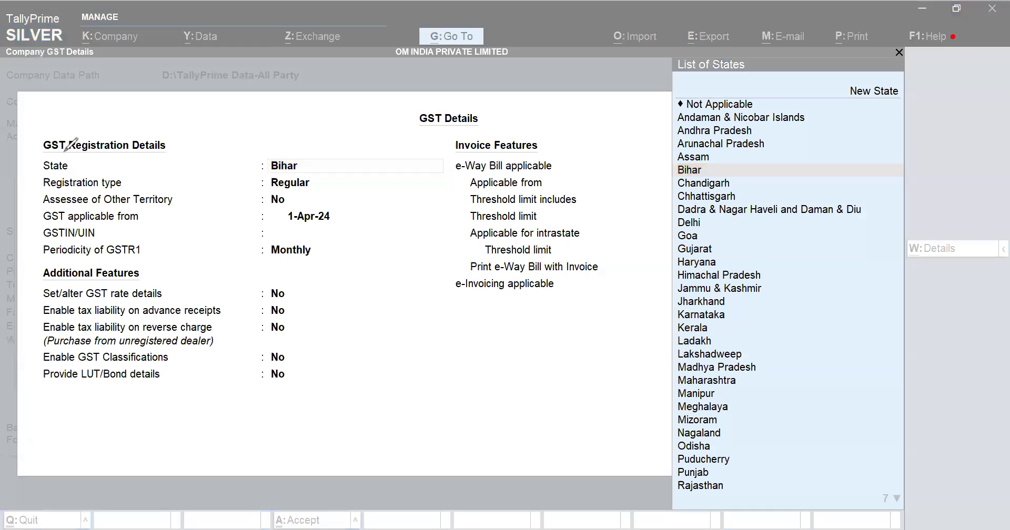
pyautogui.moveTo(165, 147); pyautogui.dragTo(178, 136)
pyautogui.moveTo(141, 272); pyautogui.dragTo(157, 264)
pyautogui.moveTo(542, 142); pyautogui.dragTo(558, 134)
pyautogui.click(251, 164)
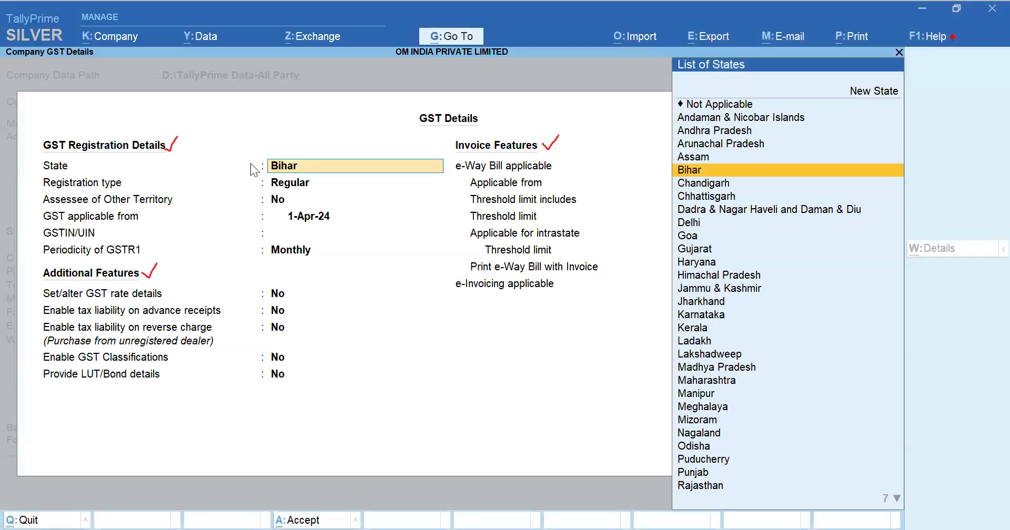
# Step: Accept state Bihar, Regular registration type, No for other territory, and GST applicable from 1-Apr-24
pyautogui.press('Return')
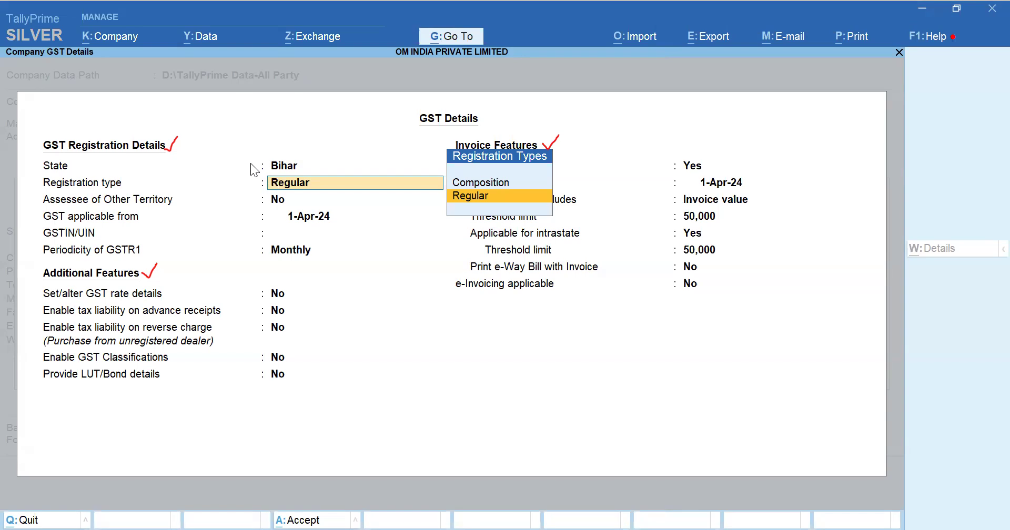
pyautogui.press('Return')
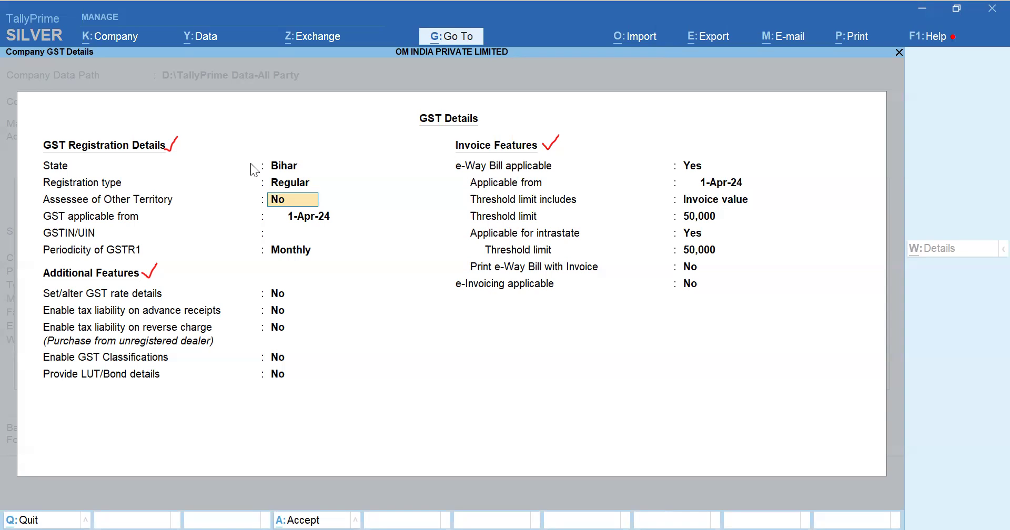
pyautogui.press('Return')
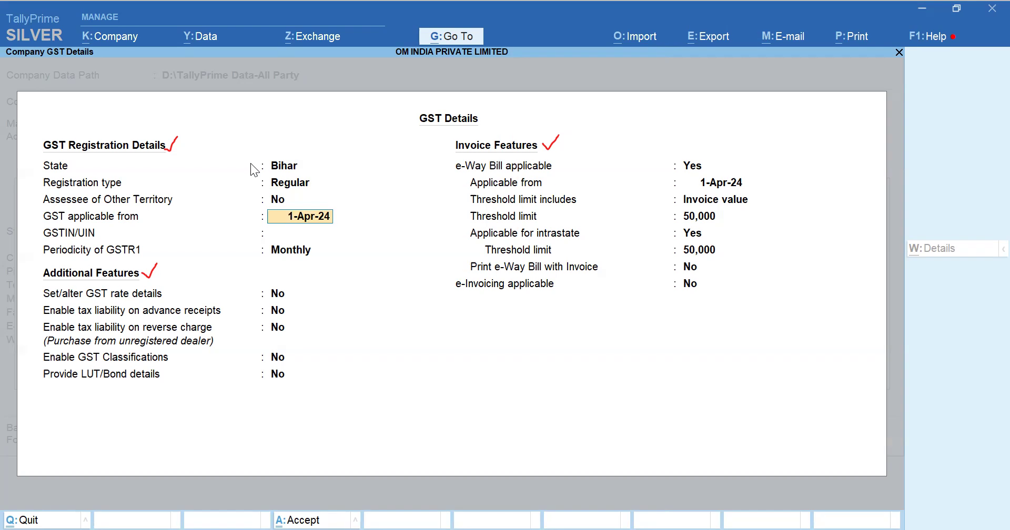
pyautogui.press('Return')
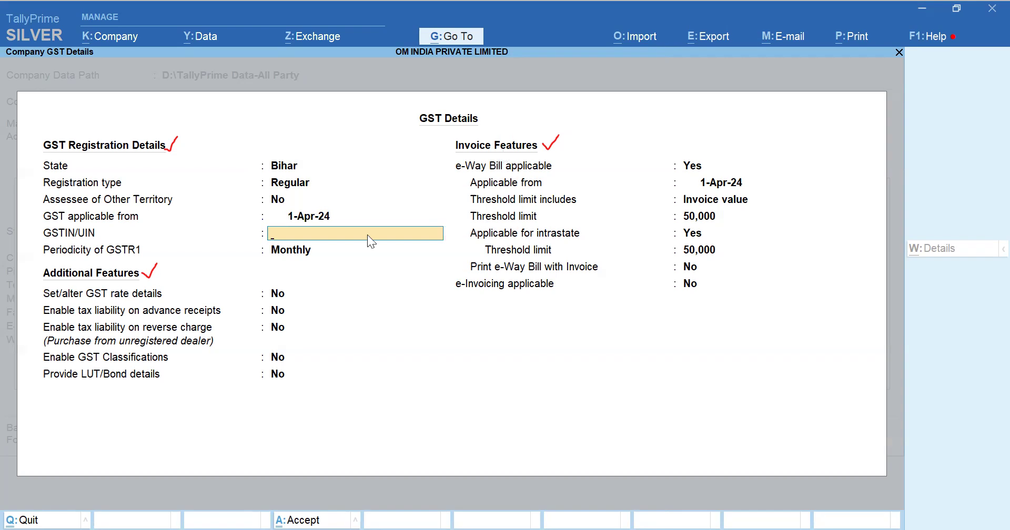
# Step: Copy the company's GST number from the task spreadsheet and paste it into the GSTIN/UIN field
pyautogui.click(679, 529)
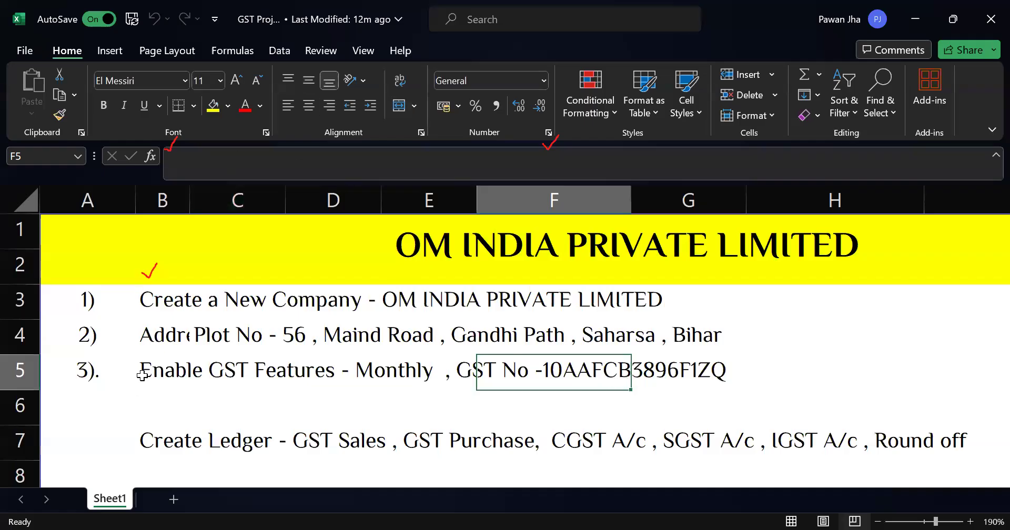
pyautogui.click(138, 371)
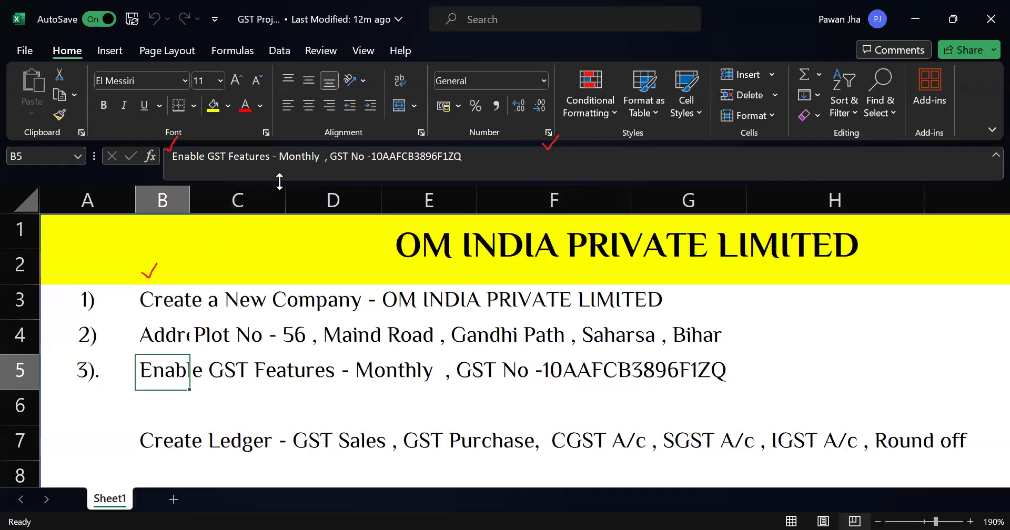
pyautogui.moveTo(371, 156); pyautogui.dragTo(510, 157)
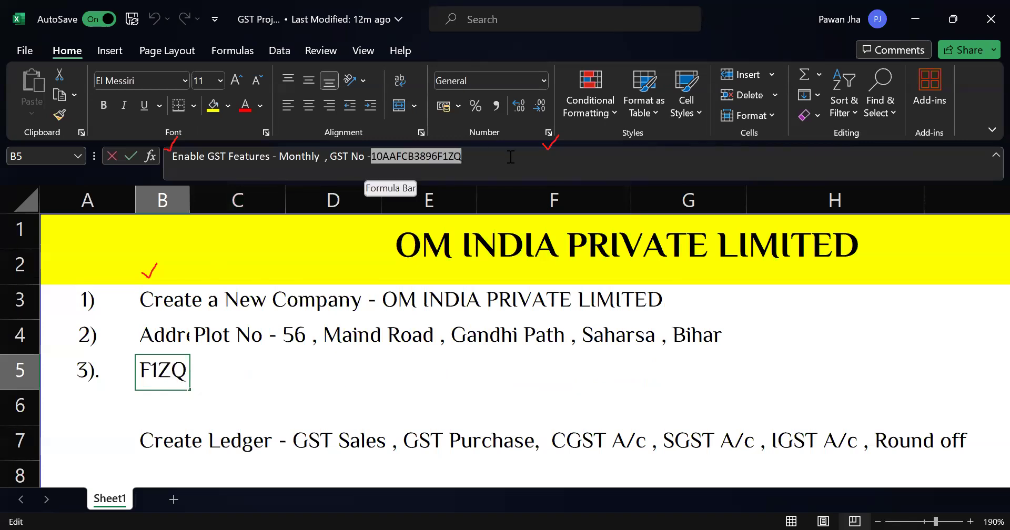
pyautogui.hotkey('ctrl', 'c')
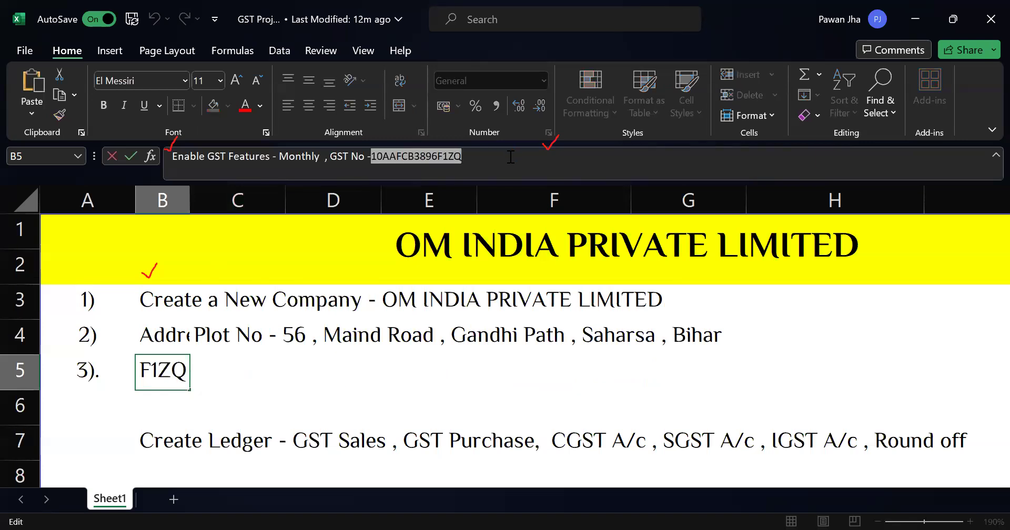
pyautogui.hotkey('alt', 'Tab')
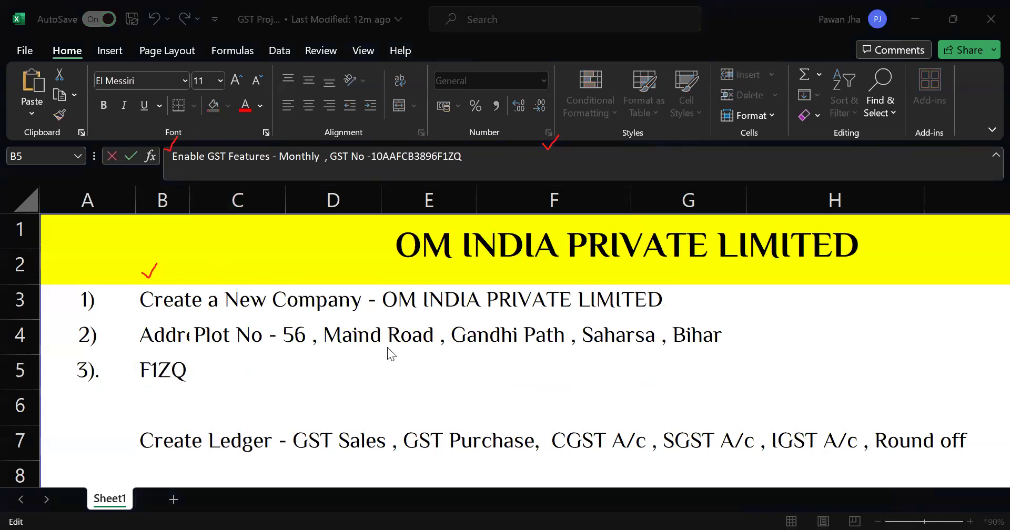
pyautogui.hotkey('ctrl', 'v')
pyautogui.press('Return')
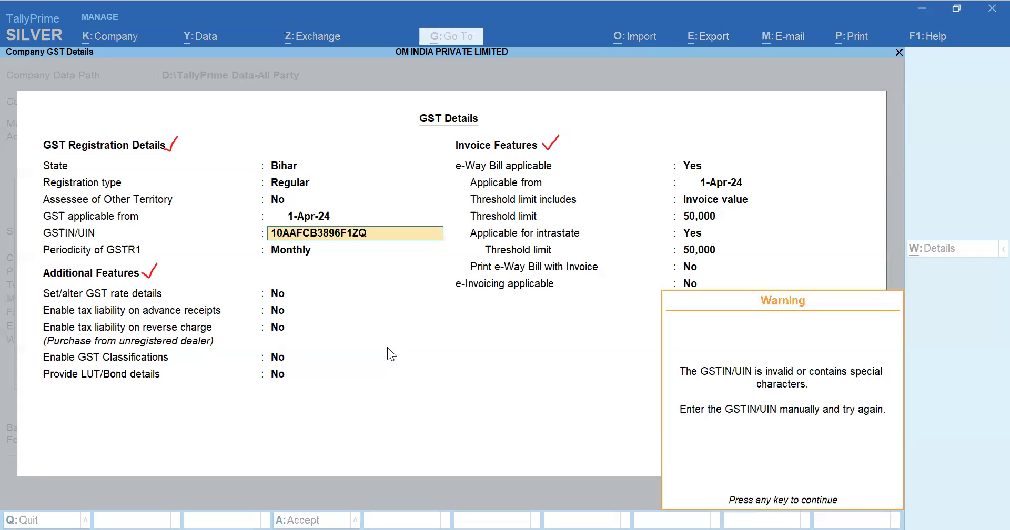
# Step: Re-enter the last character of the GSTIN manually so the GSTIN/UIN is accepted
pyautogui.press('Return')
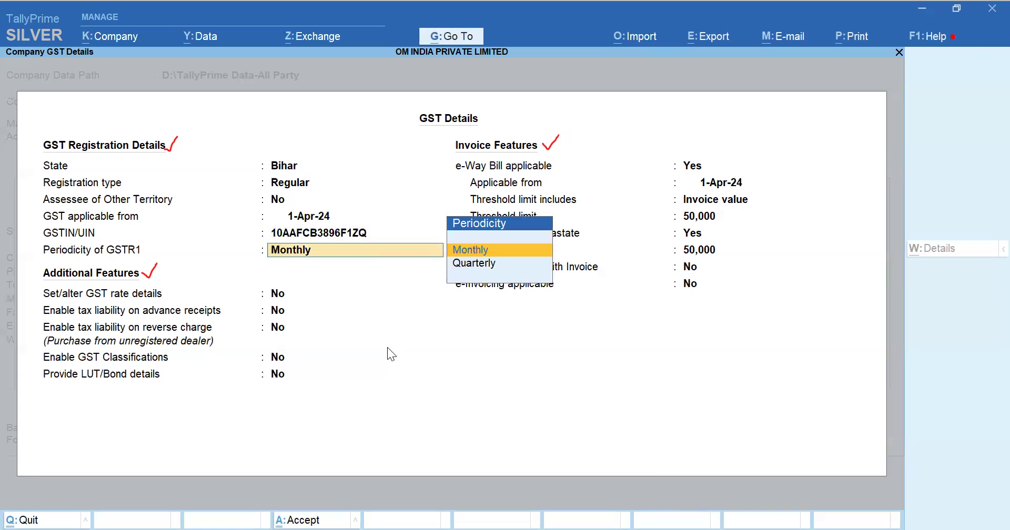
pyautogui.press('BackSpace')
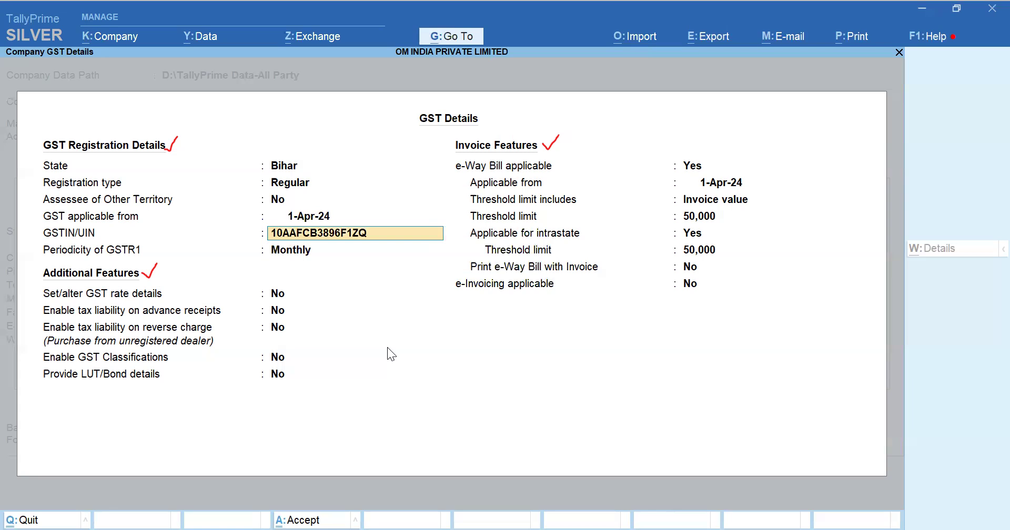
pyautogui.press('BackSpace')
pyautogui.write('Q')
pyautogui.press('Return')
pyautogui.press('Return')
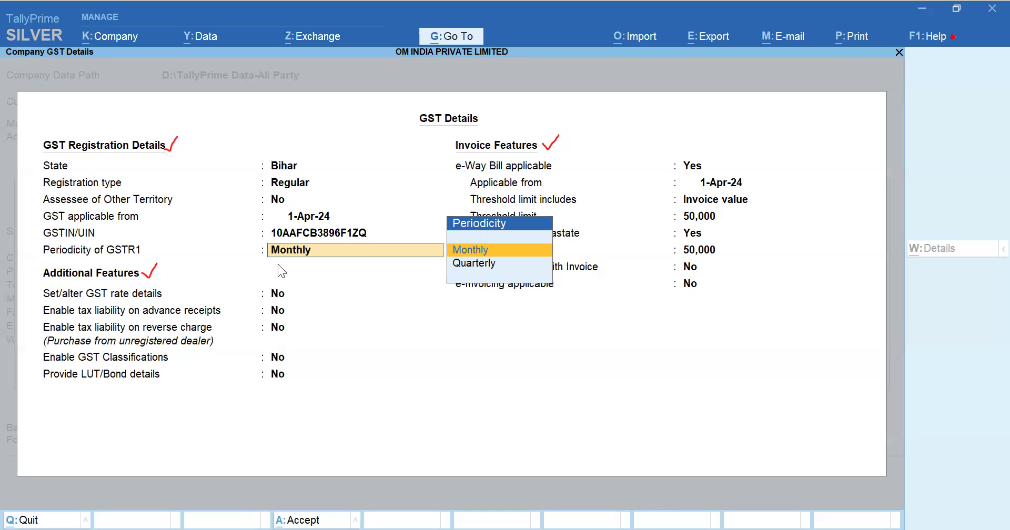
# Step: Keep Periodicity of GSTR1 as Monthly and accept the additional GST features at No
pyautogui.press('space')
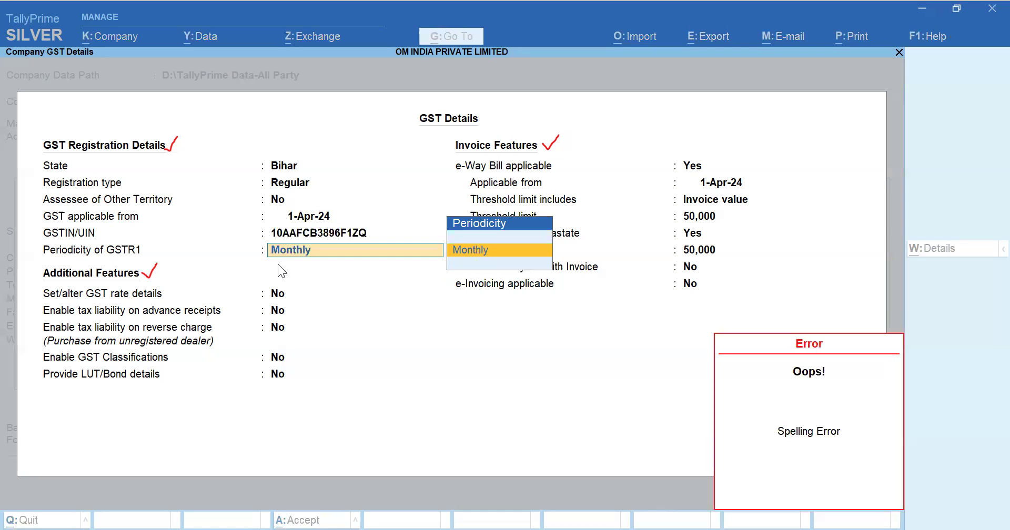
pyautogui.press('BackSpace')
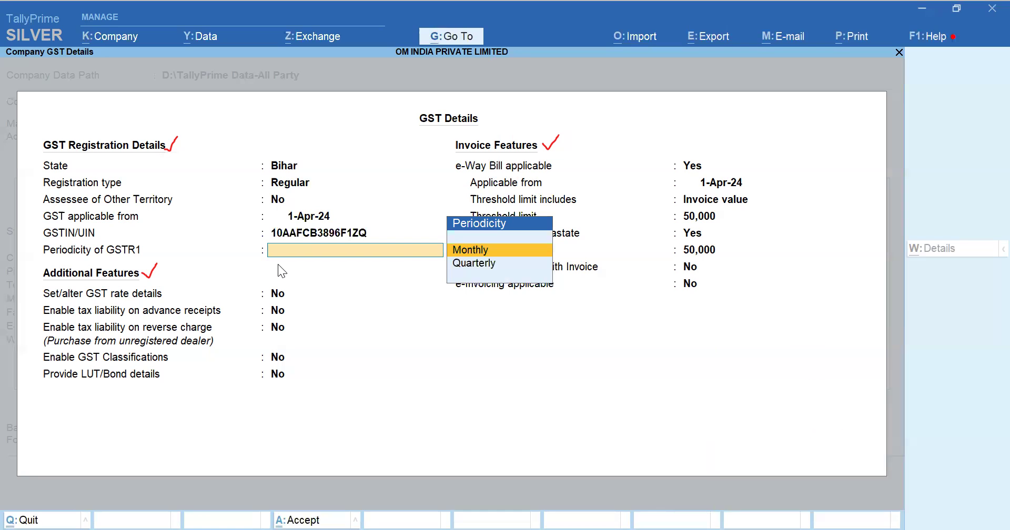
pyautogui.press('Down')
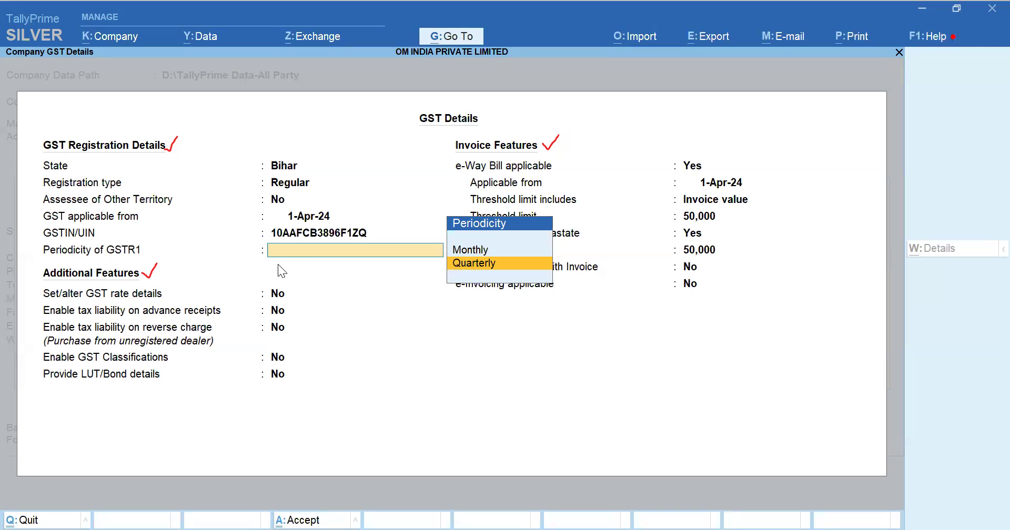
pyautogui.press('Up')
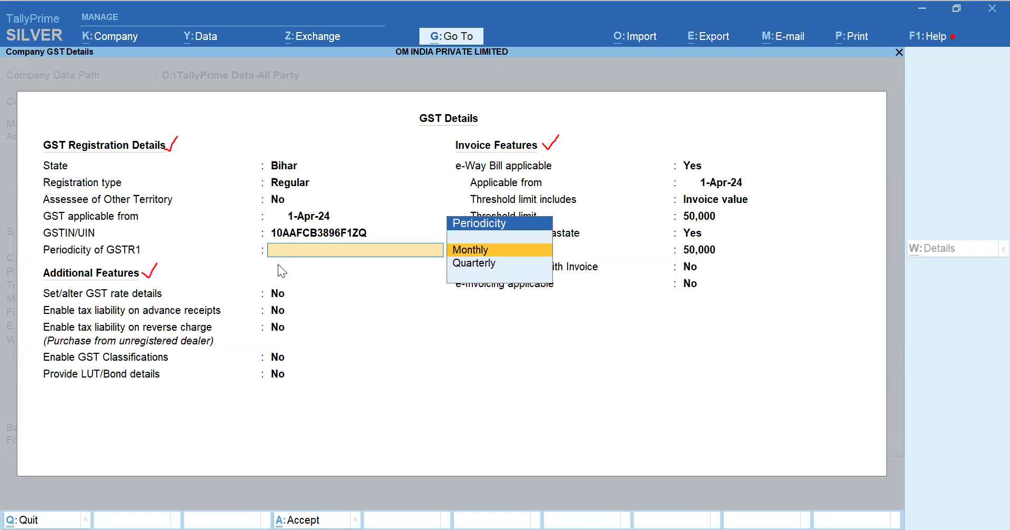
pyautogui.press('Return')
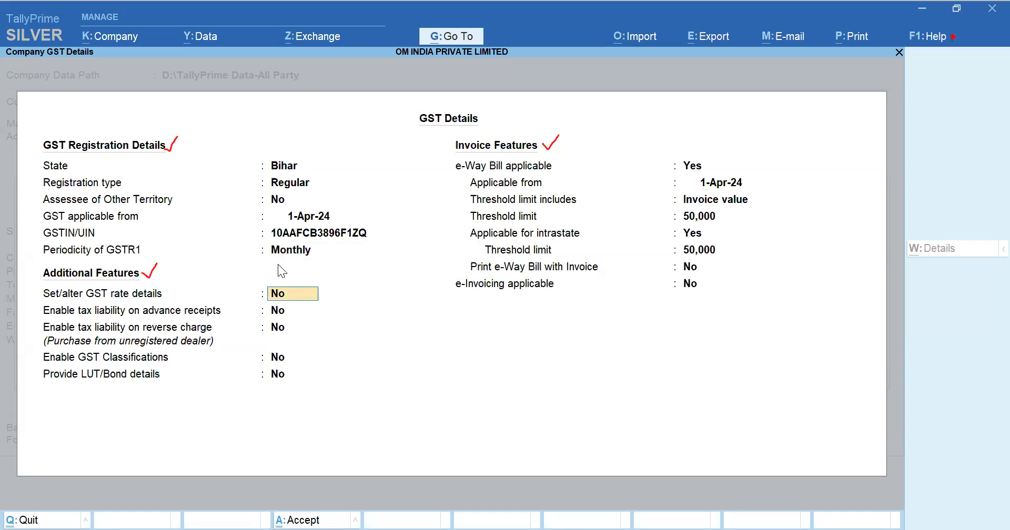
pyautogui.press('Return')
pyautogui.press('Return')
pyautogui.press('Return')
pyautogui.press('Return')
pyautogui.press('Return')
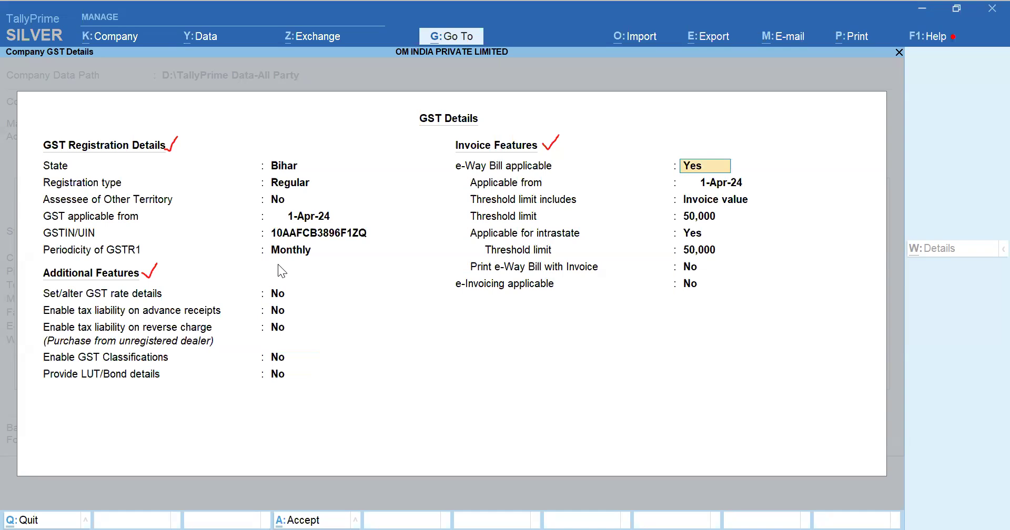
# Step: Set e-Way Bill applicable to No and accept the GST details and company features
pyautogui.write('n')
pyautogui.press('Return')
pyautogui.press('Return')
pyautogui.press('Return')
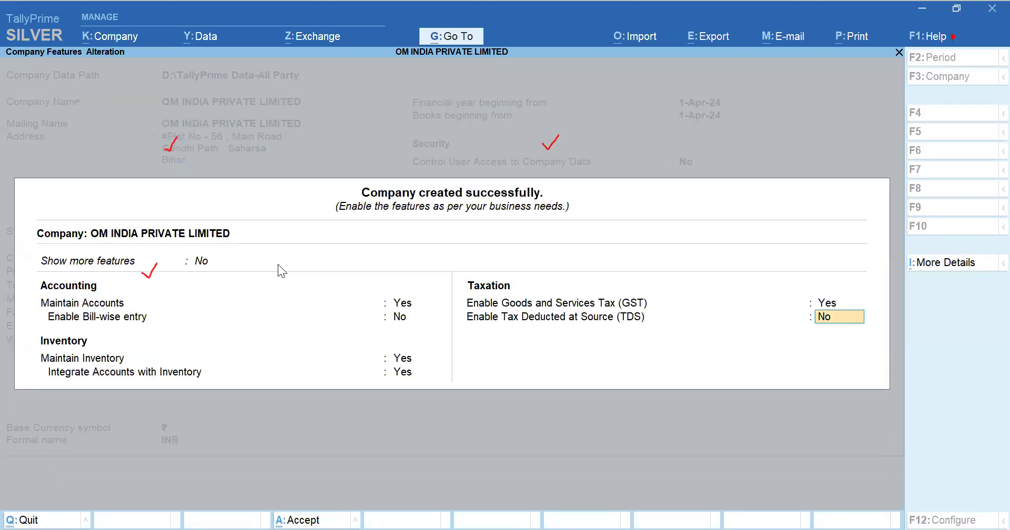
pyautogui.press('ctrl')
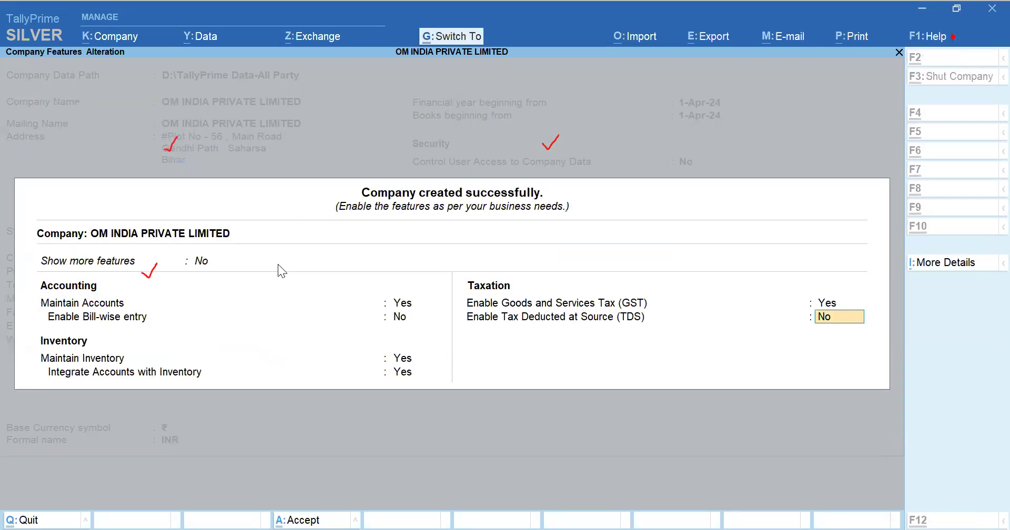
pyautogui.hotkey('ctrl', 'a')
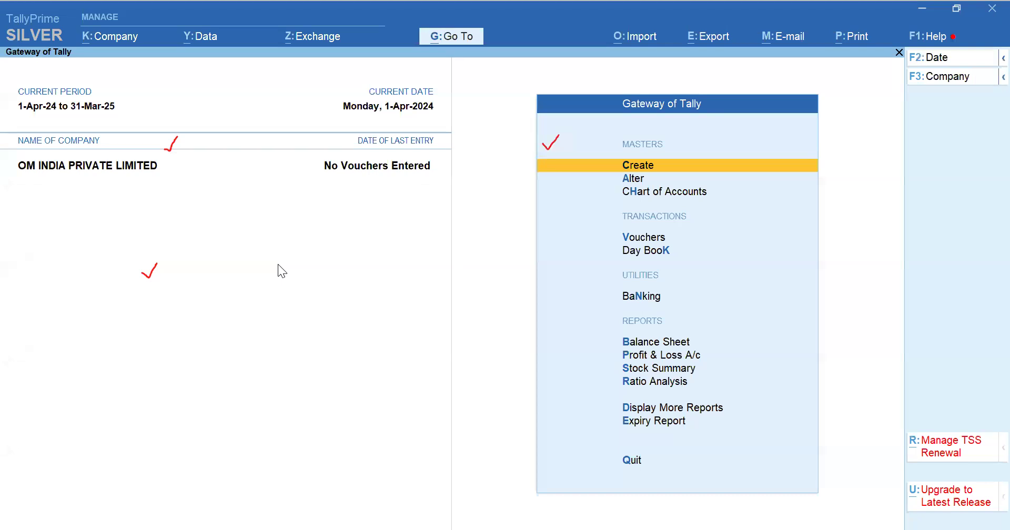
pyautogui.press('Escape')
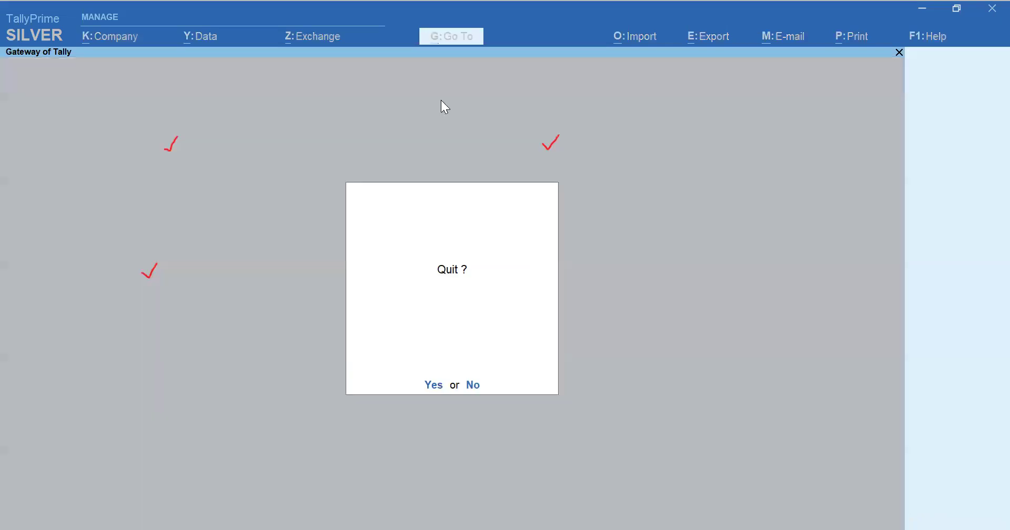
pyautogui.click(211, 130)
pyautogui.click(324, 119)
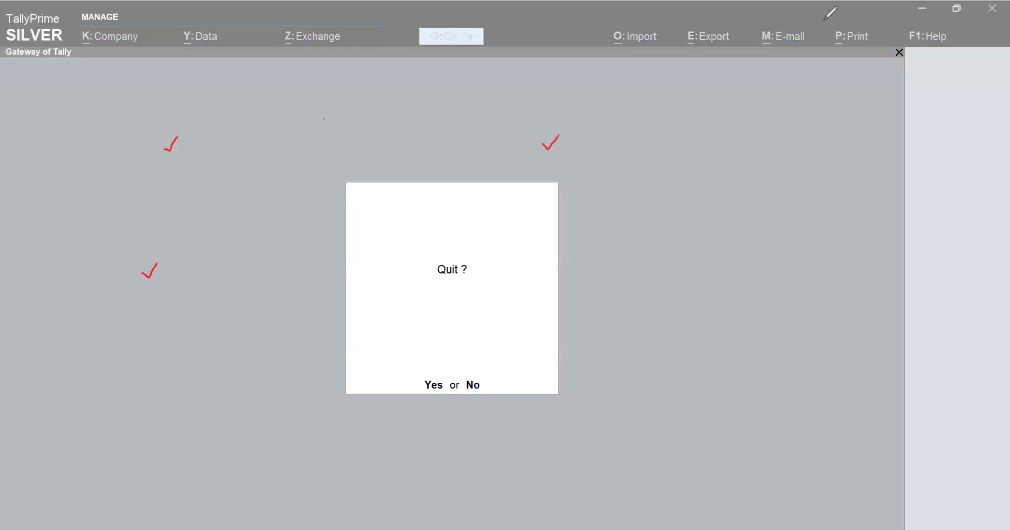
pyautogui.click(508, 100)
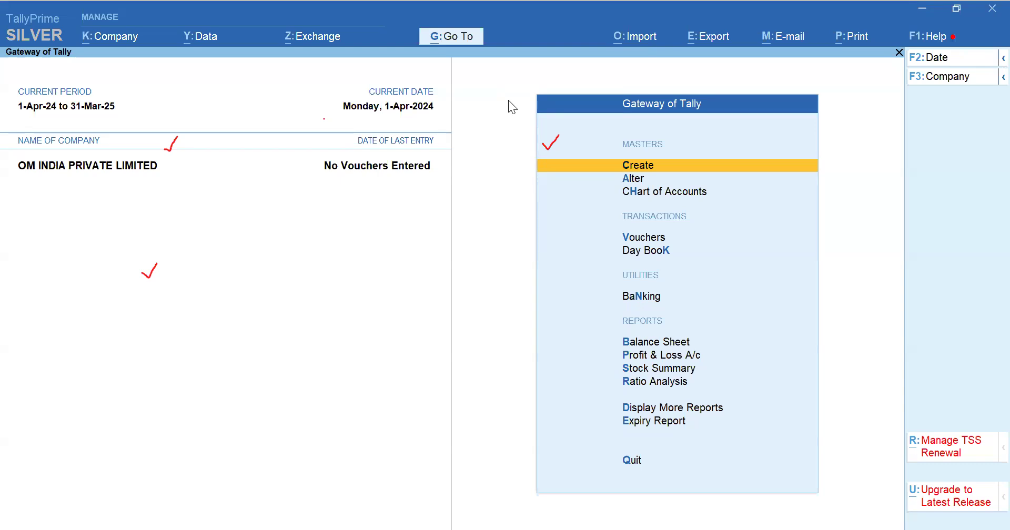
pyautogui.press('Escape')
pyautogui.press('Escape')
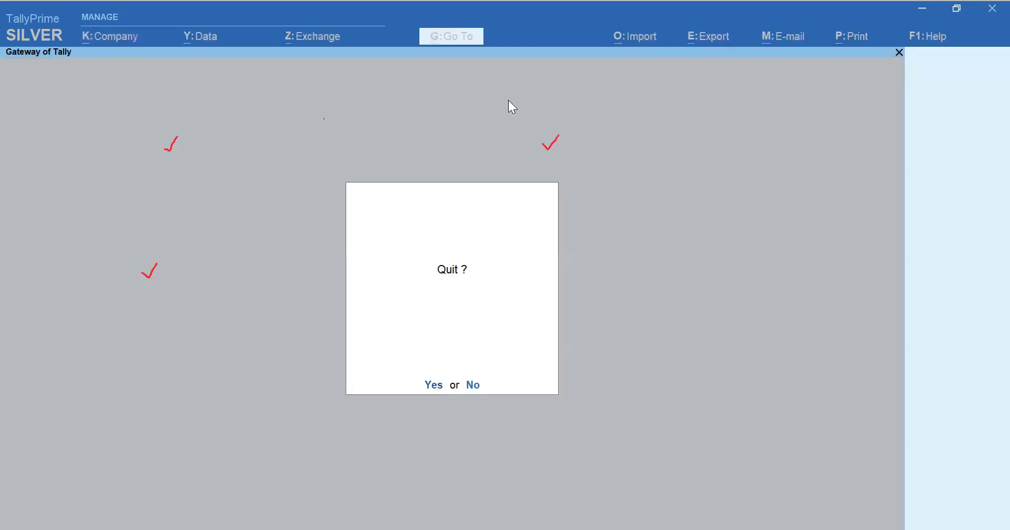
pyautogui.press('alt')
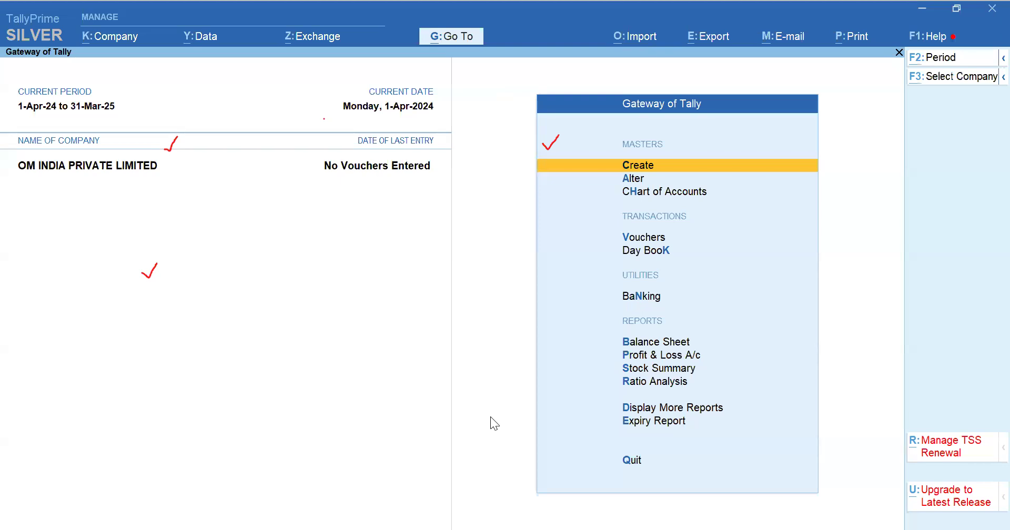
# Step: Check the ledger list in the task spreadsheet and open ledger creation from the Gateway of Tally
pyautogui.hotkey('alt', 'Tab')
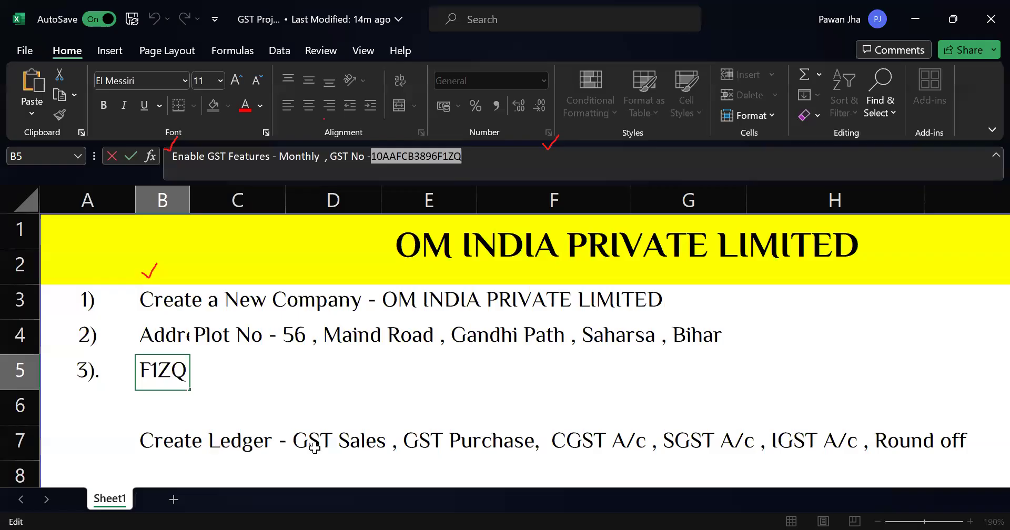
pyautogui.click(314, 447)
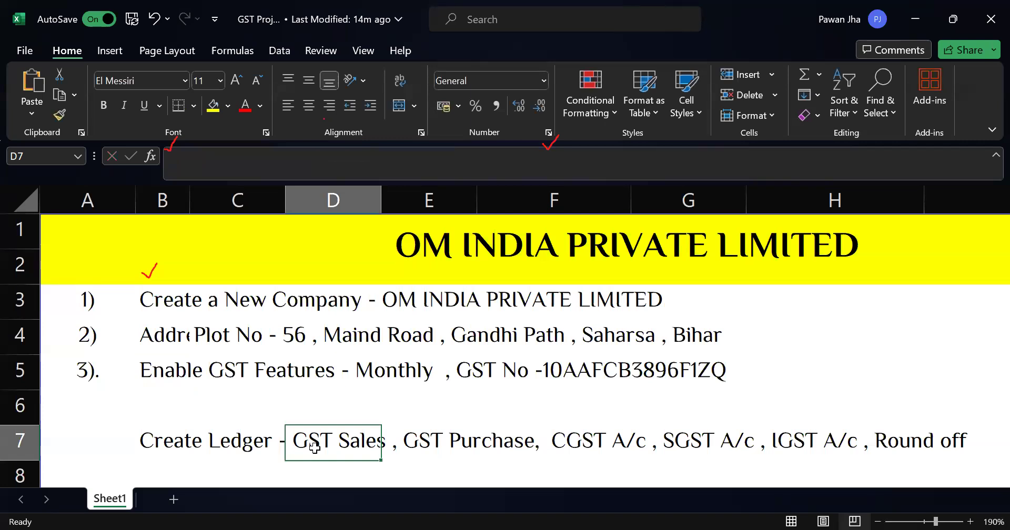
pyautogui.hotkey('alt', 'Tab')
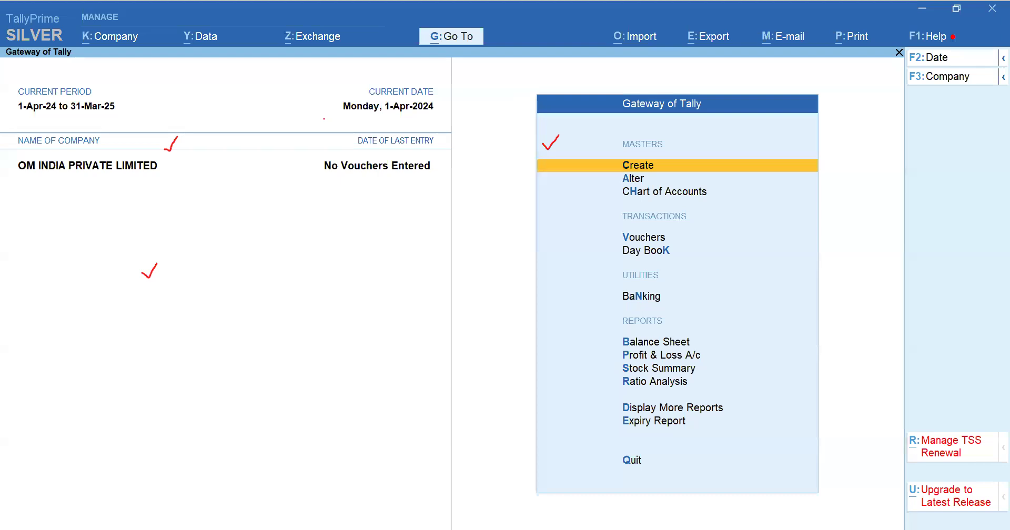
pyautogui.press('Escape')
pyautogui.press('n')
pyautogui.press('Return')
pyautogui.press('Return')
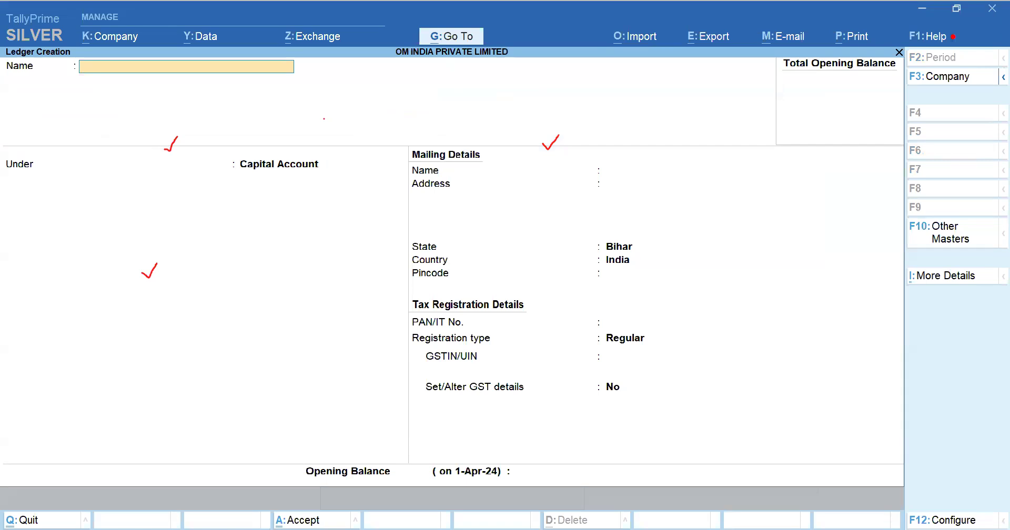
# Step: Try to turn off auto-calculated ledger types in the ledger creation configuration
pyautogui.press('F12')
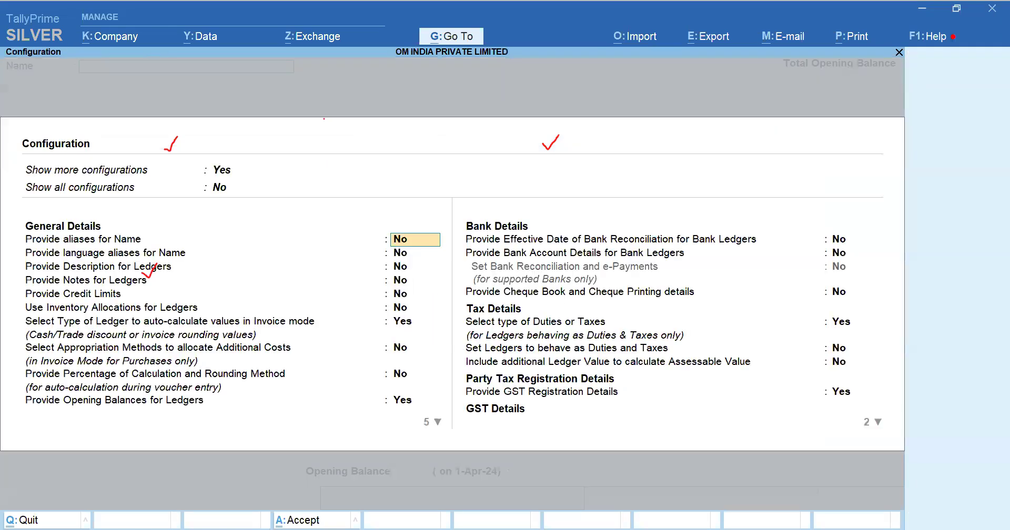
pyautogui.press('Down')
pyautogui.press('Down')
pyautogui.press('Down')
pyautogui.press('Down')
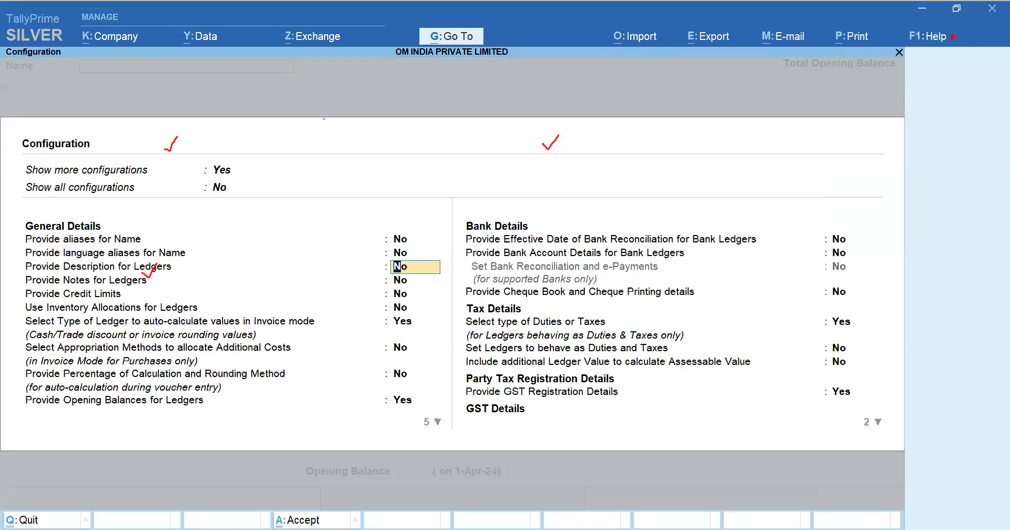
pyautogui.press('Down')
pyautogui.press('Down')
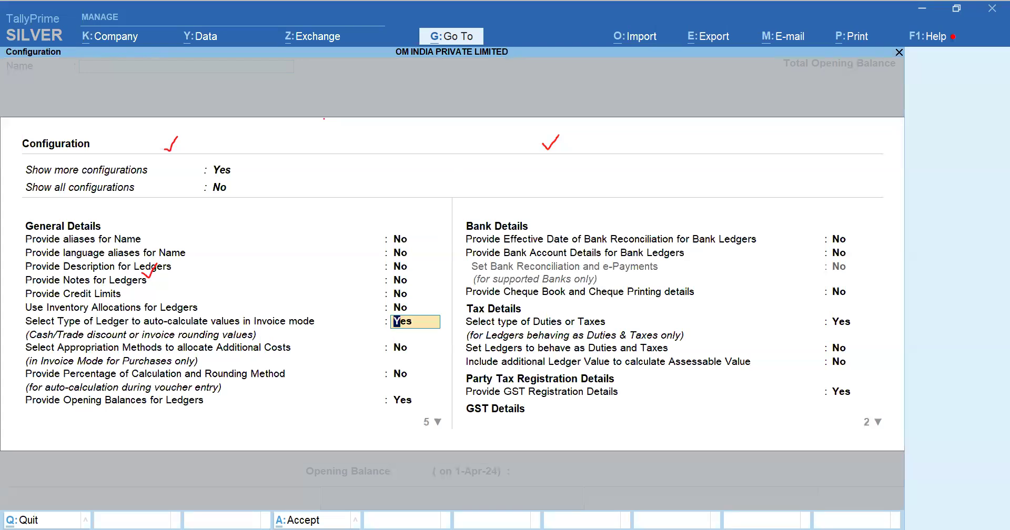
pyautogui.press('n')
pyautogui.press('Return')
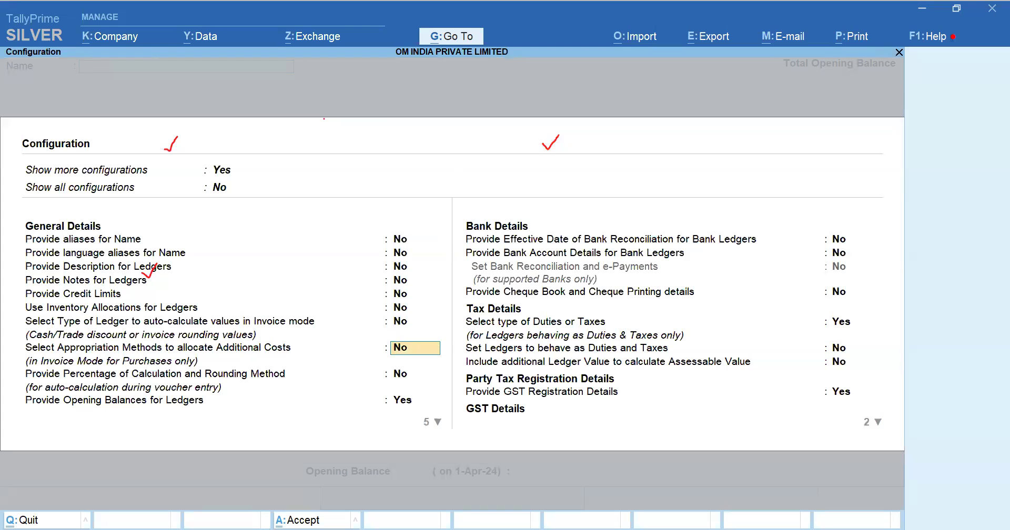
pyautogui.press('Down')
pyautogui.press('a')
pyautogui.hotkey('ctrl', 'a')
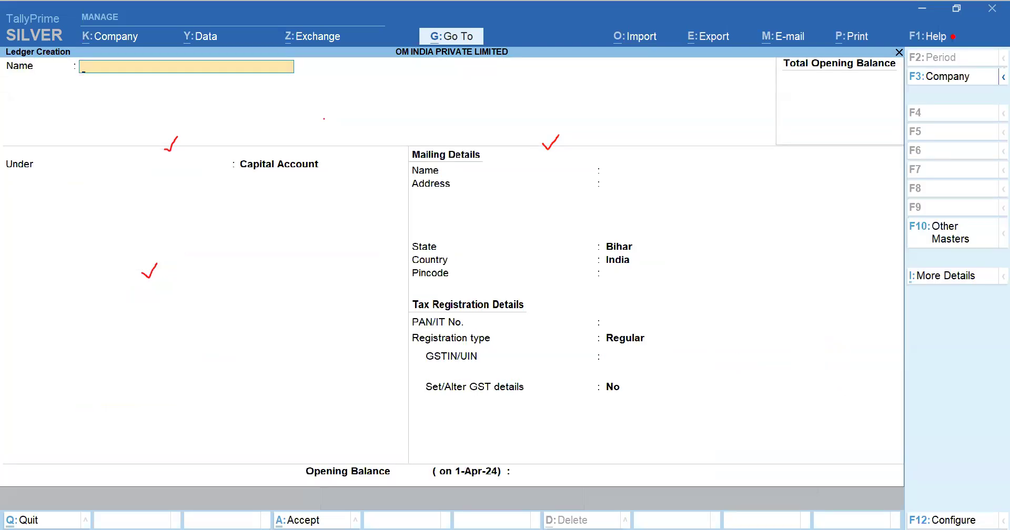
# Step: Set the ledger configuration's auto-calculate ledger type and opening balance options to No
pyautogui.press('F12')
pyautogui.press('Down')
pyautogui.press('Down')
pyautogui.press('Down')
pyautogui.press('Down')
pyautogui.press('Down')
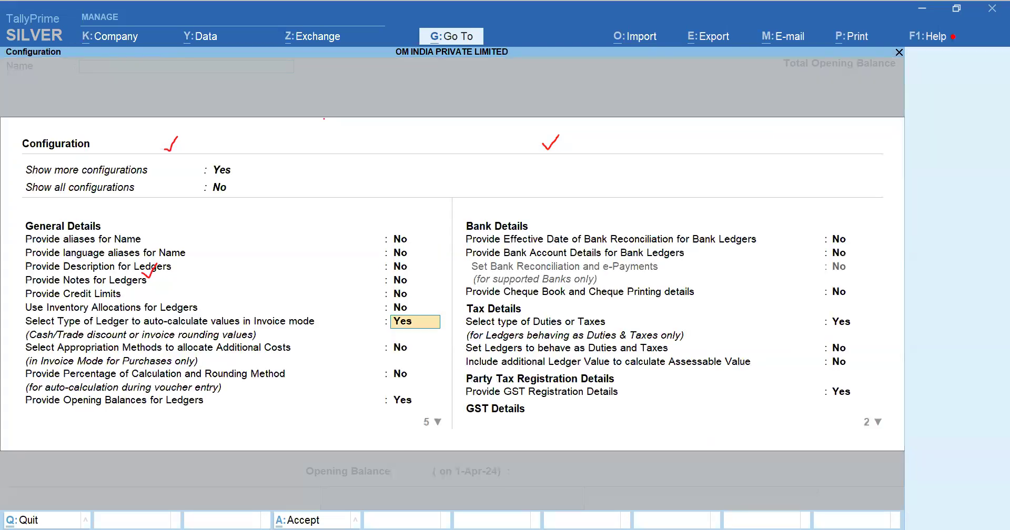
pyautogui.press('n')
pyautogui.press('Return')
pyautogui.press('Down')
pyautogui.press('Down')
pyautogui.press('n')
pyautogui.press('Return')
# Step: Set Select type of Duties or Taxes, Provide GST Registration Details and GST Rate details to No, and accept
pyautogui.press('Down')
pyautogui.press('Down')
pyautogui.press('Down')
pyautogui.press('Down')
pyautogui.press('Down')
pyautogui.press('Down')
pyautogui.press('n')
pyautogui.press('Return')
pyautogui.press('Down')
pyautogui.press('Down')
pyautogui.press('n')
pyautogui.press('Return')
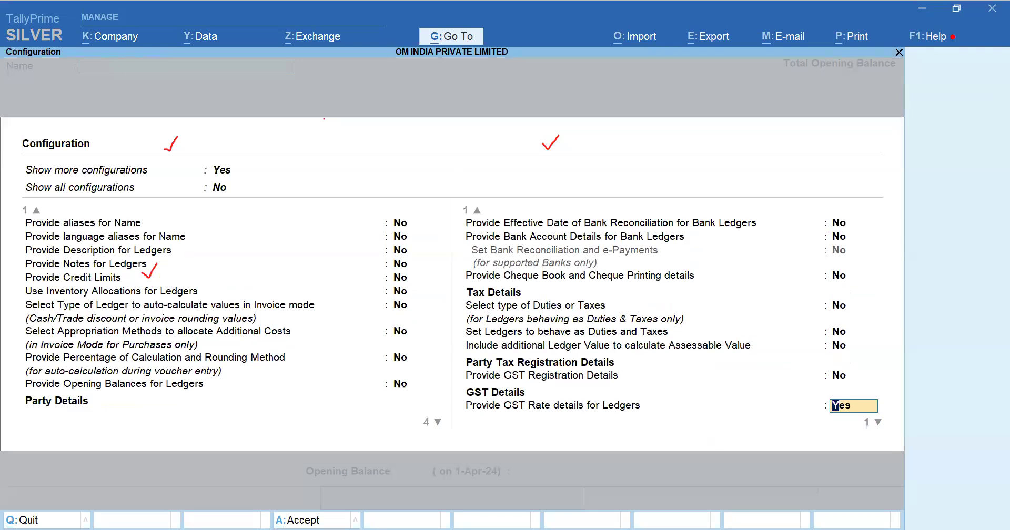
pyautogui.press('n')
pyautogui.press('Return')
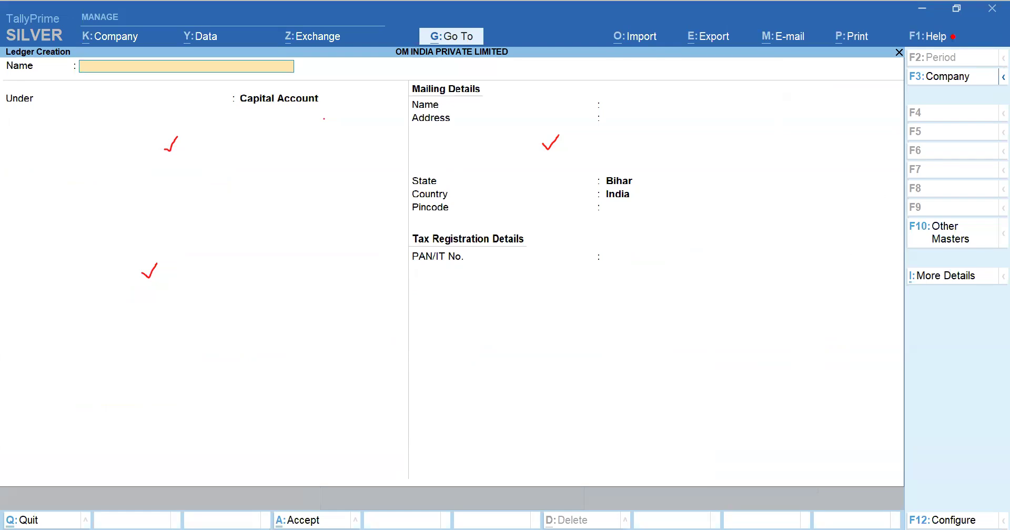
# Step: Start a ledger named GST Sales under Sales Accounts, declining the accept prompt to keep editing
pyautogui.write('GST Sales')
pyautogui.press('Return')
pyautogui.write('S')
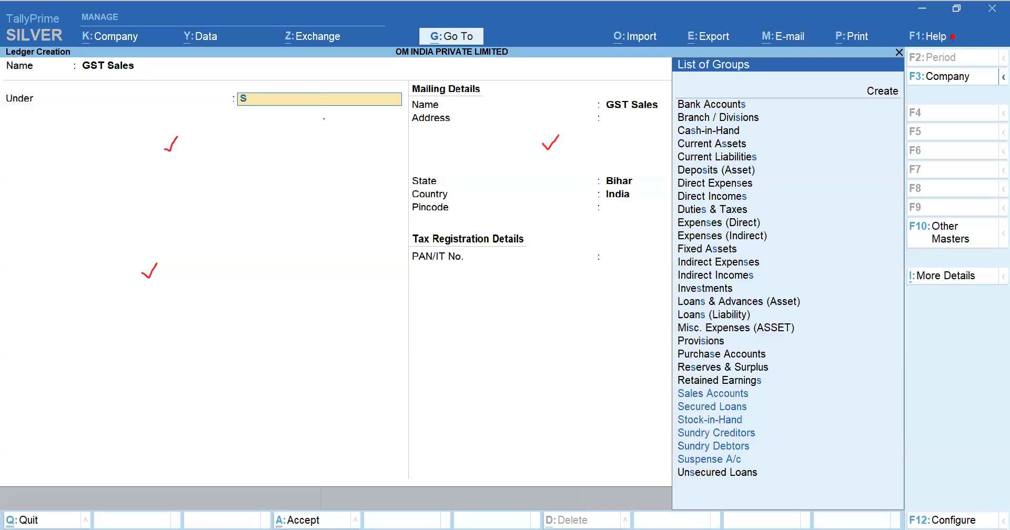
pyautogui.write('a;')
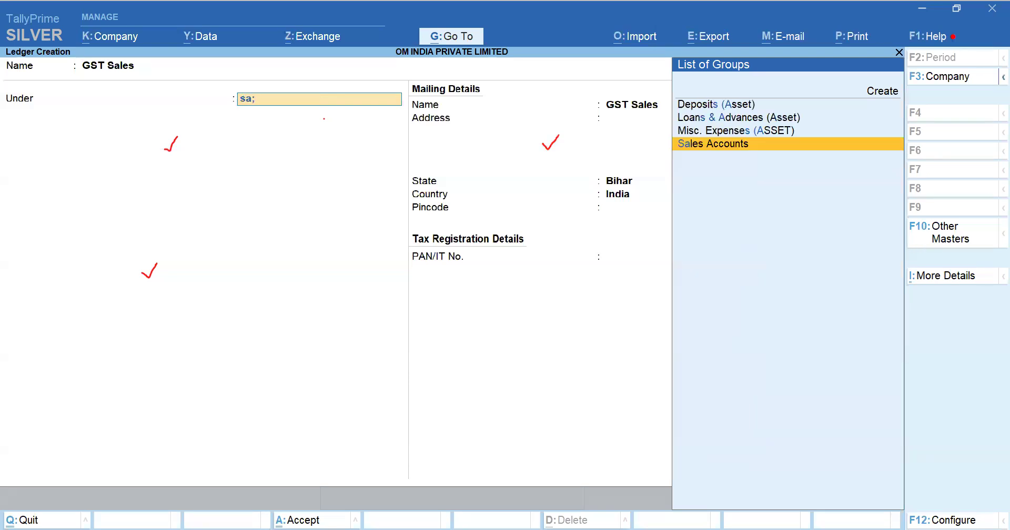
pyautogui.press('Return')
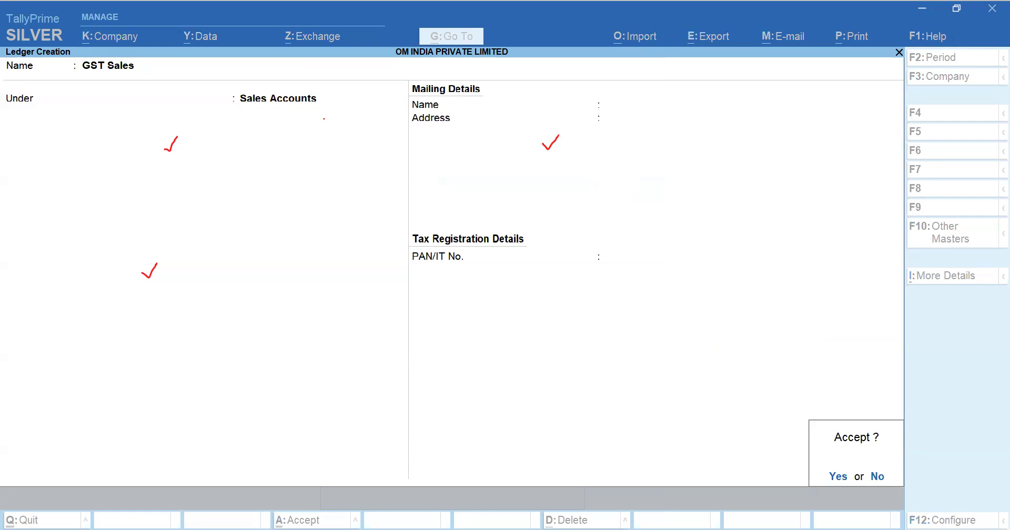
pyautogui.press('n')
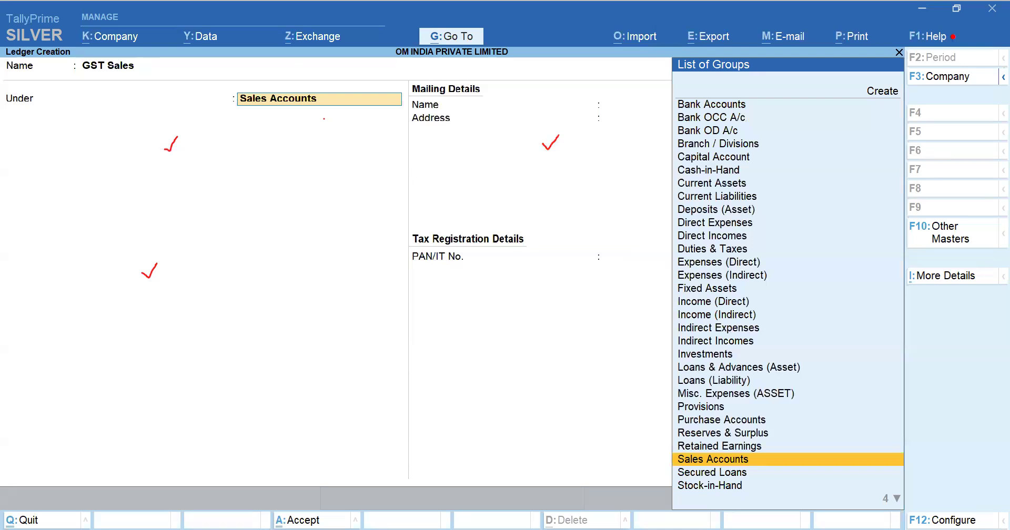
# Step: In the ledger configuration, set Provide GST Rate details for Ledgers to Yes and accept
pyautogui.press('F12')
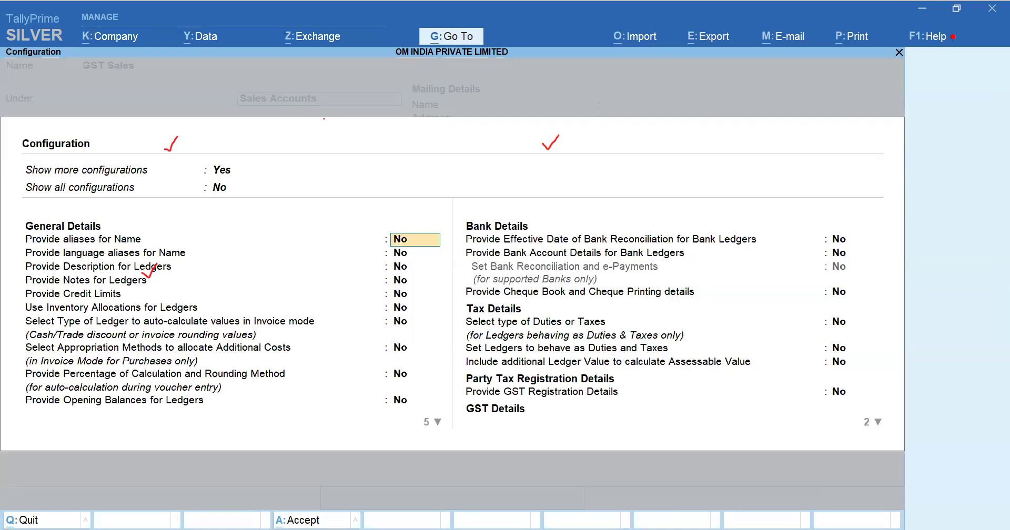
pyautogui.press('Return')
pyautogui.press('Down')
pyautogui.press('Down')
pyautogui.press('Down')
pyautogui.press('Down')
pyautogui.press('Down')
pyautogui.press('Down')
pyautogui.press('Down')
pyautogui.press('Down')
pyautogui.press('Down')
pyautogui.press('Down')
pyautogui.press('Down')
pyautogui.press('Down')
pyautogui.press('Down')
pyautogui.press('Down')
pyautogui.press('Down')
pyautogui.press('Down')
pyautogui.press('Down')
pyautogui.press('Down')
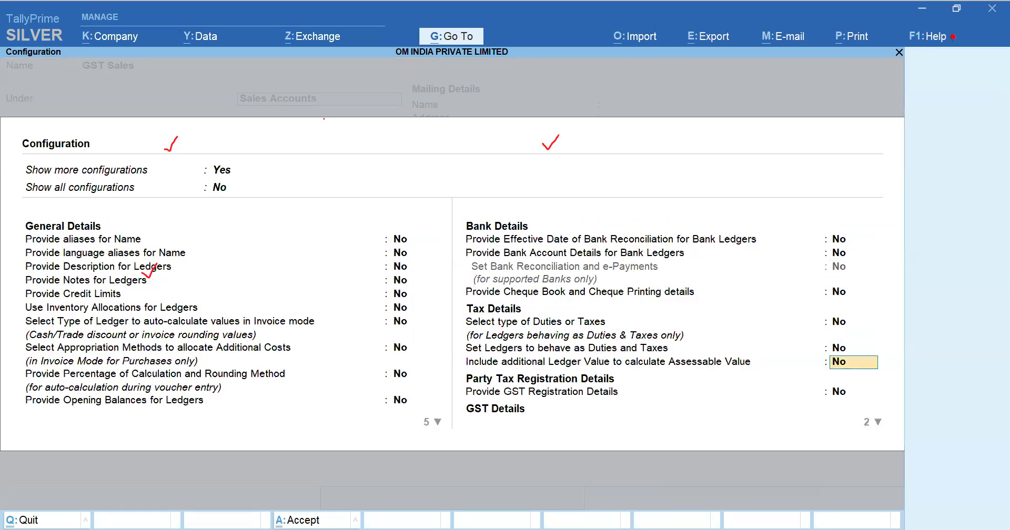
pyautogui.press('Down')
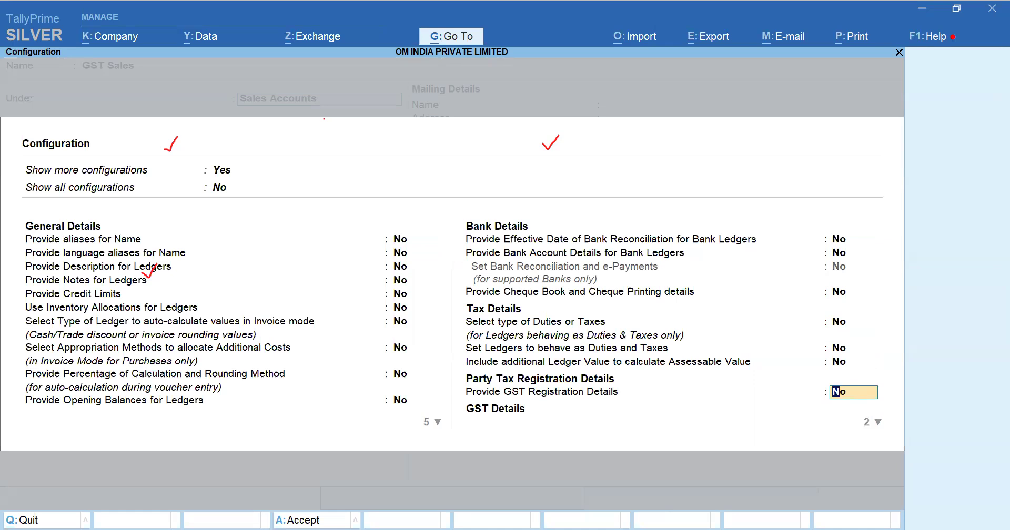
pyautogui.press('Down')
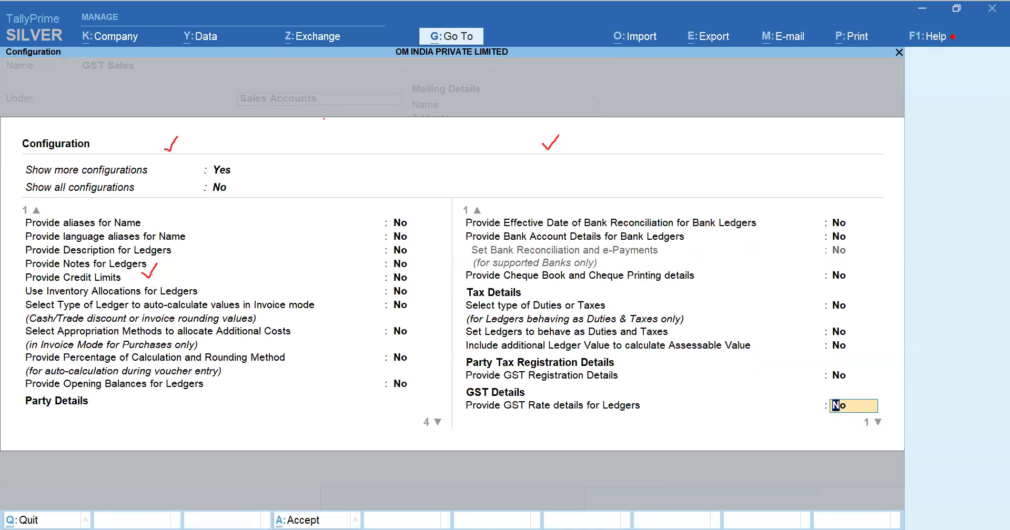
pyautogui.write('y')
pyautogui.press('Return')
# Step: Try switching GST Sales' GST applicability to Not Applicable and back to Applicable
pyautogui.press('Return')
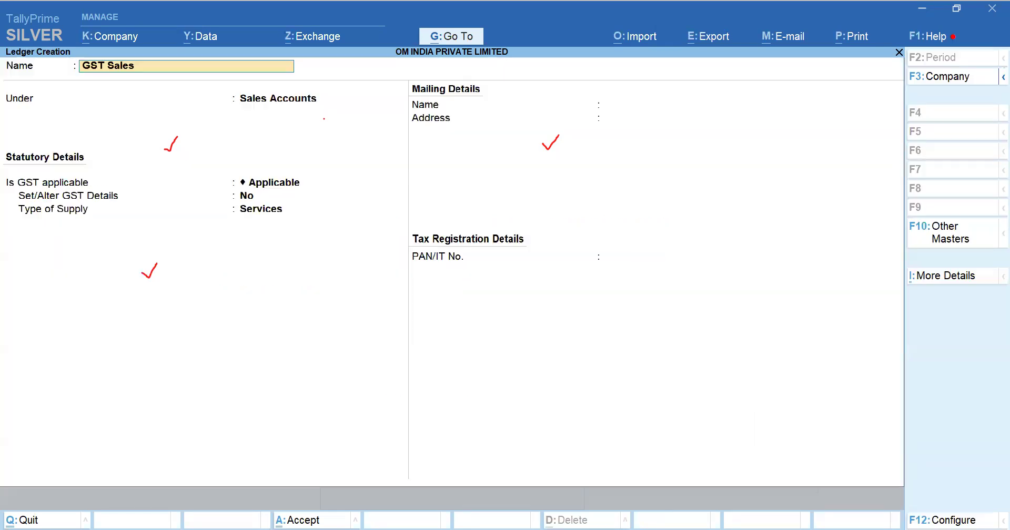
pyautogui.press('Return')
pyautogui.press('Return')
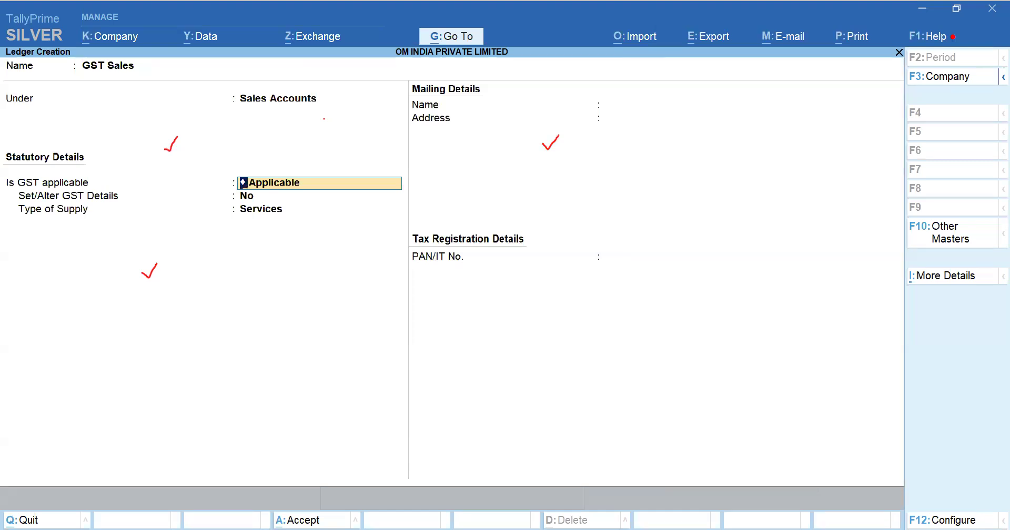
pyautogui.press('BackSpace')
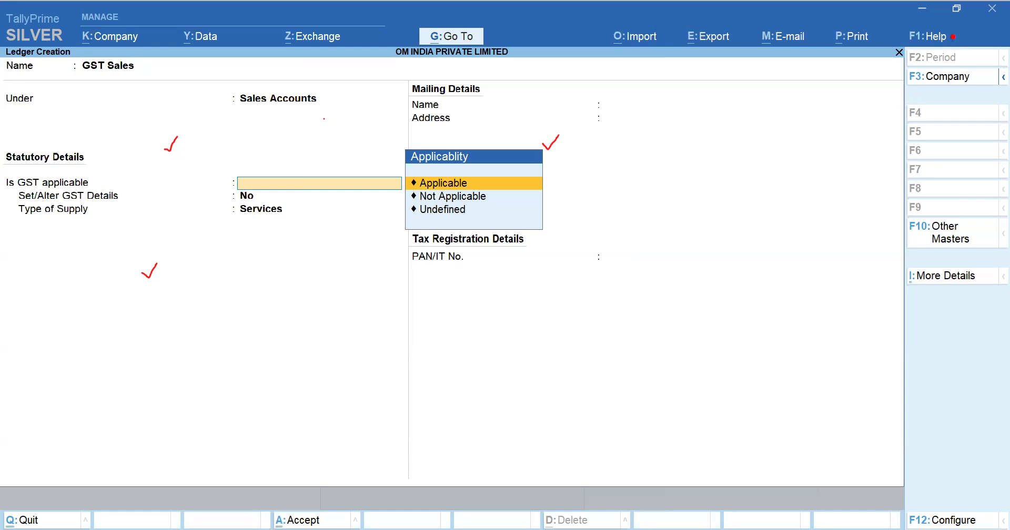
pyautogui.press('Down')
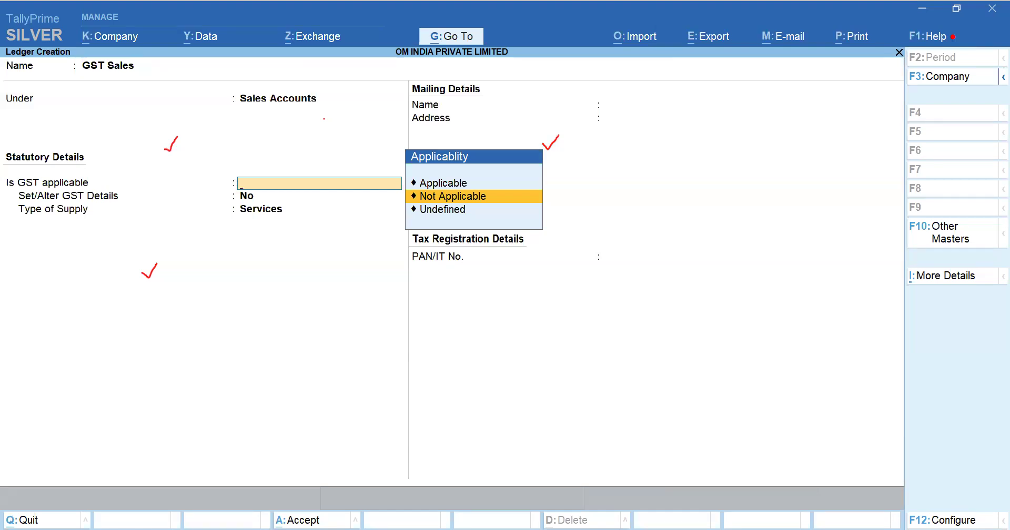
pyautogui.press('Up')
pyautogui.press('Down')
pyautogui.press('Return')
pyautogui.press('n')
pyautogui.press('Up')
pyautogui.press('Return')
pyautogui.press('BackSpace')
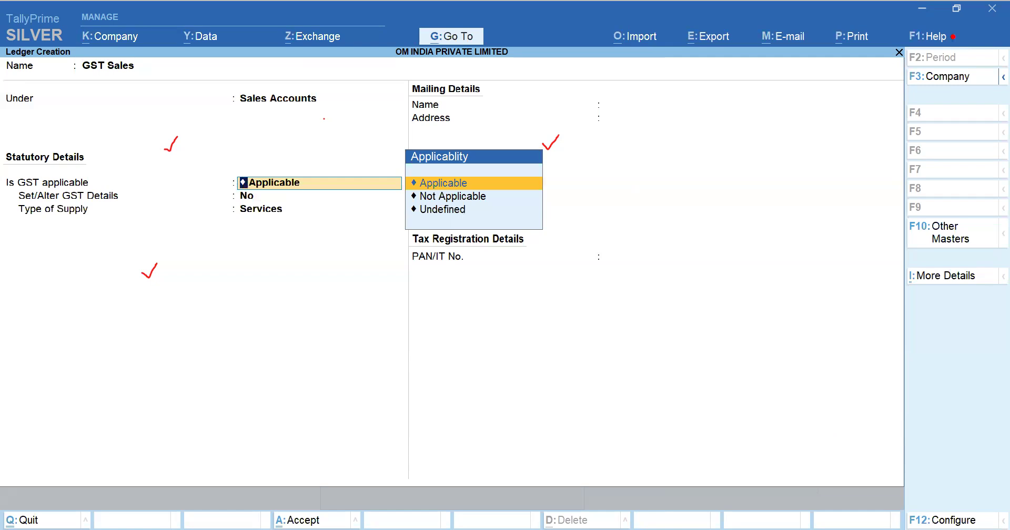
pyautogui.press('Down')
pyautogui.press('Up')
pyautogui.press('Return')
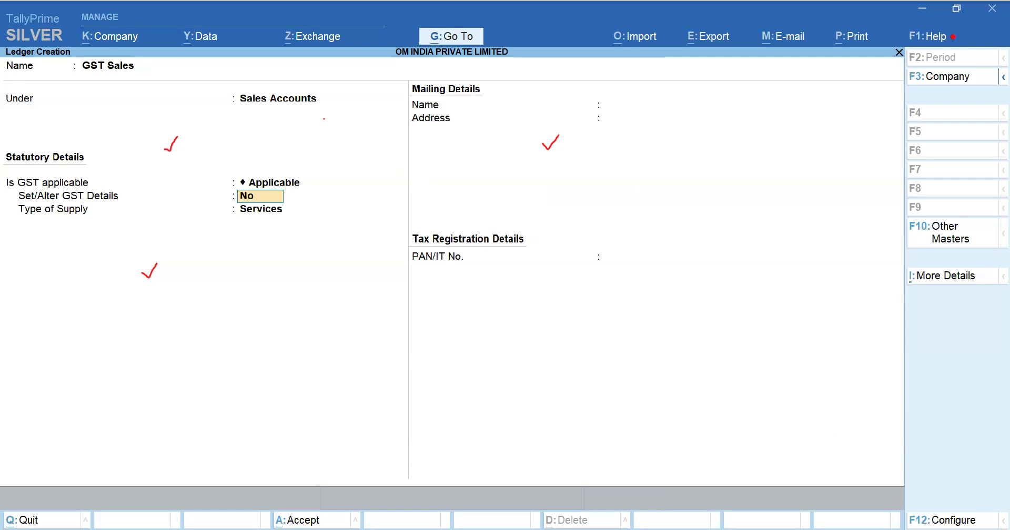
pyautogui.press('Up')
pyautogui.press('Down')
pyautogui.press('Return')
pyautogui.press('Escape')
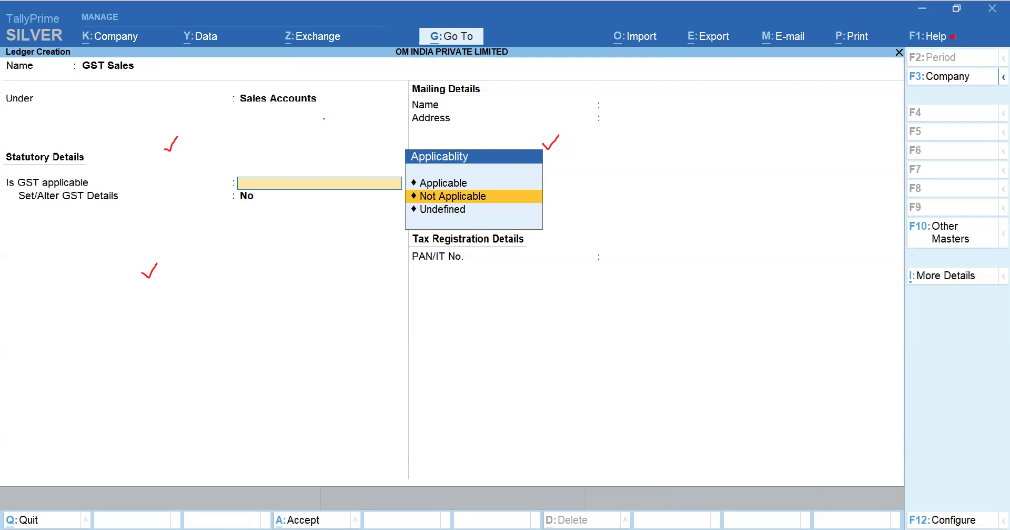
pyautogui.press('Return')
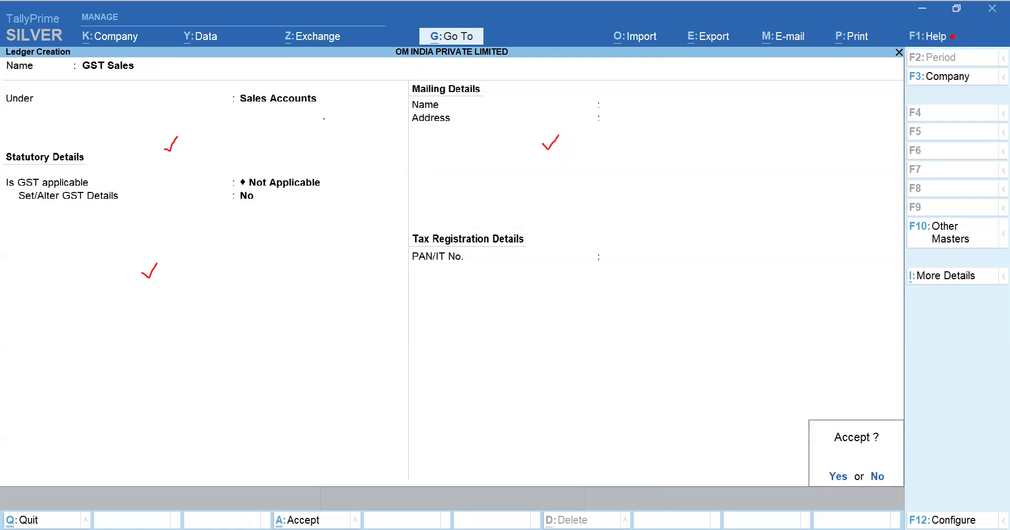
pyautogui.press('Escape')
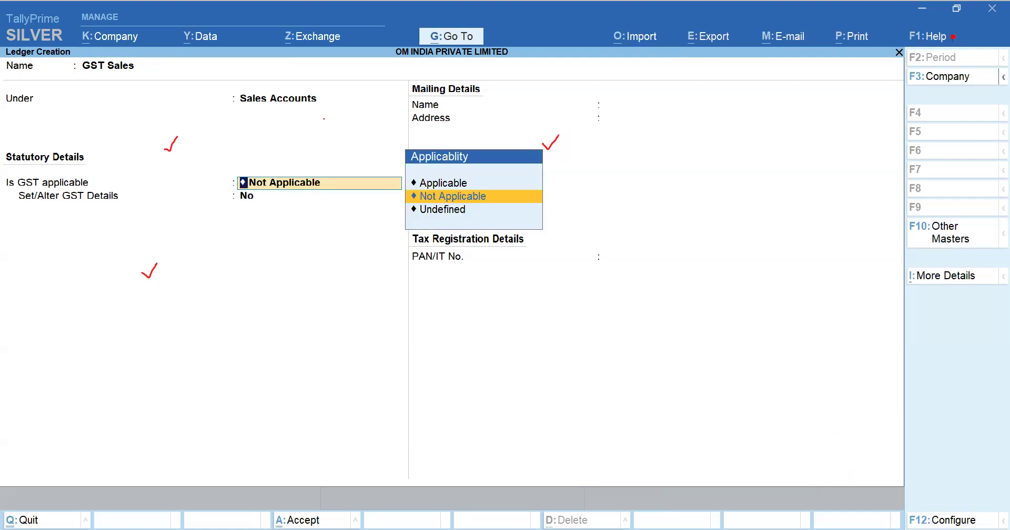
pyautogui.press('Up')
pyautogui.press('Return')
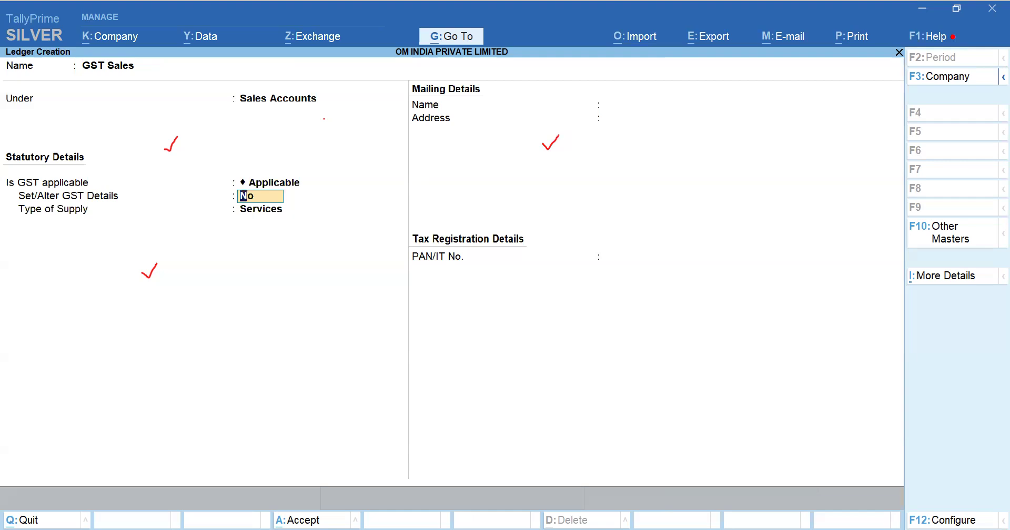
# Step: Set GST Sales' type of supply to Goods and accept the ledger
pyautogui.press('Return')
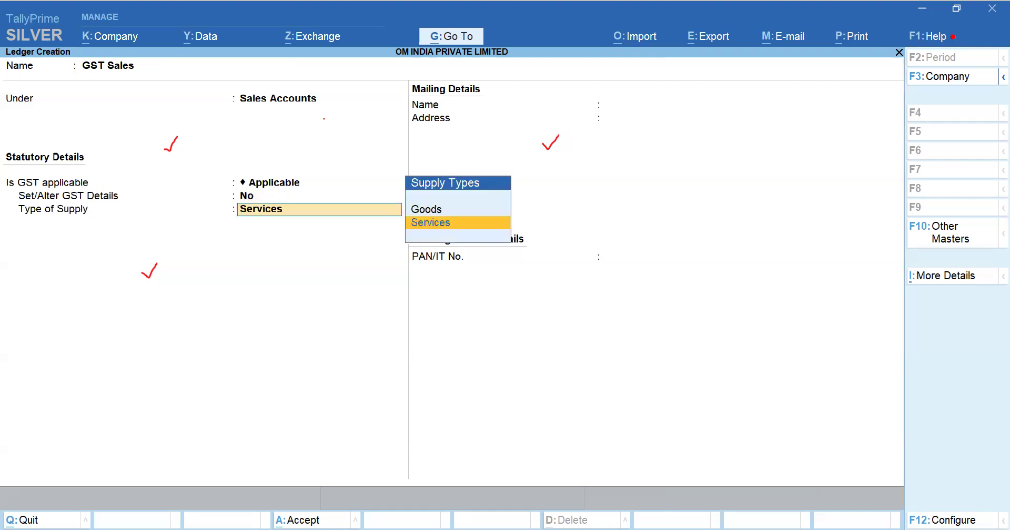
pyautogui.press('Up')
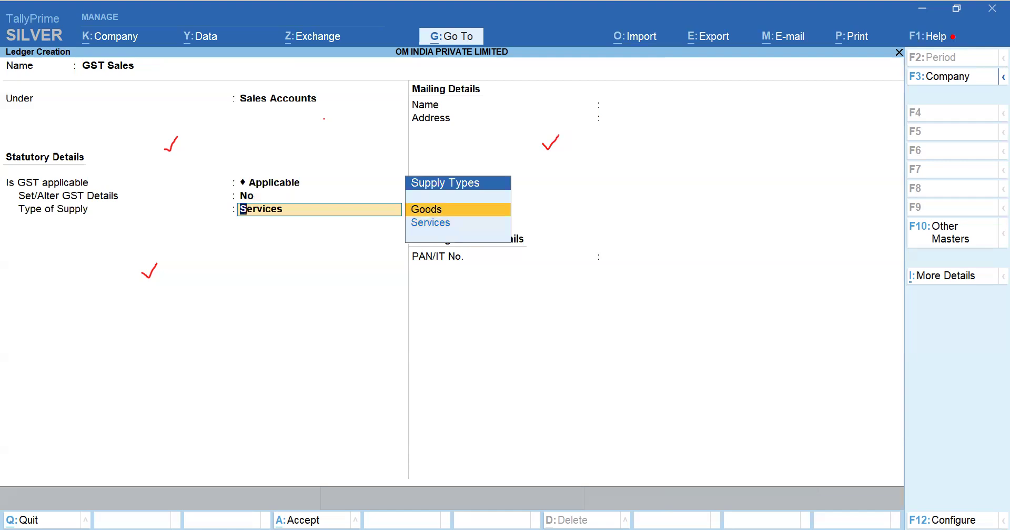
pyautogui.press('Return')
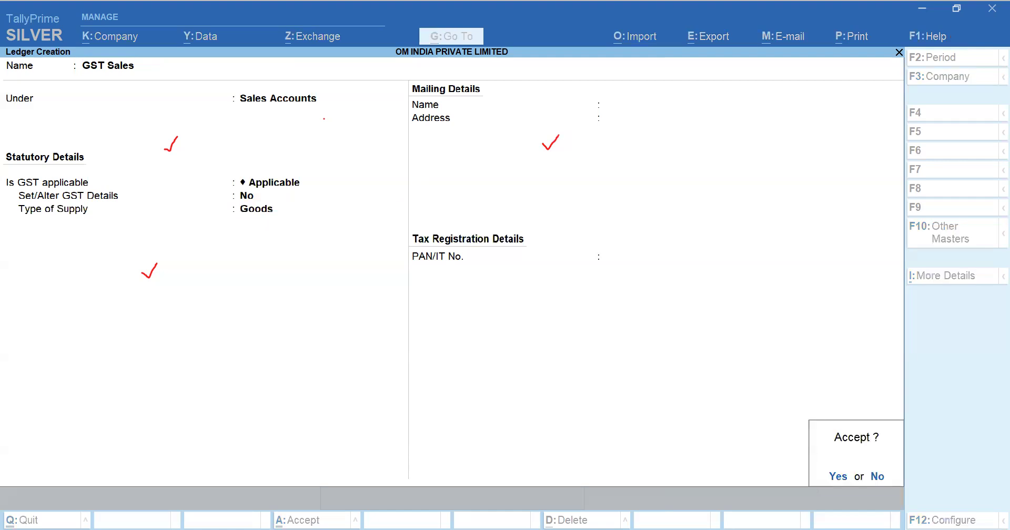
pyautogui.press('Return')
# Step: Create ledger GST Purchase under Purchase Accounts with GST applicable and type of supply Goods, and accept it
pyautogui.press('alt')
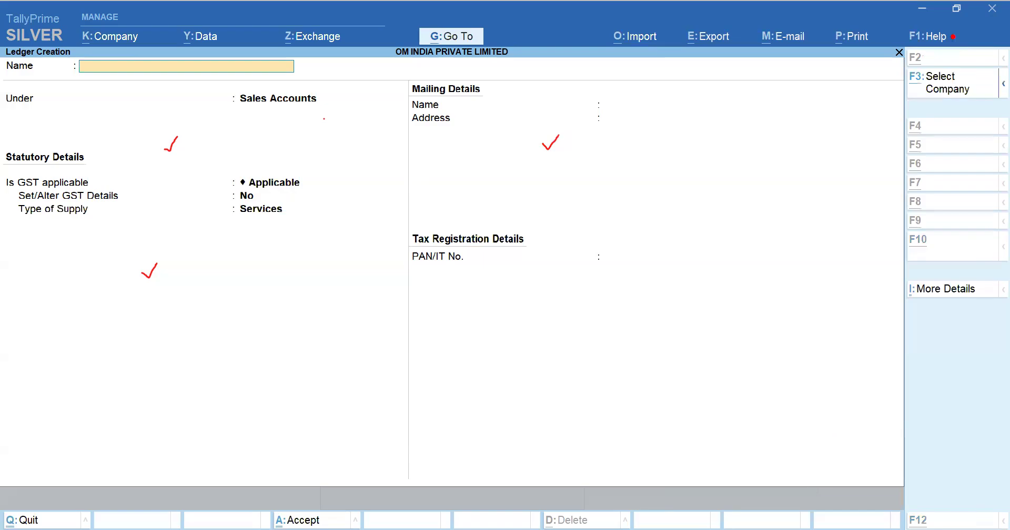
pyautogui.hotkey('alt', 'Tab')
pyautogui.hotkey('alt', 'Tab')
pyautogui.write('GST')
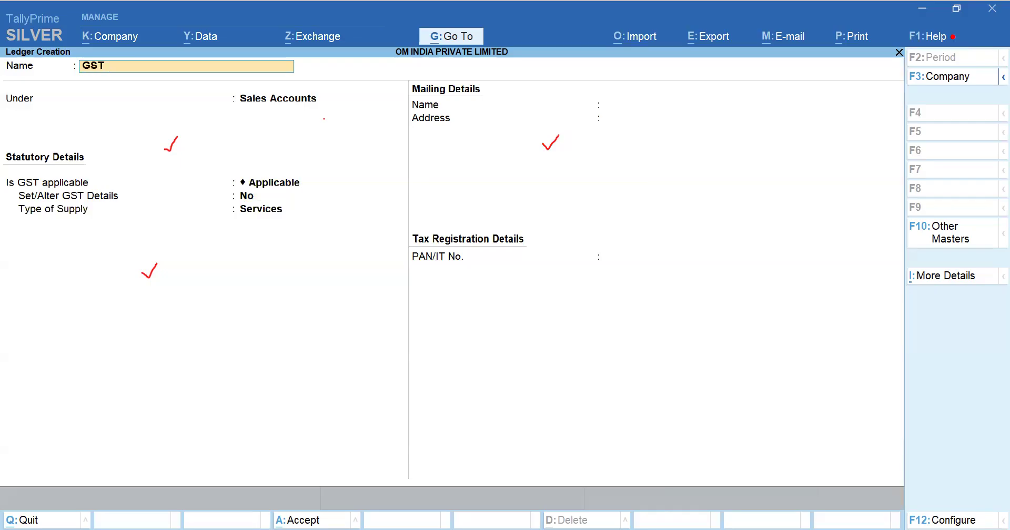
pyautogui.write(' Purchase')
pyautogui.press('Return')
pyautogui.write('Pur')
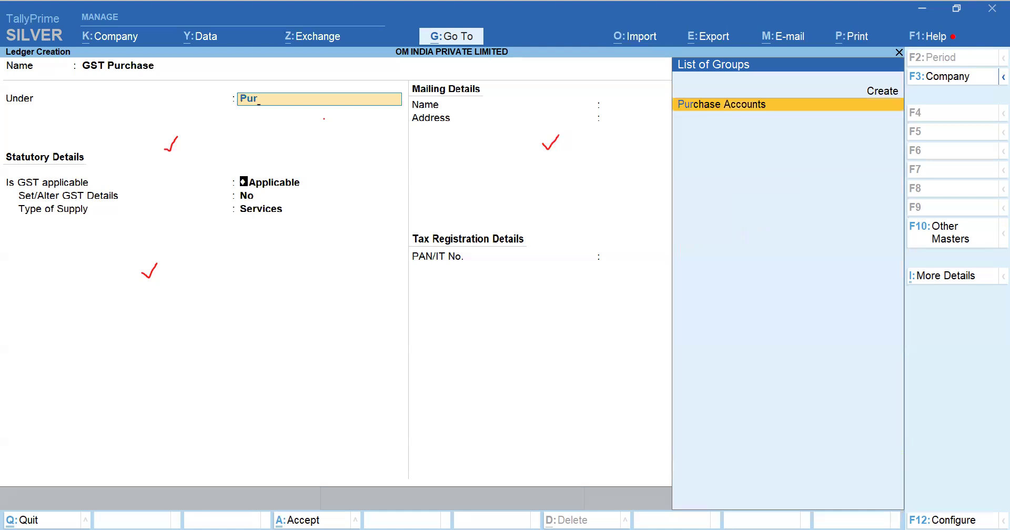
pyautogui.press('Return')
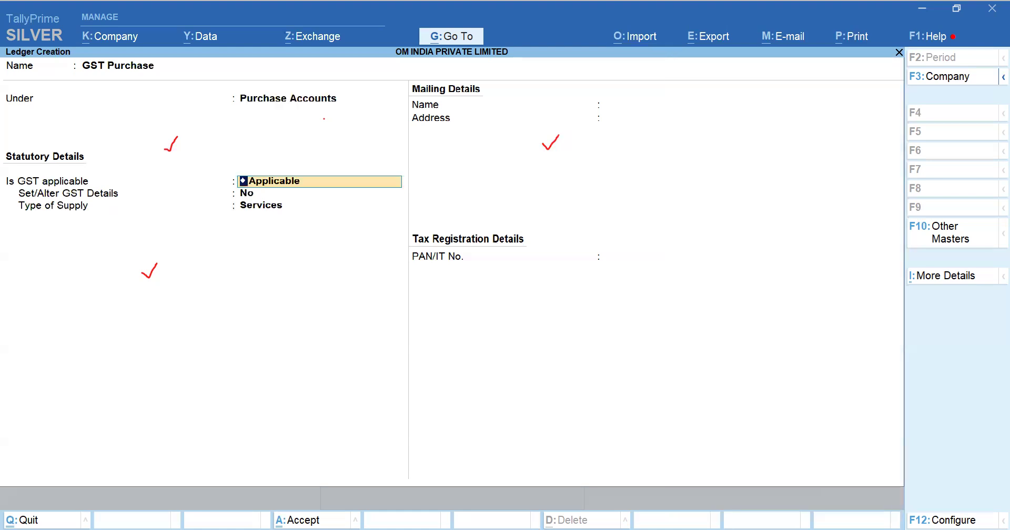
pyautogui.press('Return')
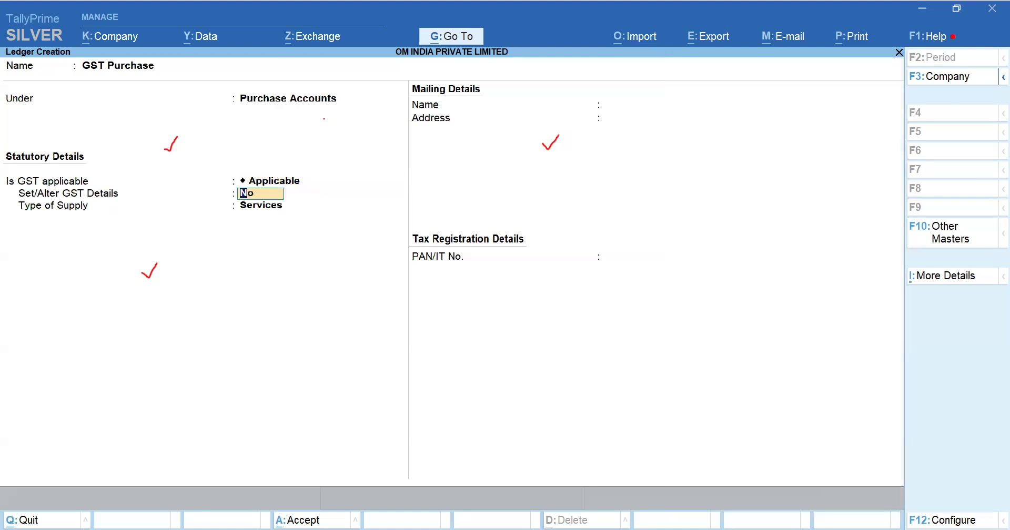
pyautogui.press('Return')
pyautogui.press('Up')
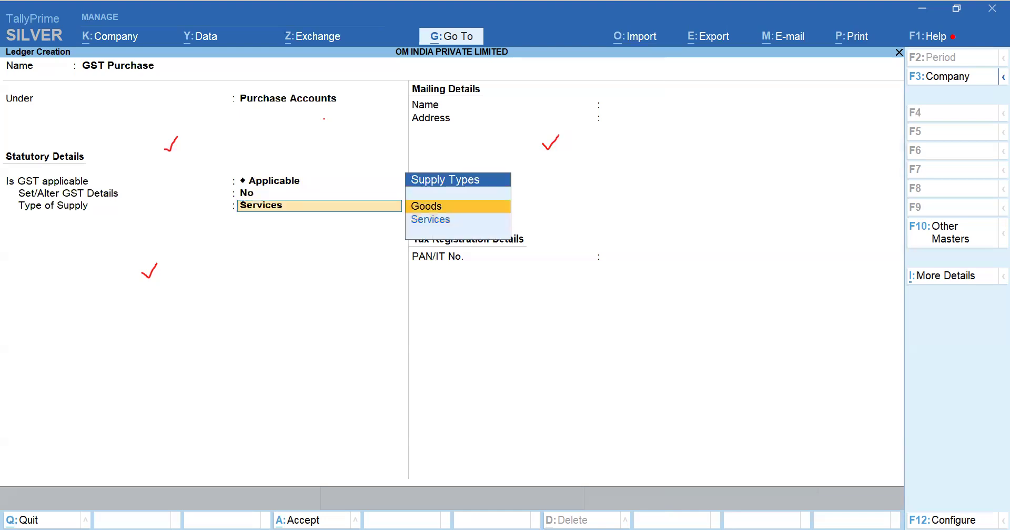
pyautogui.press('Return')
# Step: Start a ledger named C GST A/c under Duties & Taxes, returning to edit before accepting
pyautogui.press('Return')
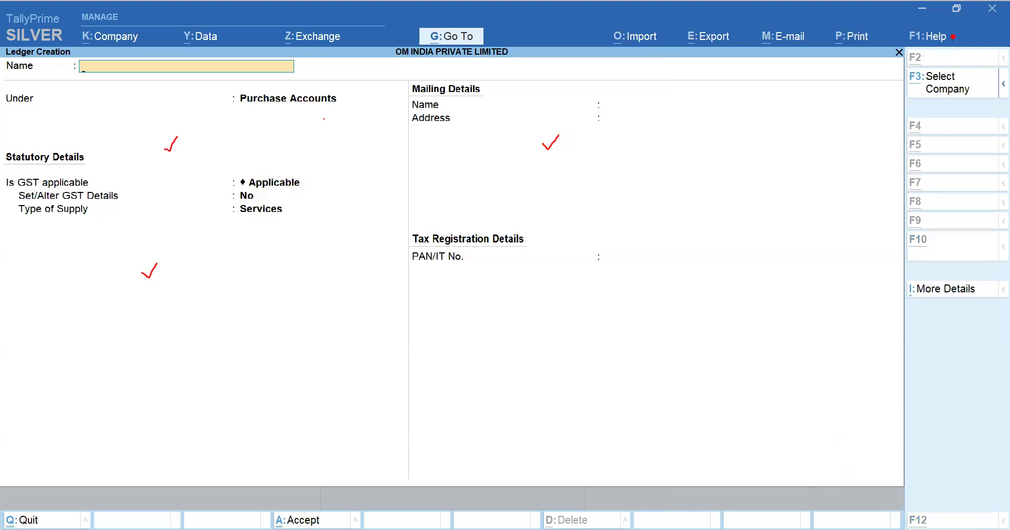
pyautogui.hotkey('alt', 'Tab')
pyautogui.press('Up')
pyautogui.hotkey('alt', 'Tab')
pyautogui.write('C GST A/c')
pyautogui.press('Return')
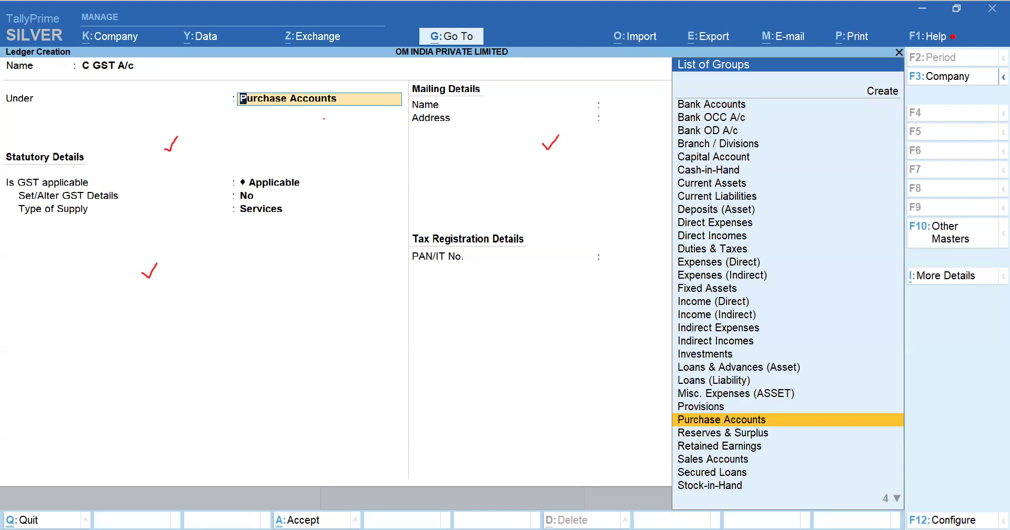
pyautogui.write('Dut')
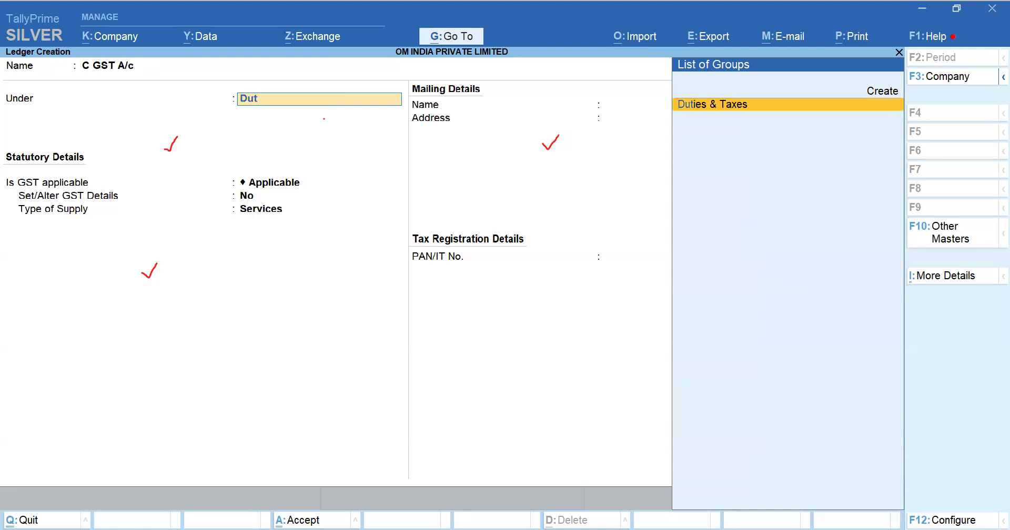
pyautogui.press('Return')
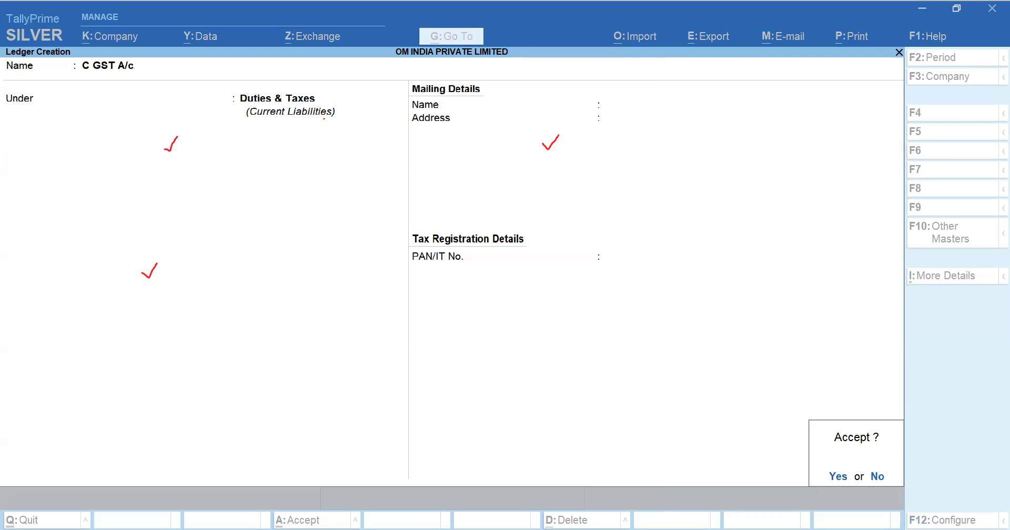
pyautogui.press('Escape')
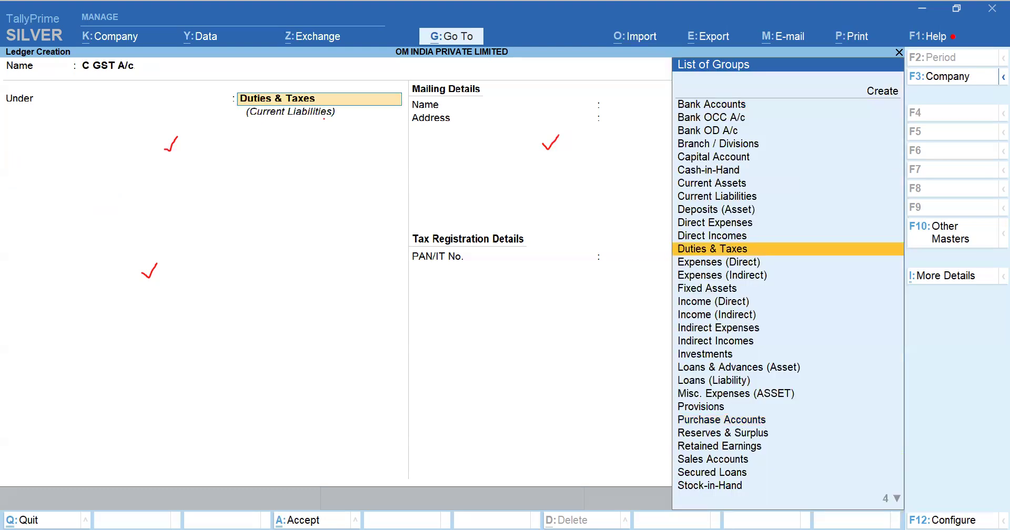
# Step: Enable selecting the type of duties or taxes in the ledger configuration
pyautogui.press('F12')
pyautogui.press('Down')
pyautogui.press('Down')
pyautogui.press('Down')
pyautogui.press('Down')
pyautogui.press('Down')
pyautogui.press('Down')
pyautogui.press('Down')
pyautogui.press('Down')
pyautogui.press('Down')
pyautogui.press('Down')
pyautogui.press('Down')
pyautogui.press('Down')
pyautogui.press('Down')
pyautogui.press('Down')
pyautogui.press('Down')
pyautogui.press('Down')
pyautogui.press('Down')
pyautogui.press('Down')
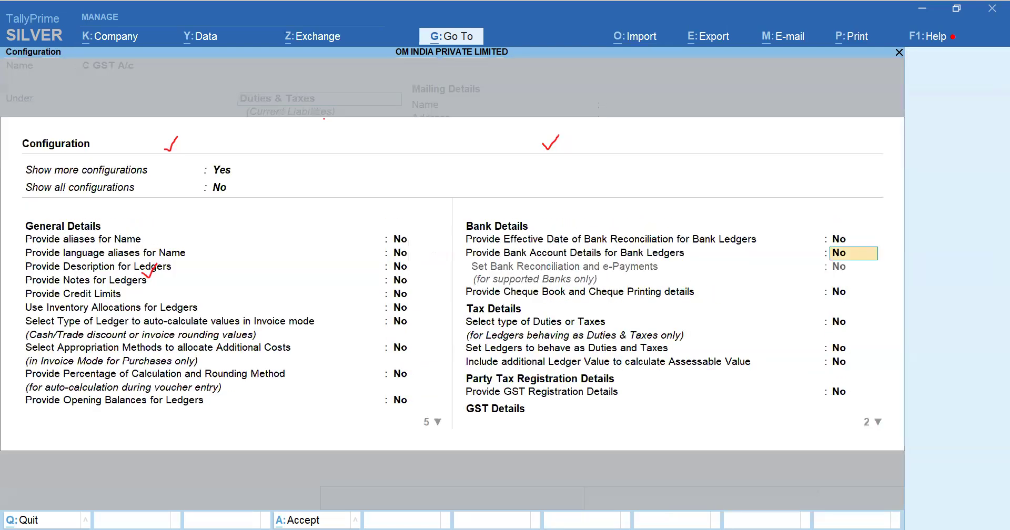
pyautogui.press('Down')
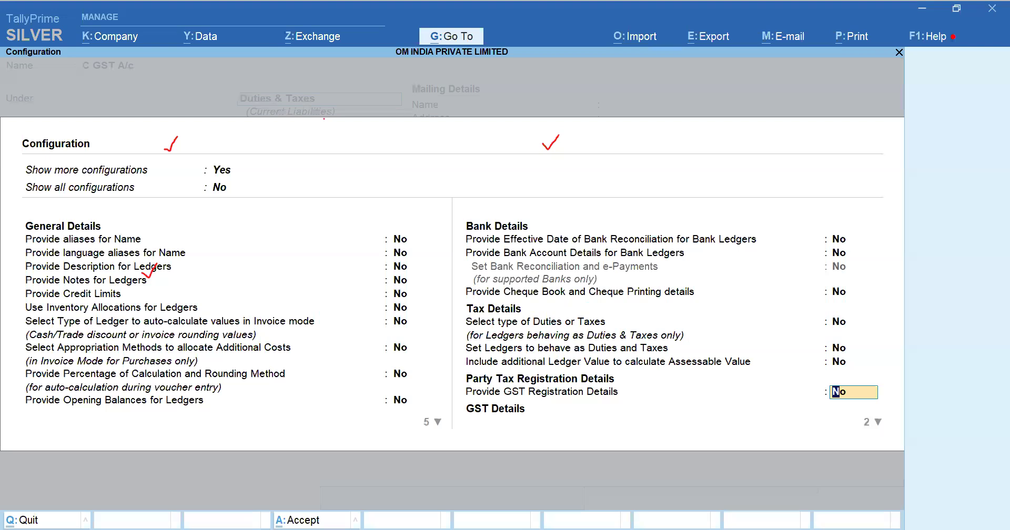
pyautogui.press('Up')
pyautogui.press('Up')
pyautogui.press('Up')
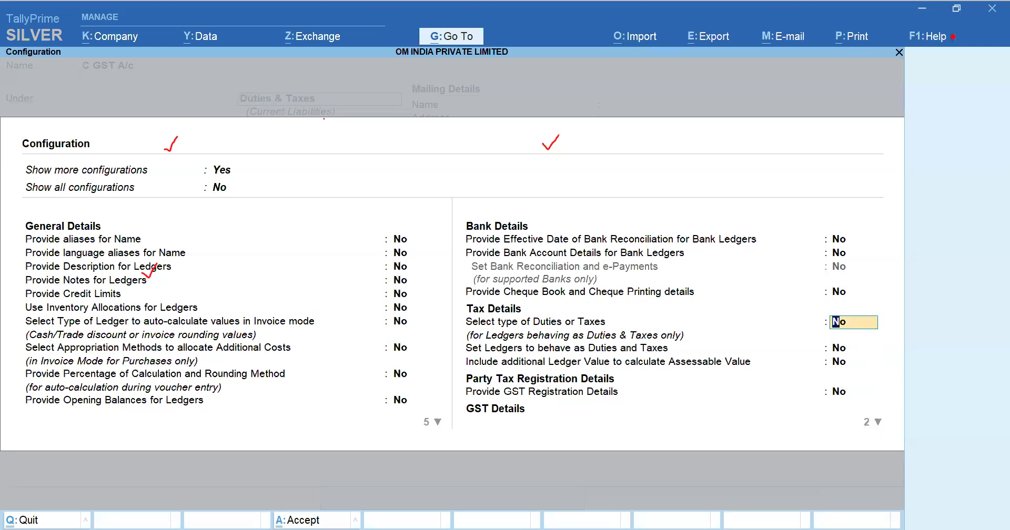
pyautogui.write('y')
pyautogui.press('Return')
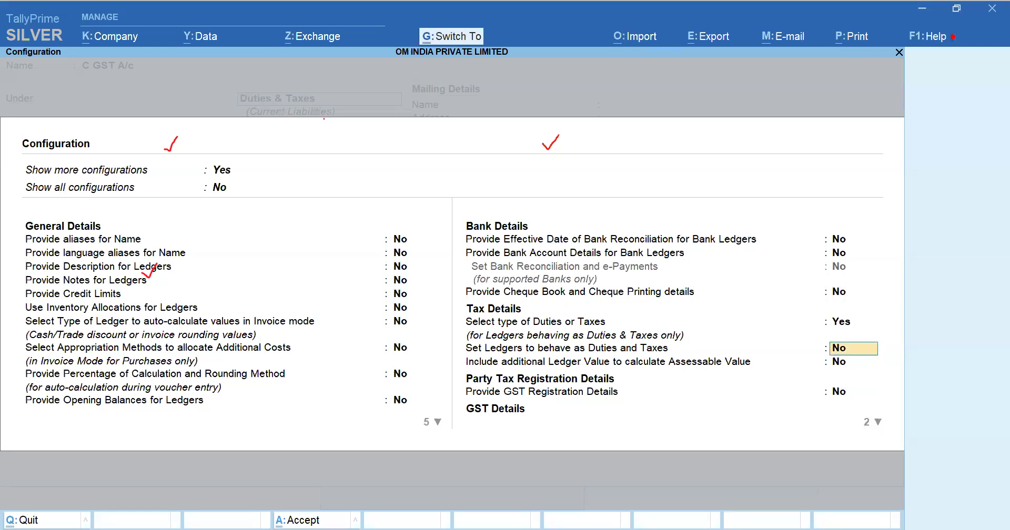
pyautogui.hotkey('ctrl', 'a')
# Step: Set C GST A/c's type of duty to GST with tax type Central Tax, and accept the ledger
pyautogui.press('Return')
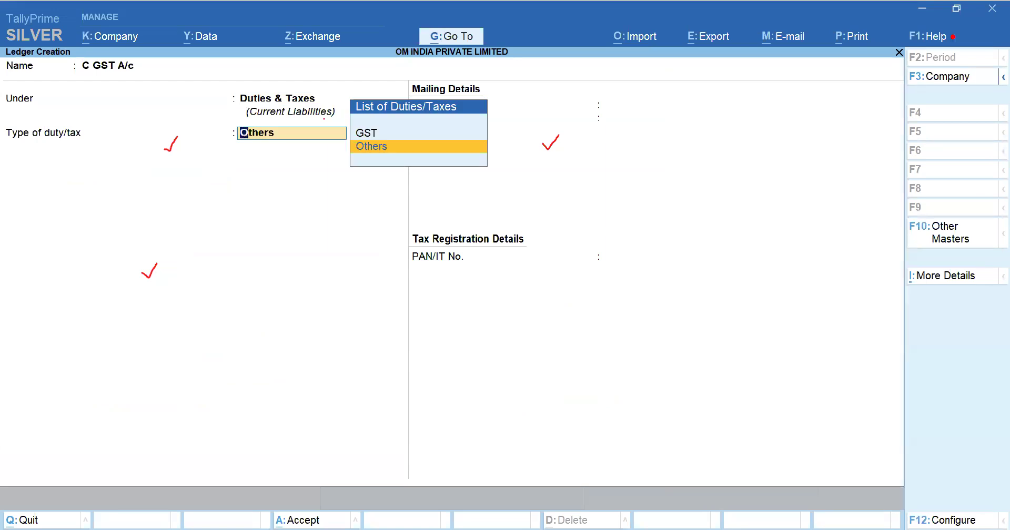
pyautogui.press('Up')
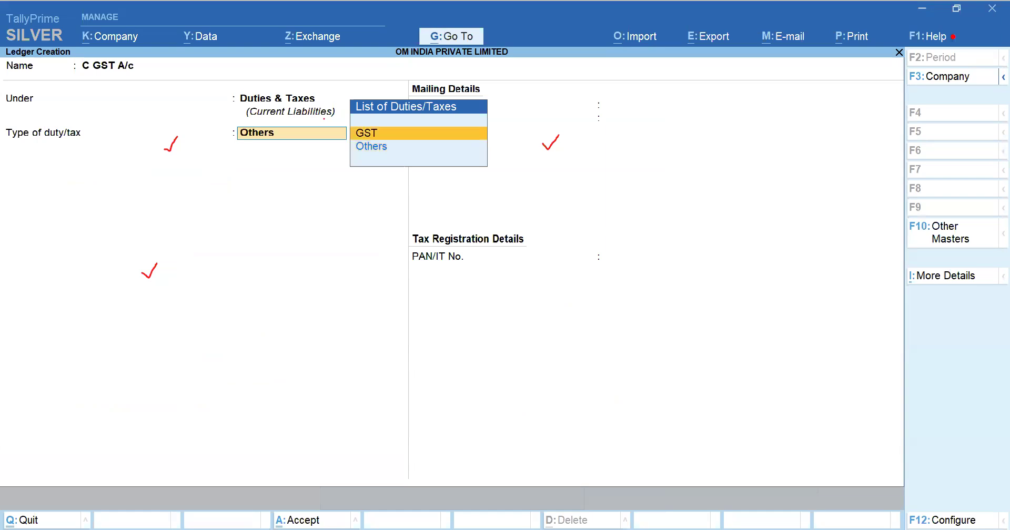
pyautogui.press('Return')
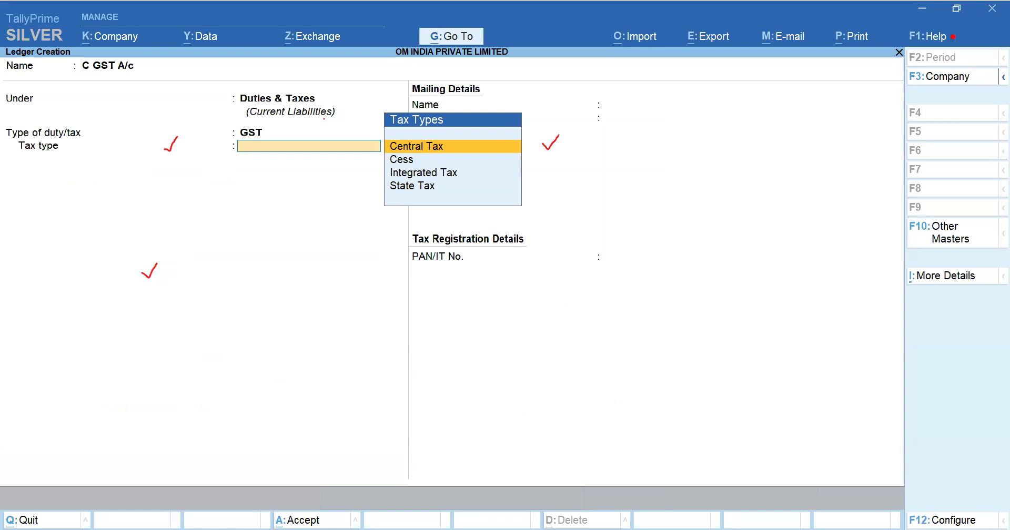
pyautogui.press('Return')
pyautogui.press('Return')
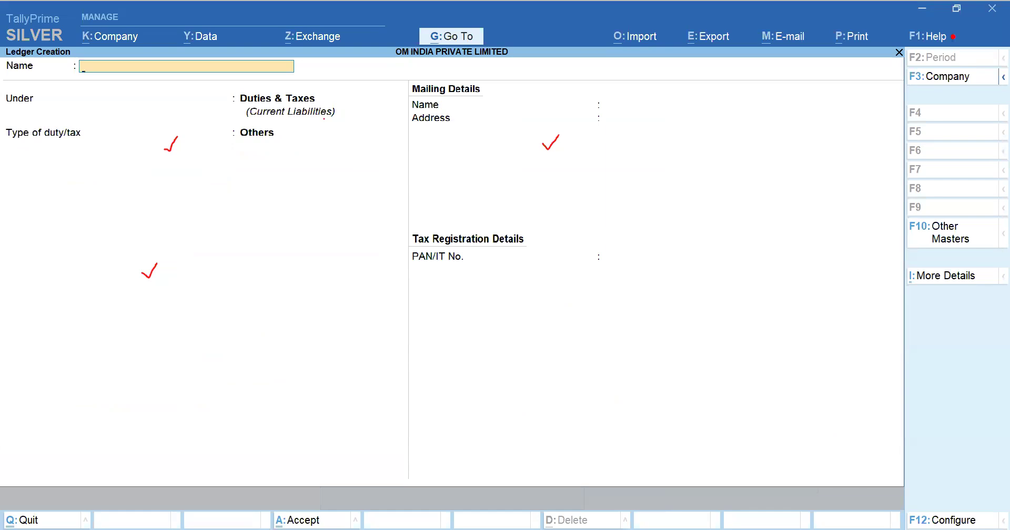
# Step: Create ledger S GST A/c under Duties & Taxes with duty type GST and tax type State Tax, and accept it
pyautogui.write('C GST A/c')
pyautogui.press('Delete')
pyautogui.write('S')
pyautogui.press('Return')
pyautogui.press('Return')
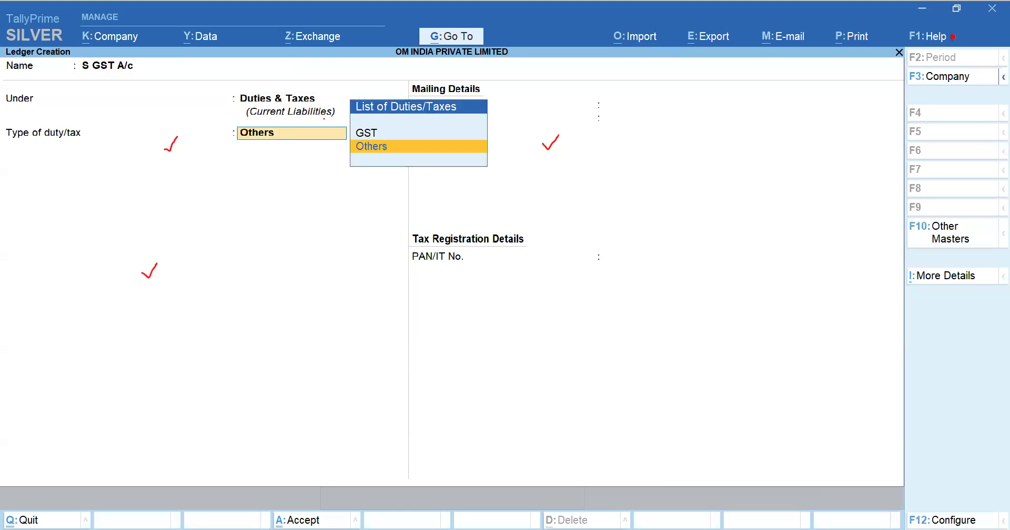
pyautogui.press('Up')
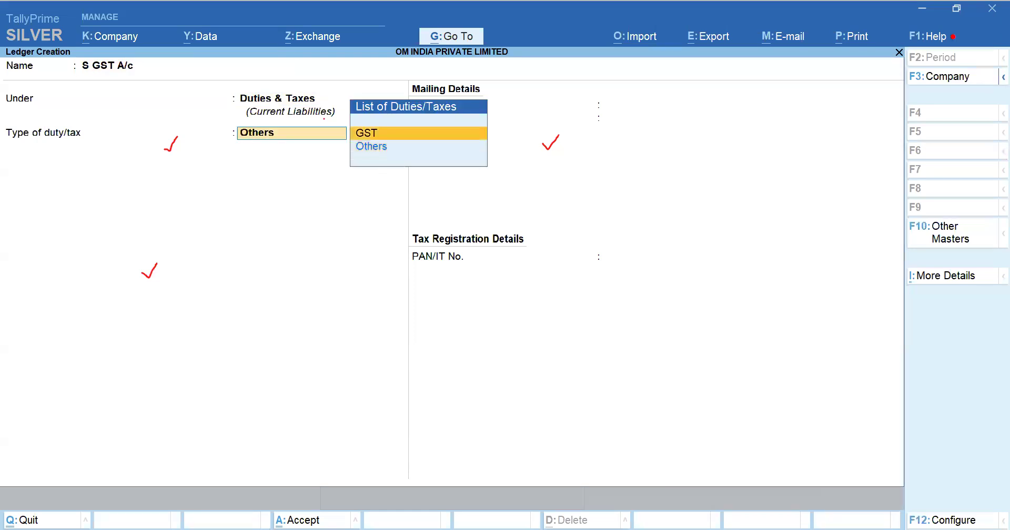
pyautogui.press('Return')
pyautogui.press('Down')
pyautogui.press('Down')
pyautogui.press('Down')
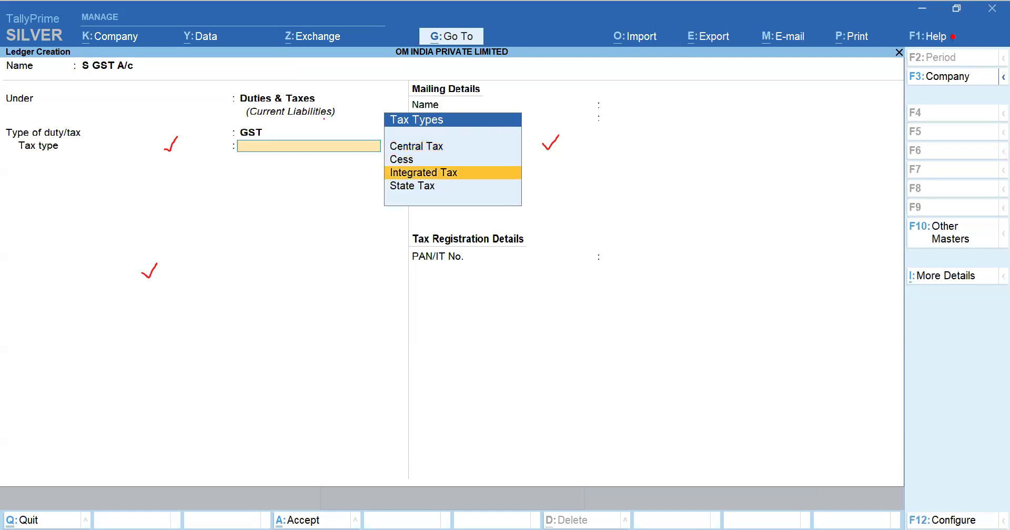
pyautogui.press('Return')
pyautogui.press('Return')
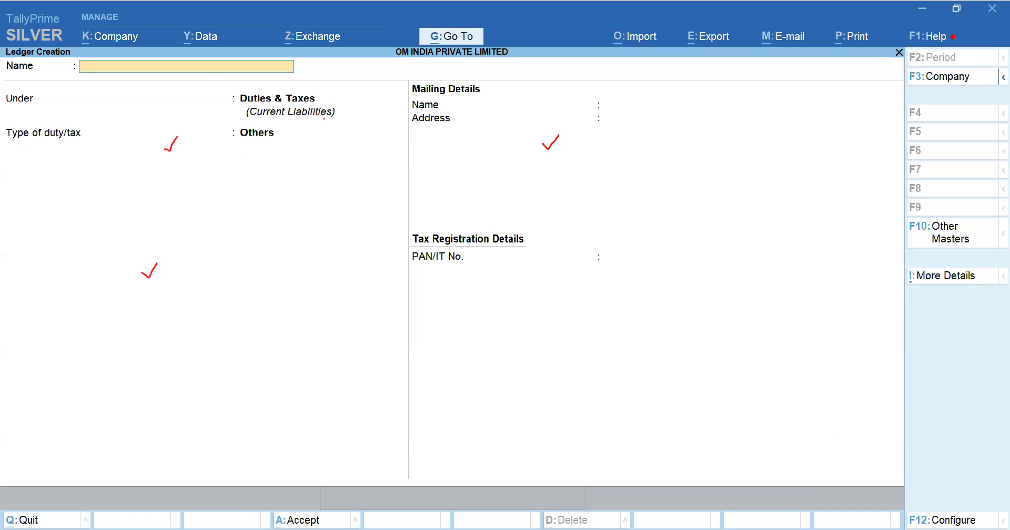
# Step: Create ledger I GST A/c under Duties & Taxes with duty type GST and tax type Integrated Tax, and accept it
pyautogui.write('I GST A/c')
pyautogui.press('BackSpace')
pyautogui.write('c')
pyautogui.press('Return')
pyautogui.press('Return')
pyautogui.press('Up')
pyautogui.press('Return')
pyautogui.press('Down')
pyautogui.press('Down')
pyautogui.press('Return')
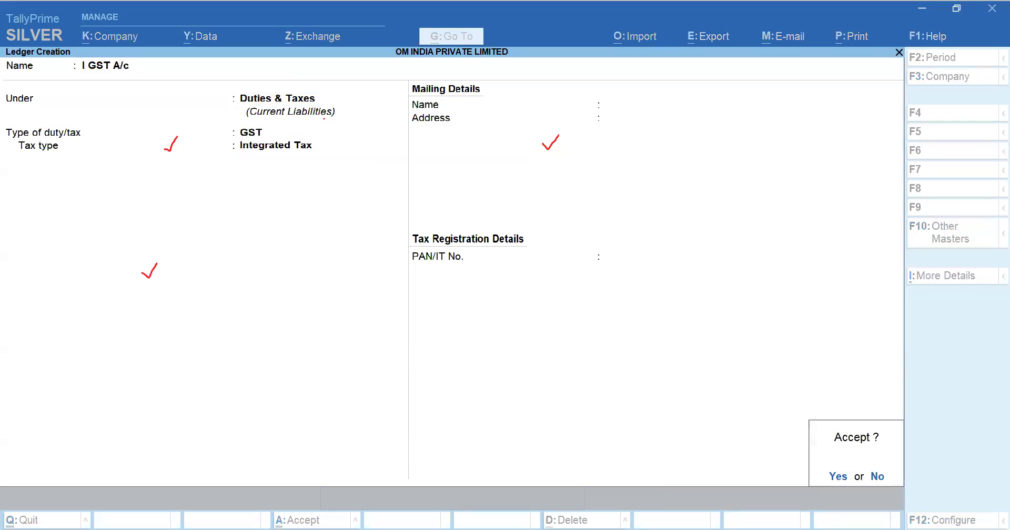
pyautogui.press('Return')
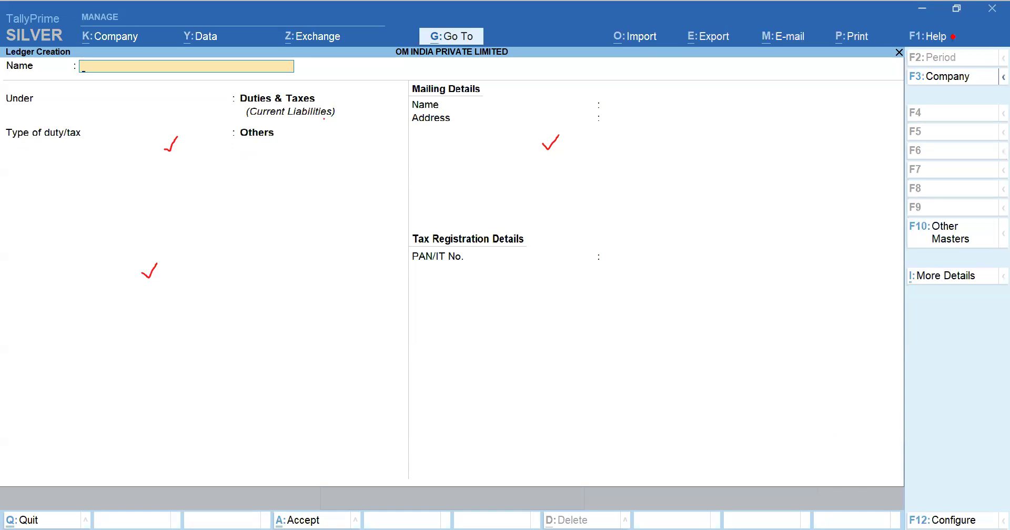
# Step: Check the ledger list in the task sheet, then start ledger Round Off under Indirect Expenses
pyautogui.hotkey('alt', 'Tab')
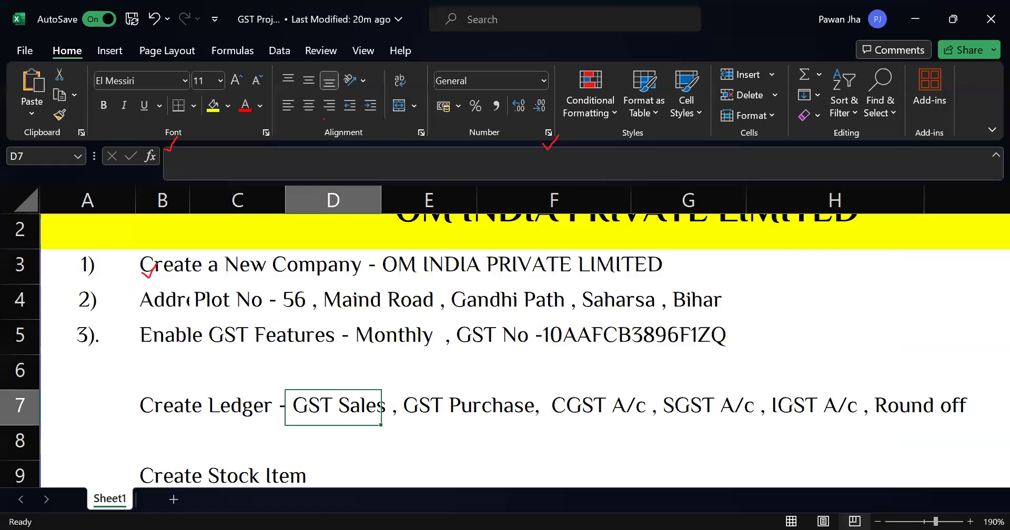
pyautogui.hotkey('alt', 'Tab')
pyautogui.write('Round Off')
pyautogui.press('Return')
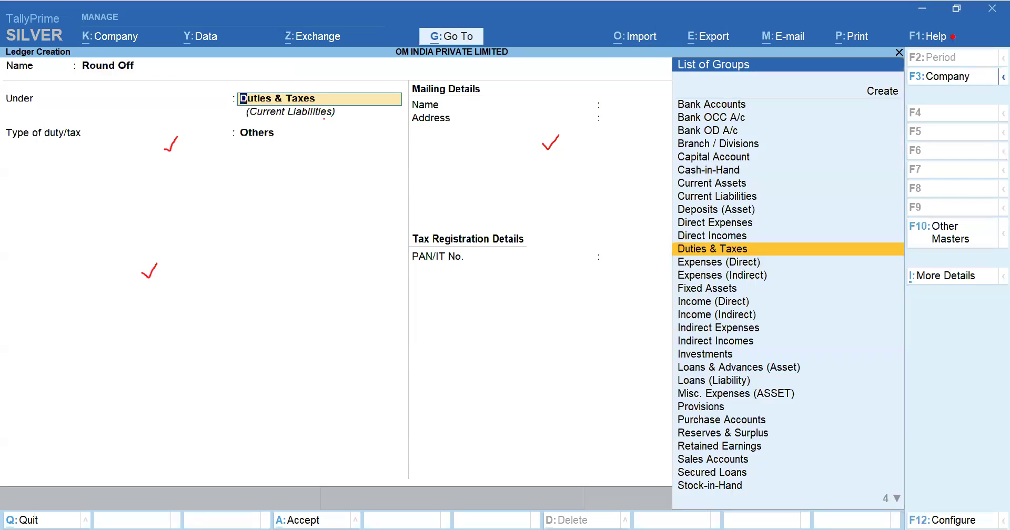
pyautogui.write('Ro')
pyautogui.press('BackSpace')
pyautogui.press('BackSpace')
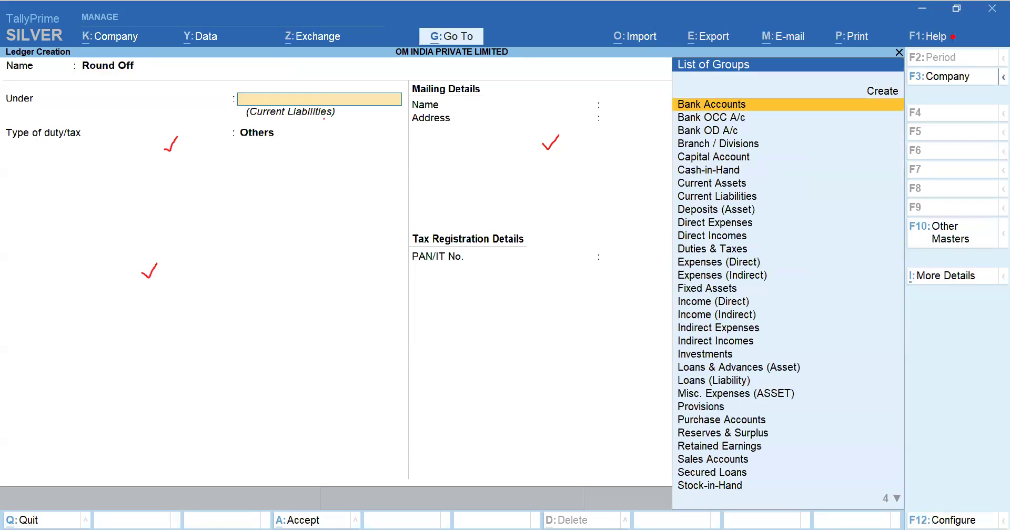
pyautogui.write('in')
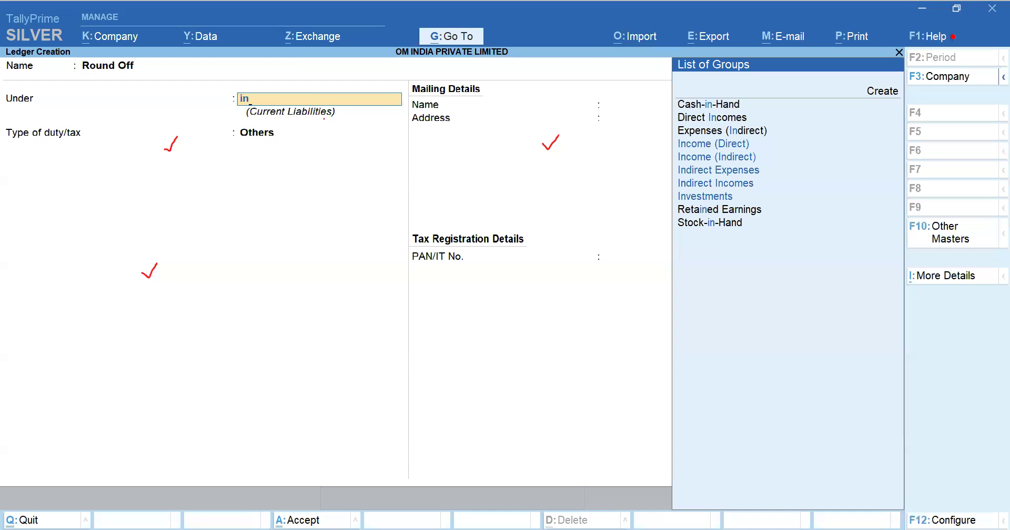
pyautogui.press('BackSpace')
pyautogui.press('BackSpace')
pyautogui.write('indi')
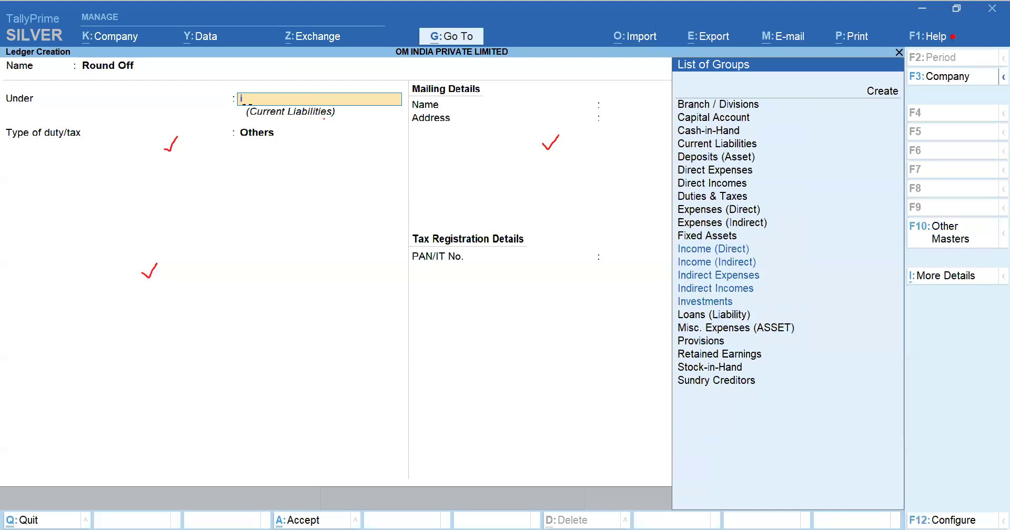
pyautogui.press('Return')
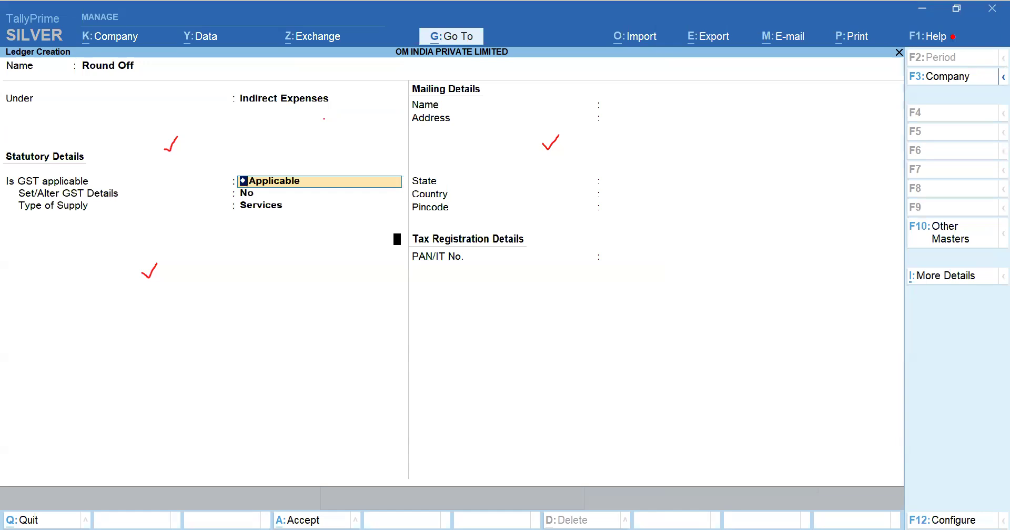
# Step: Turn off providing GST rate details for ledgers in the ledger configuration
pyautogui.press('F12')
pyautogui.press('Down')
pyautogui.press('Down')
pyautogui.press('Down')
pyautogui.press('Down')
pyautogui.press('Down')
pyautogui.press('Down')
pyautogui.press('Down')
pyautogui.press('Down')
pyautogui.press('Down')
pyautogui.press('Down')
pyautogui.press('Down')
pyautogui.press('Down')
pyautogui.press('Down')
pyautogui.press('Down')
pyautogui.press('Down')
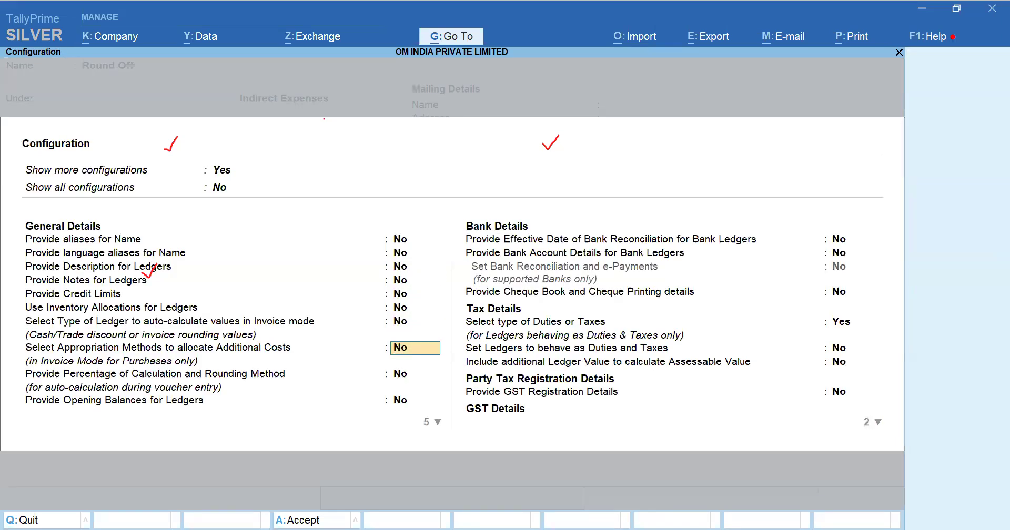
pyautogui.press('Down')
pyautogui.press('Down')
pyautogui.press('Down')
pyautogui.press('Down')
pyautogui.press('Down')
pyautogui.press('Down')
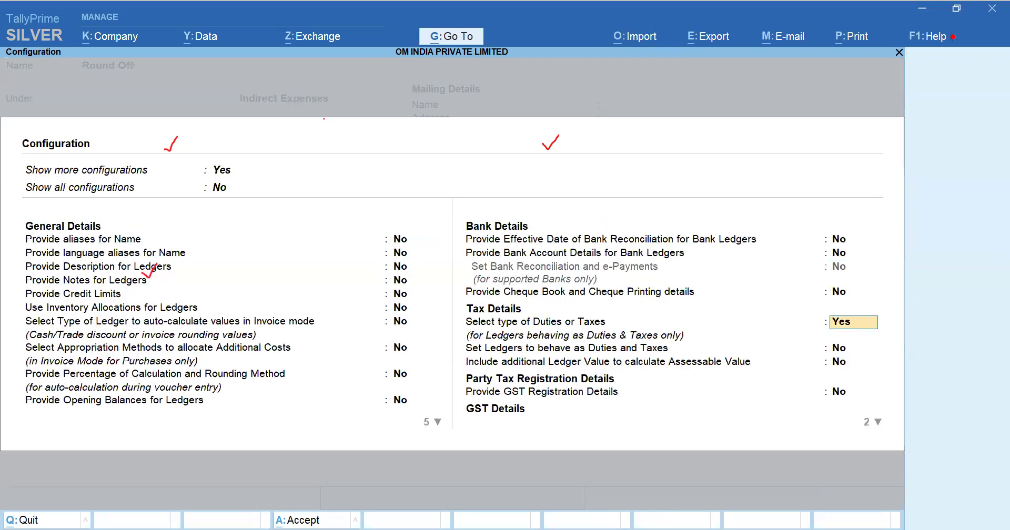
pyautogui.press('Down')
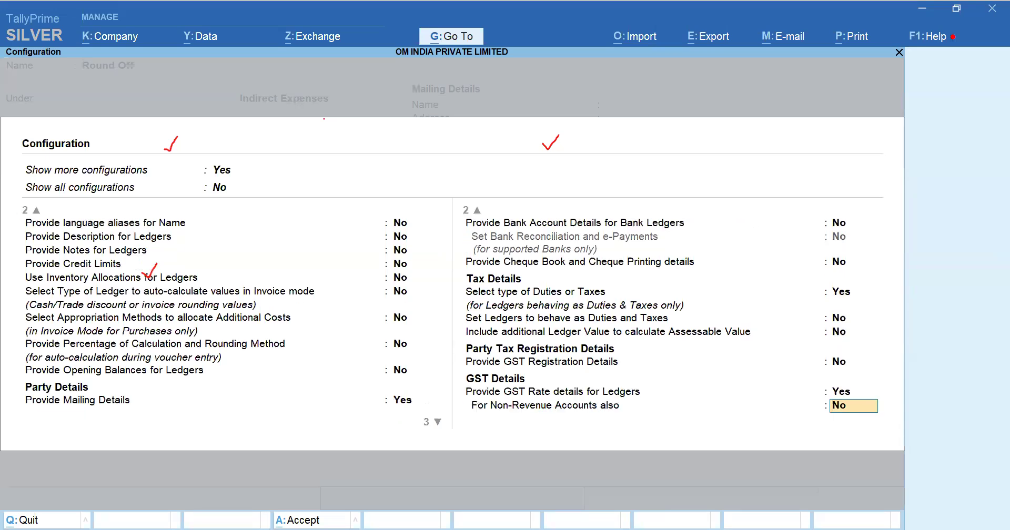
pyautogui.hotkey('ctrl', 'a')
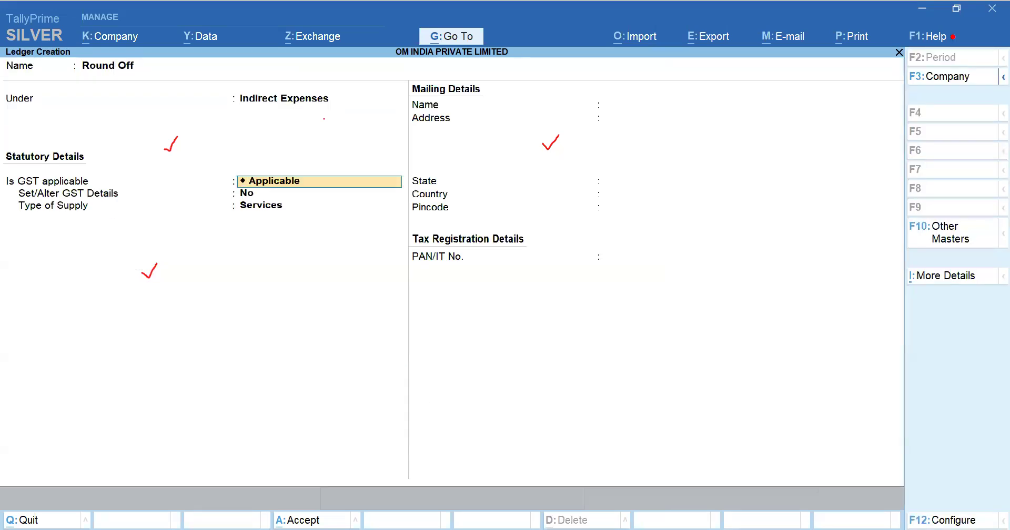
pyautogui.press('F12')
pyautogui.press('Down')
pyautogui.press('Down')
pyautogui.press('Down')
pyautogui.press('Down')
pyautogui.press('Down')
pyautogui.press('Down')
pyautogui.press('Down')
pyautogui.press('Down')
pyautogui.press('Down')
pyautogui.press('Down')
pyautogui.press('Down')
pyautogui.press('Down')
pyautogui.press('Down')
pyautogui.press('Down')
pyautogui.press('Down')
pyautogui.press('Down')
pyautogui.press('Down')
pyautogui.press('Down')
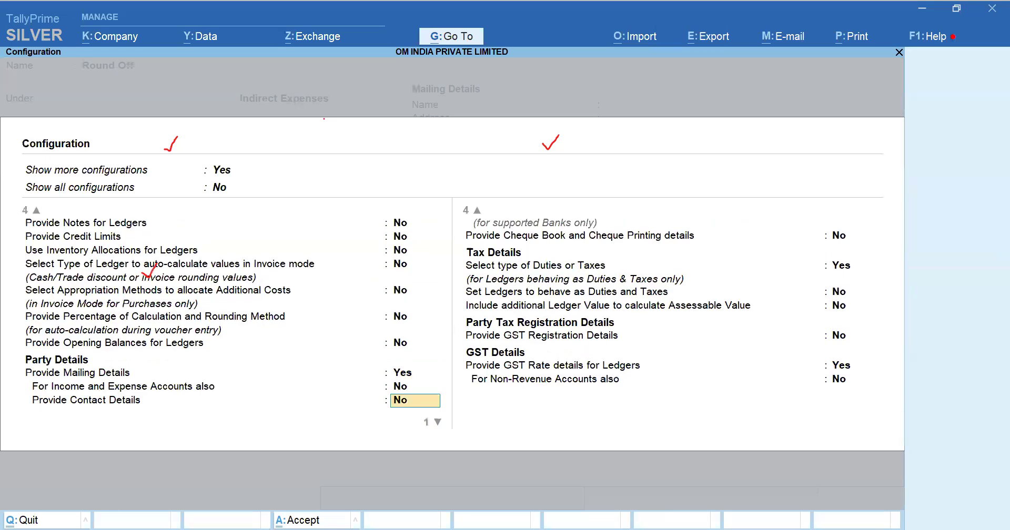
pyautogui.press('Down')
pyautogui.press('Down')
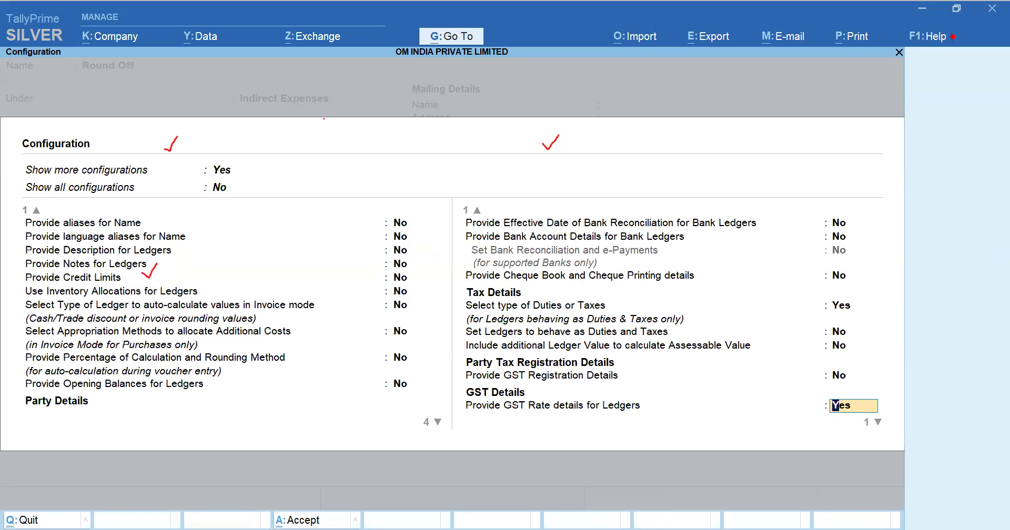
pyautogui.press('Return')
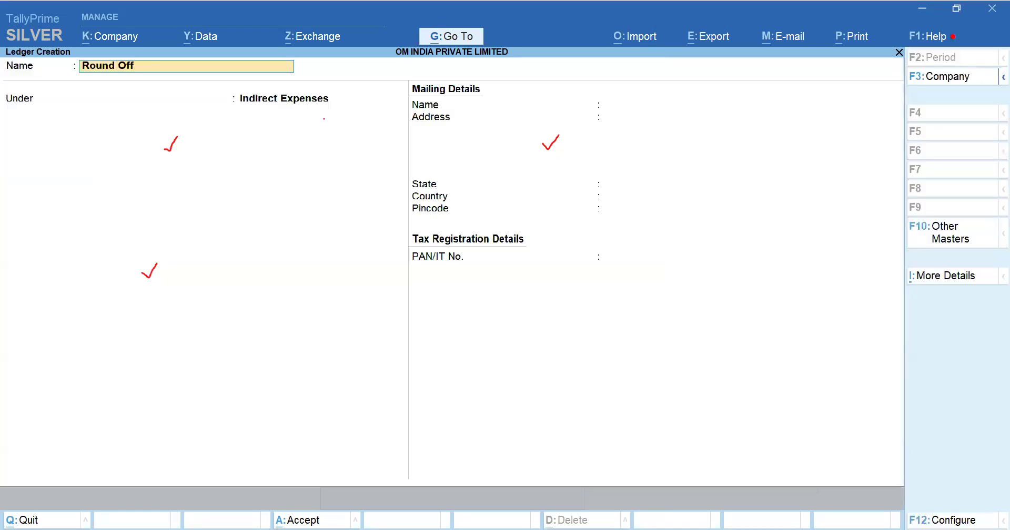
# Step: Reselect Indirect Expenses as Round Off's group, returning to edit before accepting
pyautogui.press('Return')
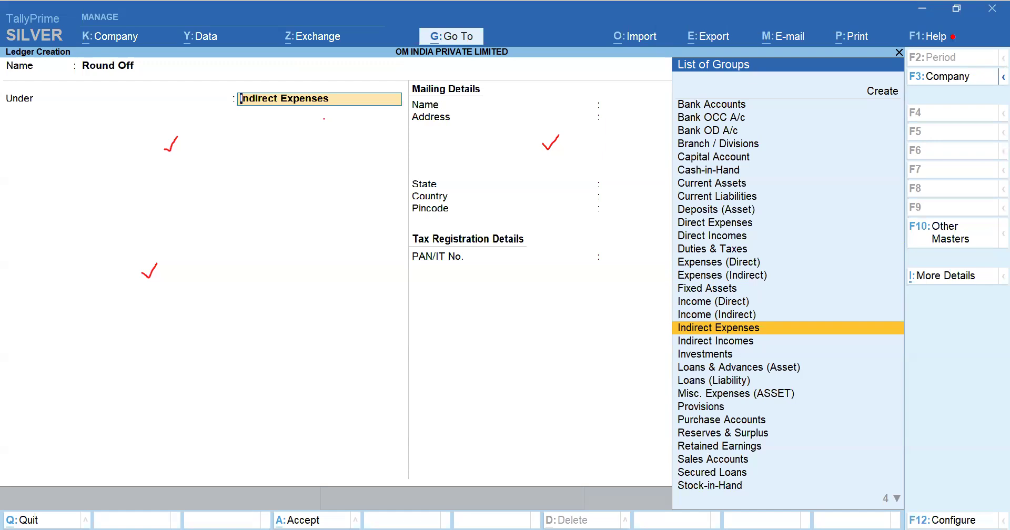
pyautogui.press('BackSpace')
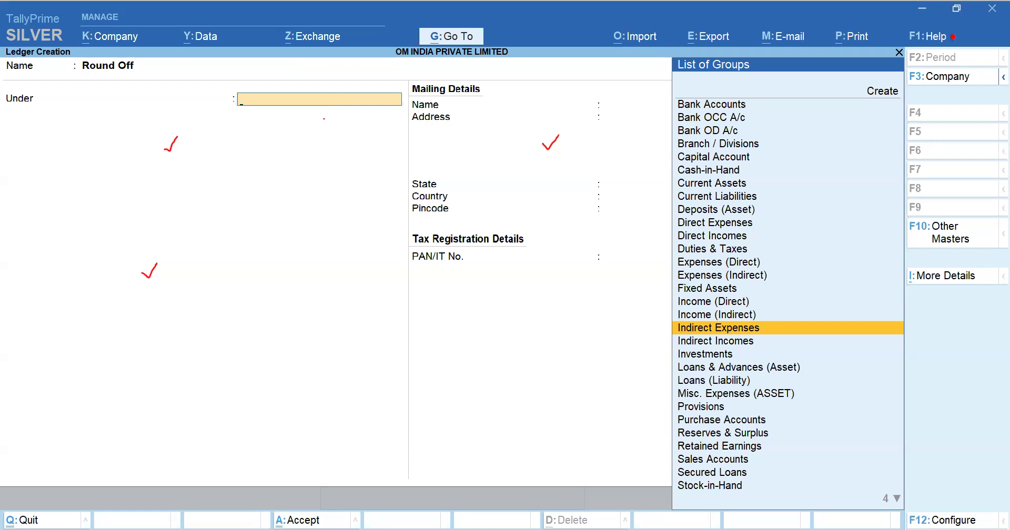
pyautogui.write('Indi')
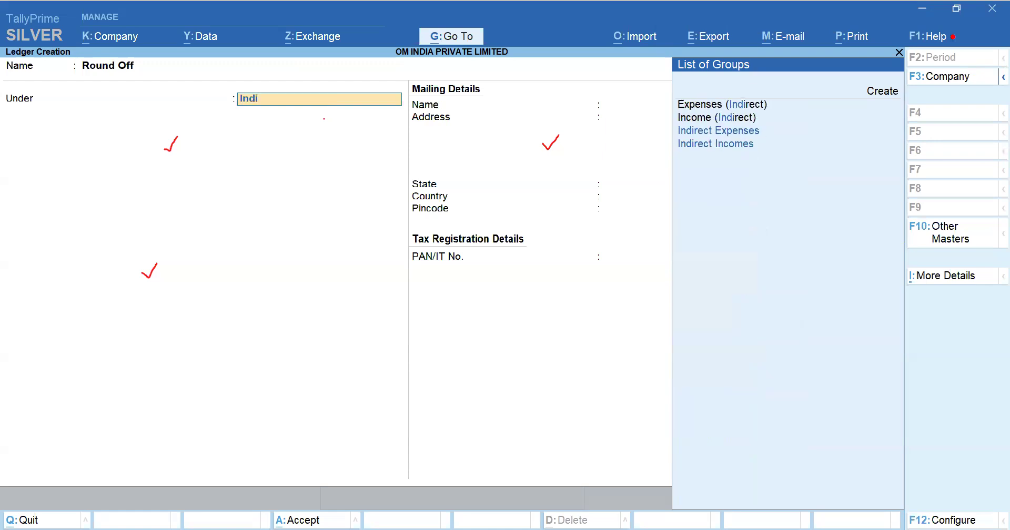
pyautogui.press('Return')
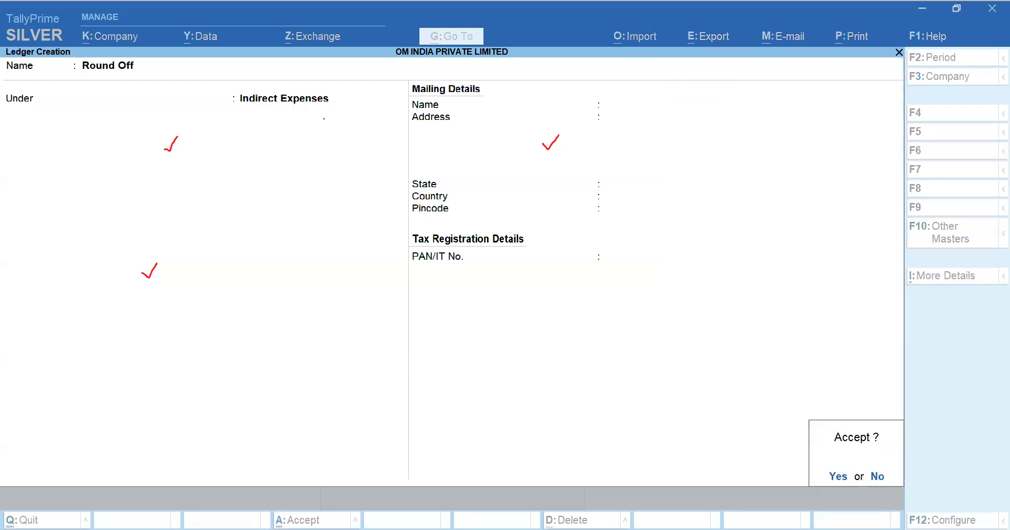
pyautogui.press('BackSpace')
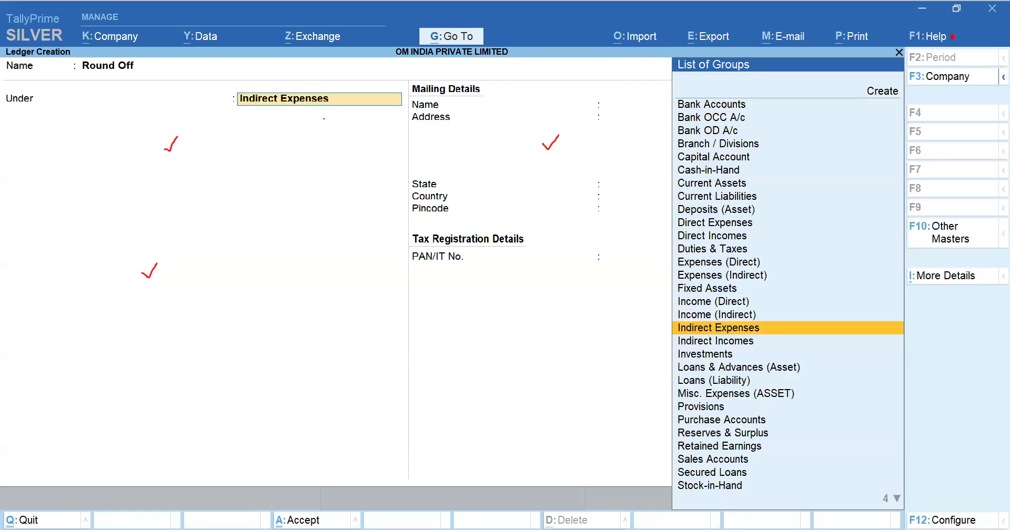
# Step: Review the ledger configuration options down to the GST rate details setting
pyautogui.press('F12')
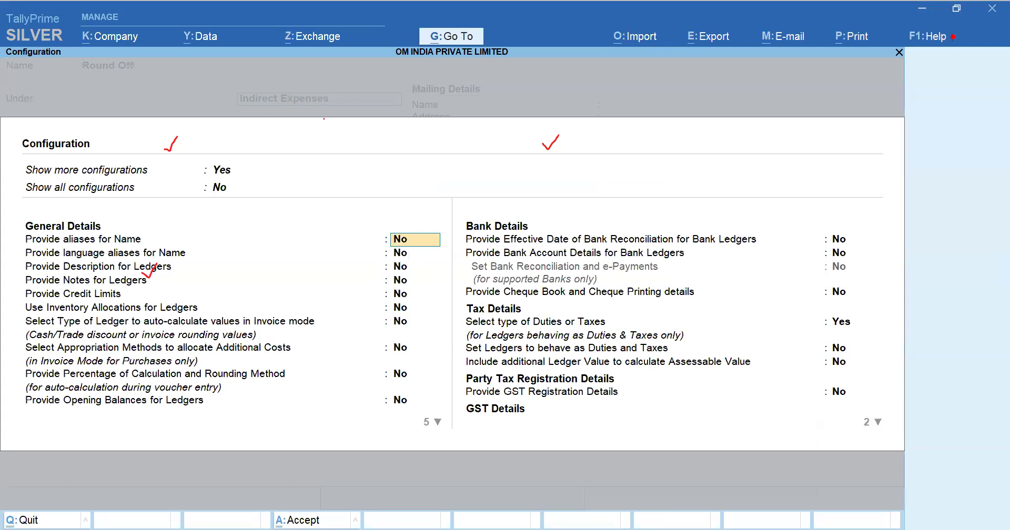
pyautogui.press('Down')
pyautogui.press('Down')
pyautogui.press('Down')
pyautogui.press('Down')
pyautogui.press('Down')
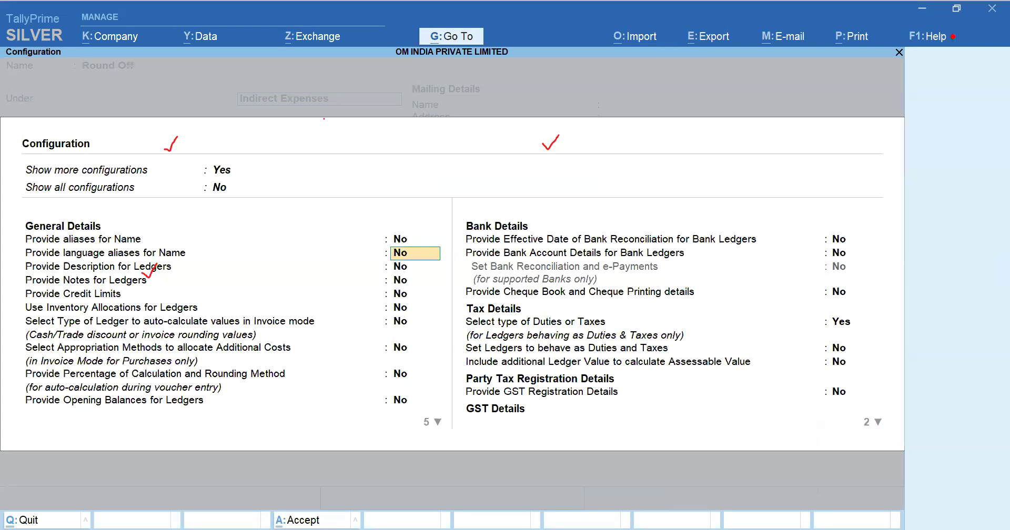
pyautogui.press('Down')
pyautogui.press('Down')
pyautogui.press('Down')
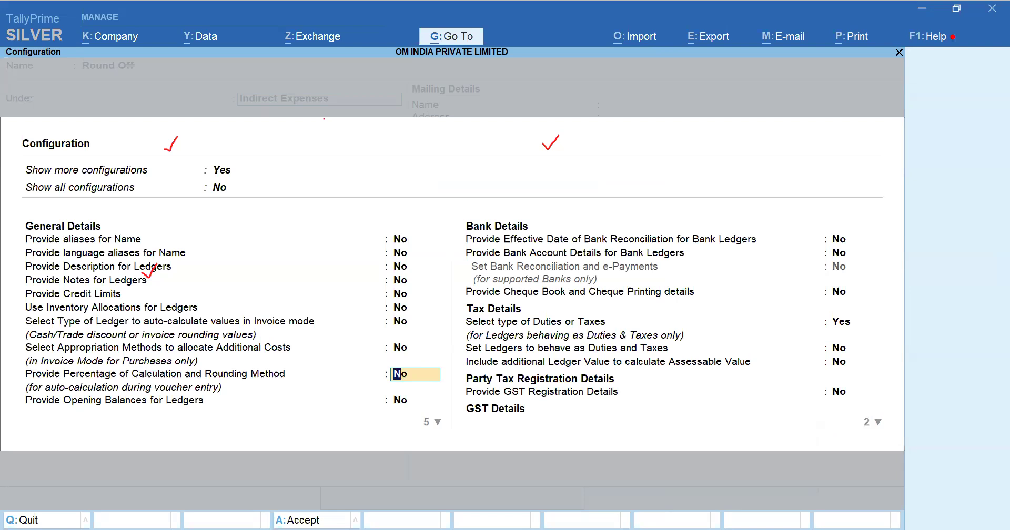
pyautogui.press('Down')
pyautogui.press('Down')
pyautogui.press('Down')
pyautogui.press('Down')
pyautogui.press('Down')
pyautogui.press('Down')
pyautogui.press('Down')
pyautogui.press('Down')
pyautogui.press('Down')
pyautogui.press('Down')
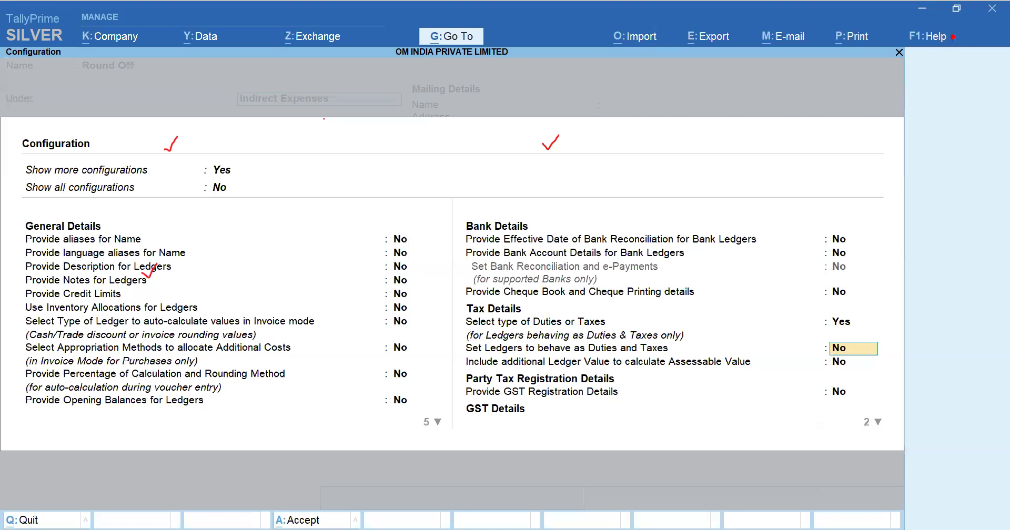
pyautogui.press('Down')
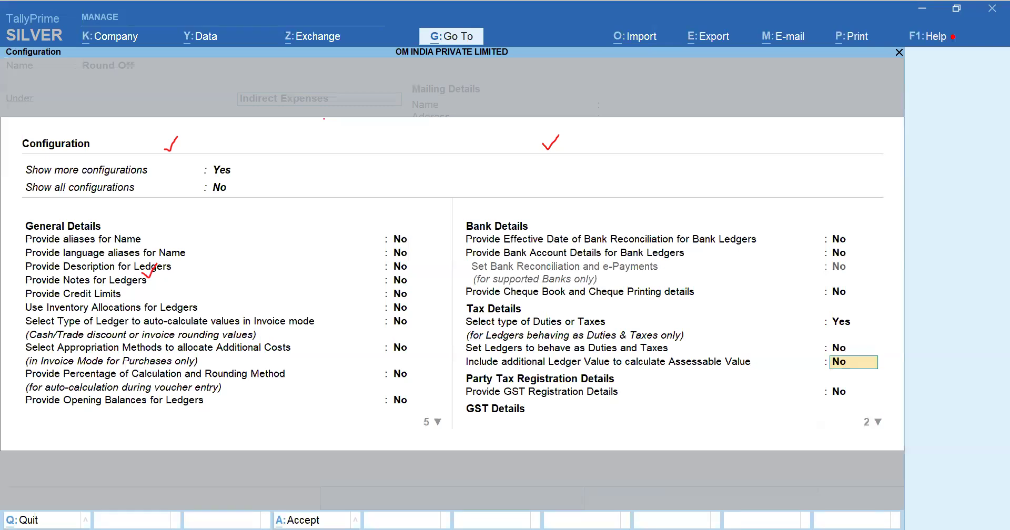
pyautogui.press('Down')
pyautogui.press('Down')
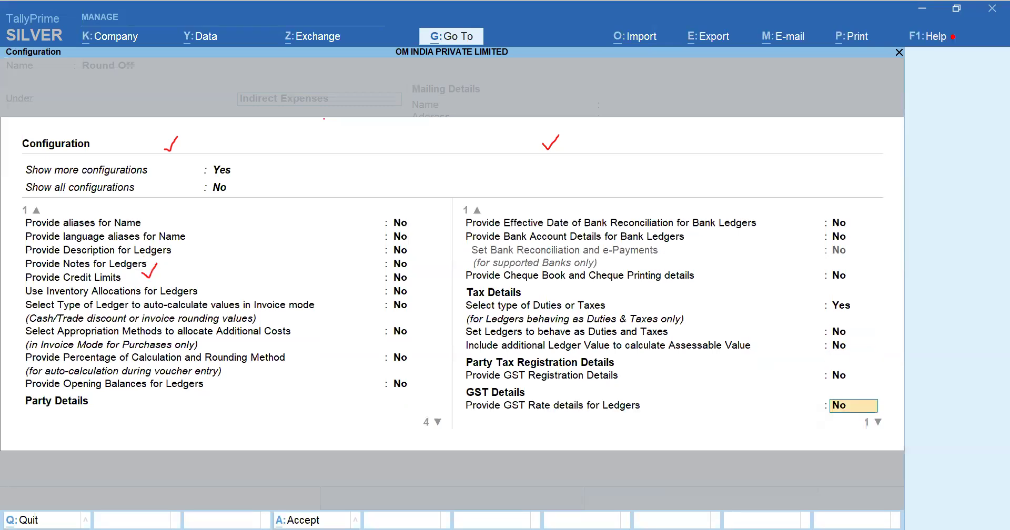
pyautogui.press('Return')
# Step: Enable selecting the type of ledger to auto-calculate values in invoice mode in the ledger configuration
pyautogui.press('F12')
pyautogui.press('Down')
pyautogui.press('Down')
pyautogui.press('Down')
pyautogui.press('Down')
pyautogui.press('Down')
pyautogui.press('Down')
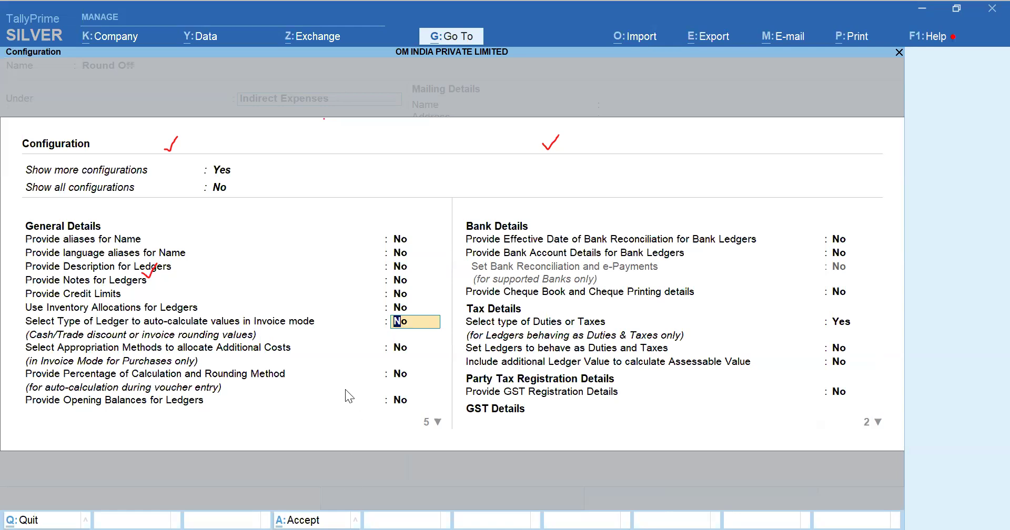
pyautogui.click(338, 377)
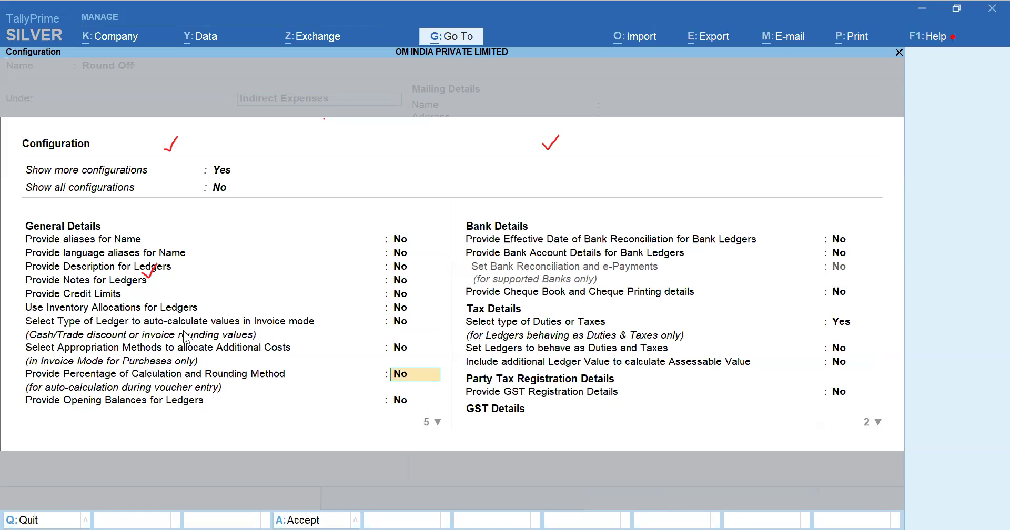
pyautogui.click(159, 271)
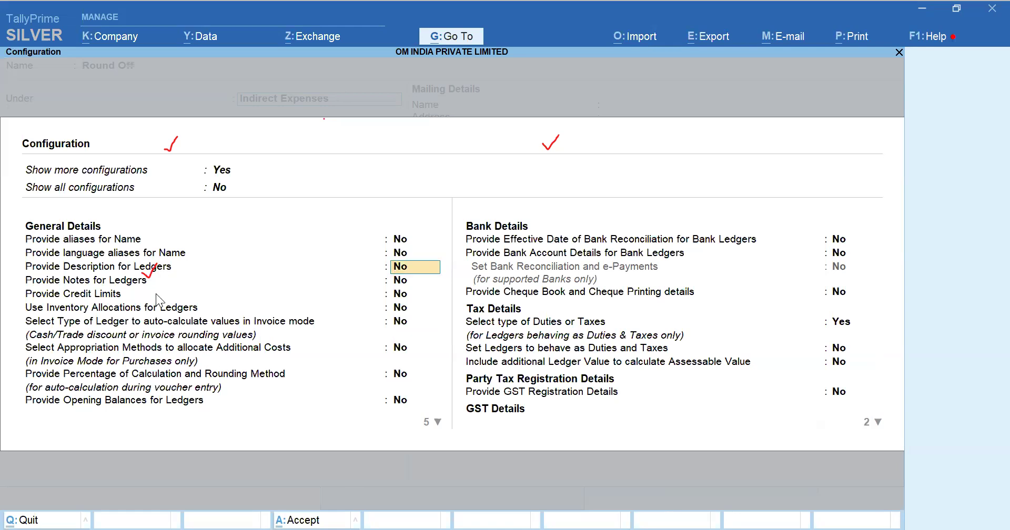
pyautogui.click(156, 293)
pyautogui.press('Down')
pyautogui.press('Down')
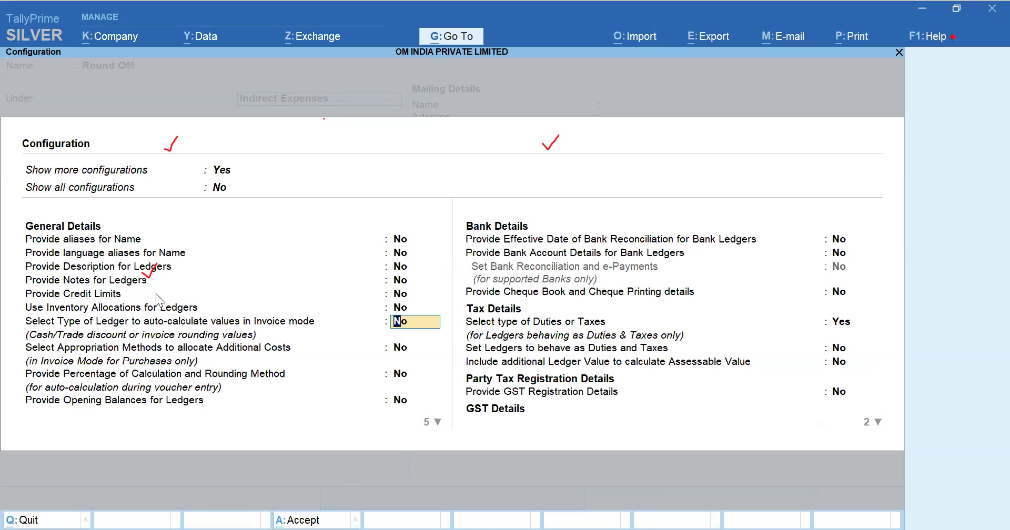
pyautogui.write('y')
pyautogui.press('Return')
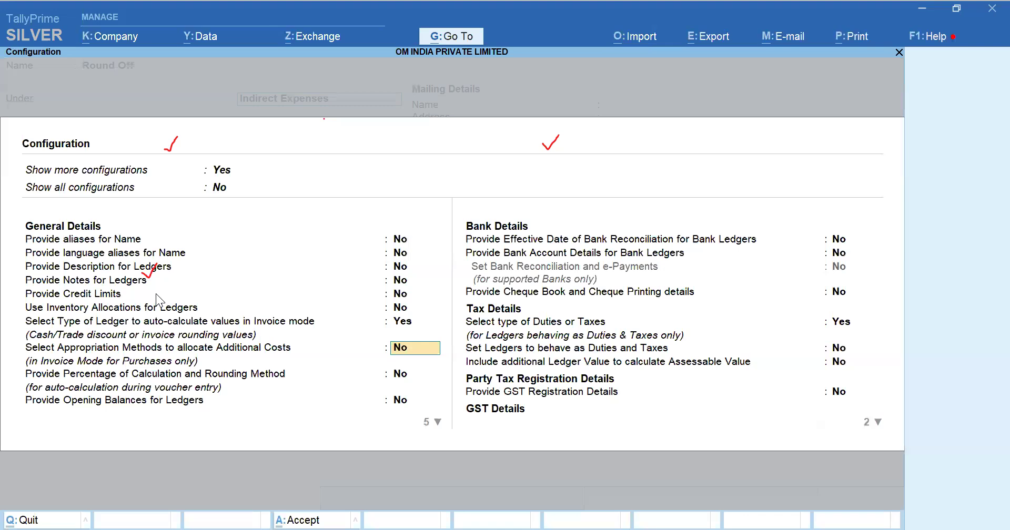
pyautogui.hotkey('ctrl', 'a')
# Step: Set Round Off's type of ledger to Invoice Rounding and accept the ledger
pyautogui.press('Return')
pyautogui.press('Return')
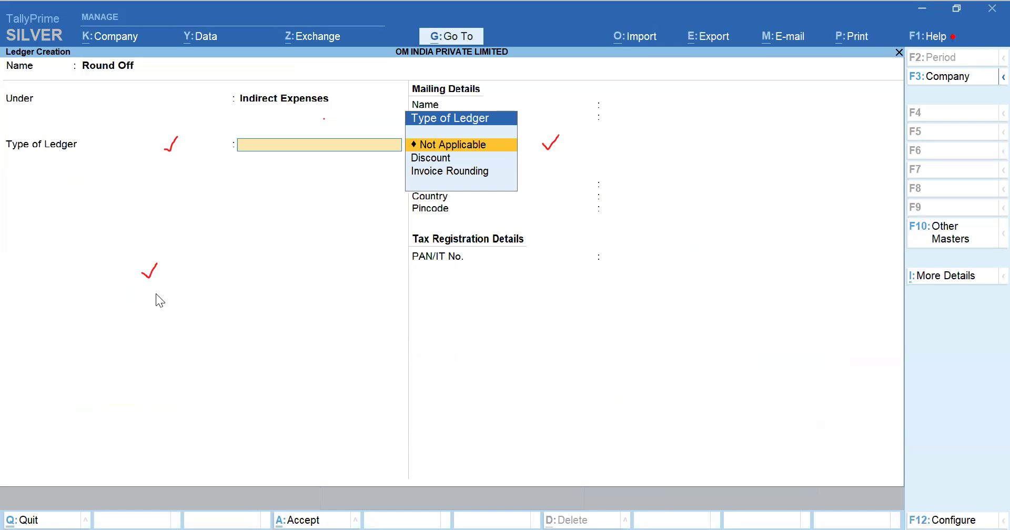
pyautogui.press('Down')
pyautogui.press('Down')
pyautogui.press('Return')
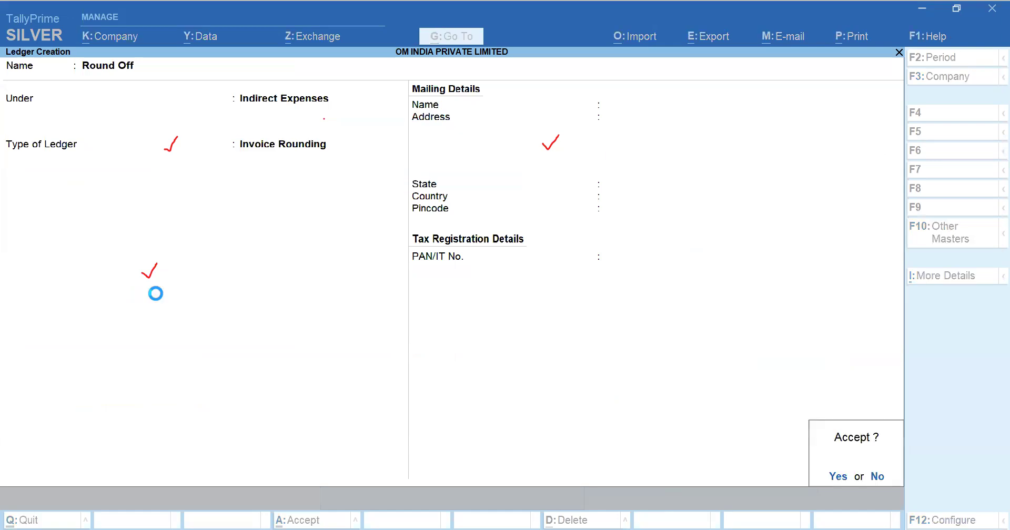
pyautogui.press('Return')
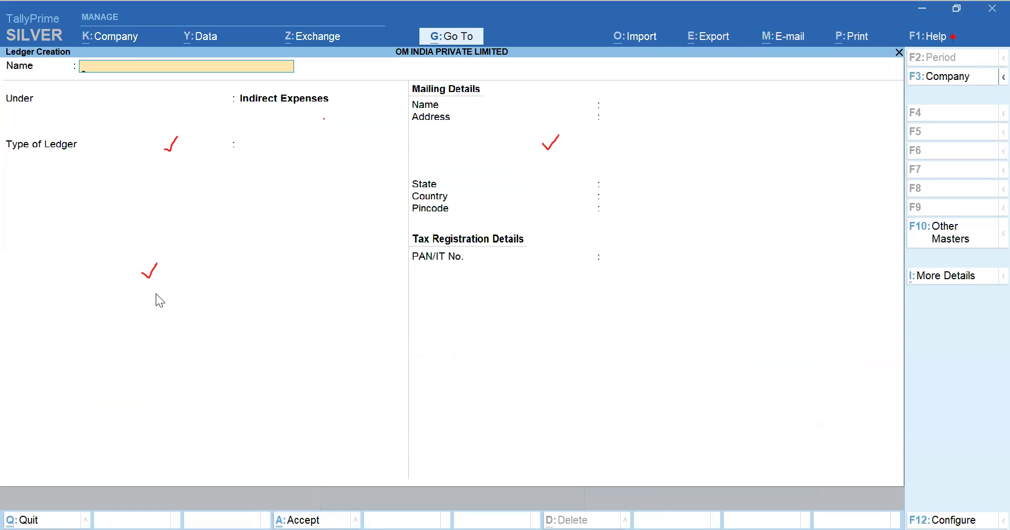
# Step: Return to the Gateway of Tally and check the stock item list in the task sheet
pyautogui.press('Escape')
pyautogui.press('Escape')
pyautogui.press('Escape')
pyautogui.press('Escape')
pyautogui.press('Escape')
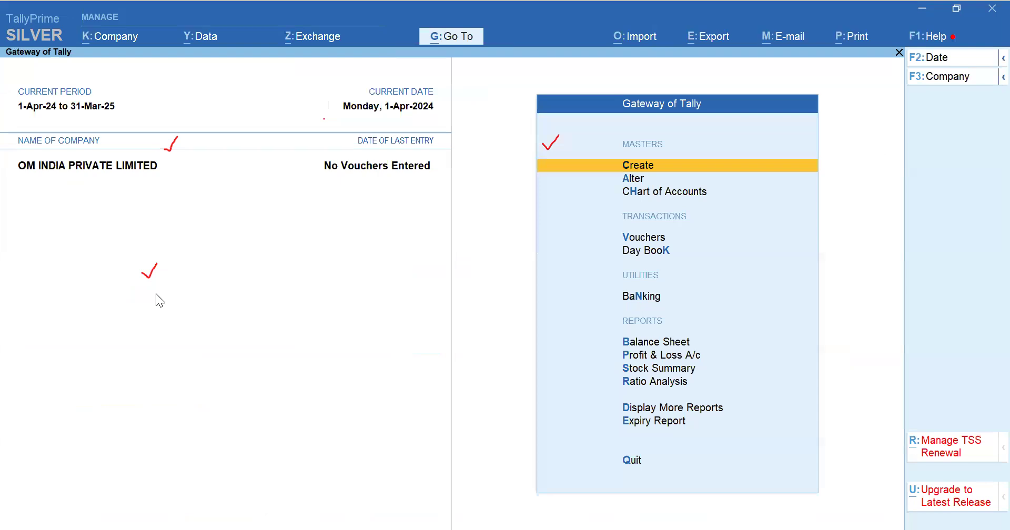
pyautogui.hotkey('alt', 'Tab')
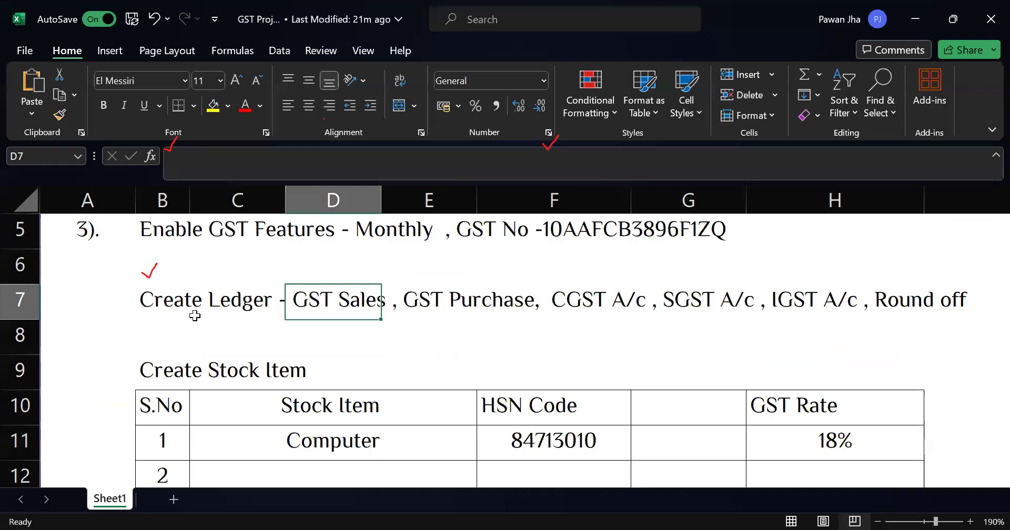
pyautogui.scroll(-1, 195, 315)
pyautogui.click(204, 301)
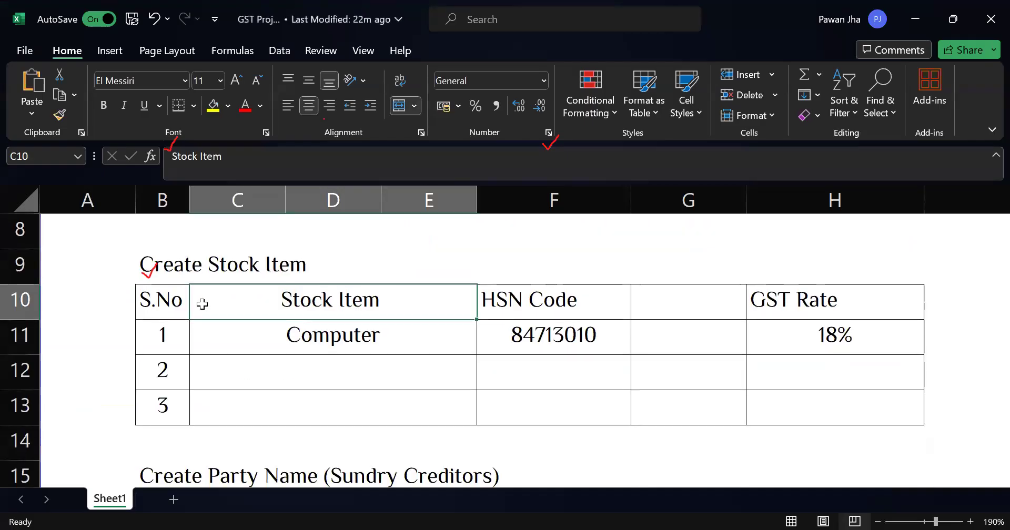
# Step: Start creating stock item Computer under Primary
pyautogui.hotkey('alt', 'Tab')
pyautogui.press('Return')
pyautogui.press('Down')
pyautogui.press('Down')
pyautogui.press('Down')
pyautogui.press('Down')
pyautogui.press('Down')
pyautogui.press('Down')
pyautogui.press('Return')
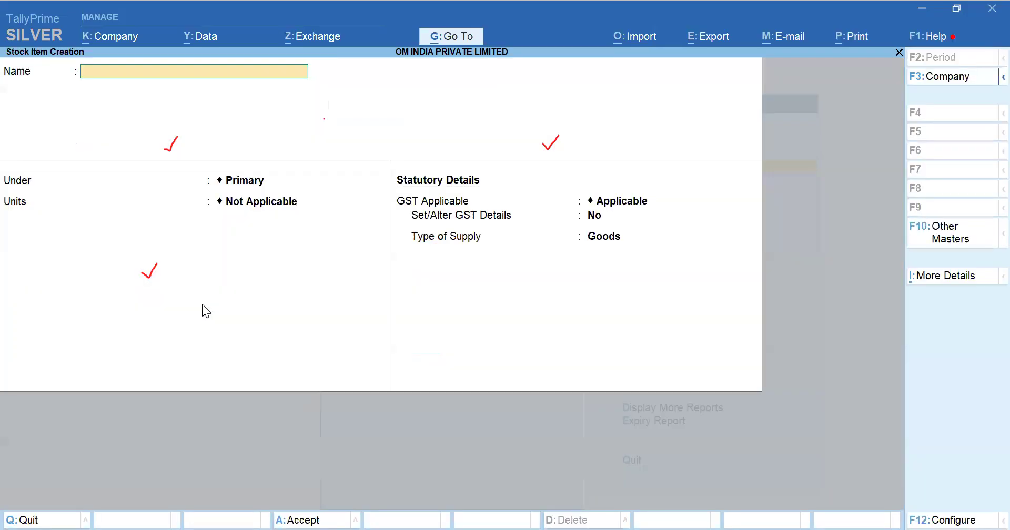
pyautogui.write('Computer')
pyautogui.press('Return')
pyautogui.press('Return')
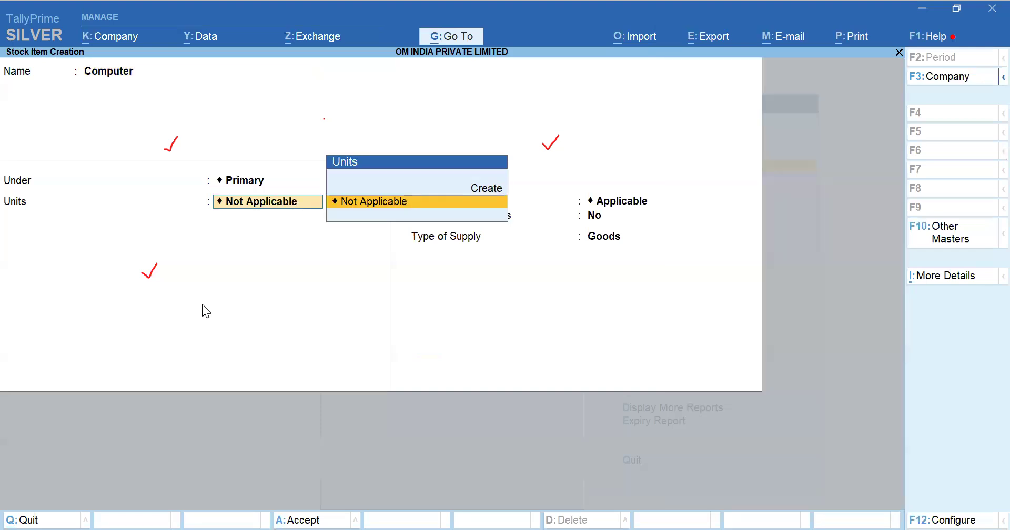
# Step: Create unit PC with formal name Pieces and UQC PCS-PIECES, and accept it for the item
pyautogui.press('BackSpace')
pyautogui.press('Return')
pyautogui.hotkey('alt', 'c')
pyautogui.write('PC')
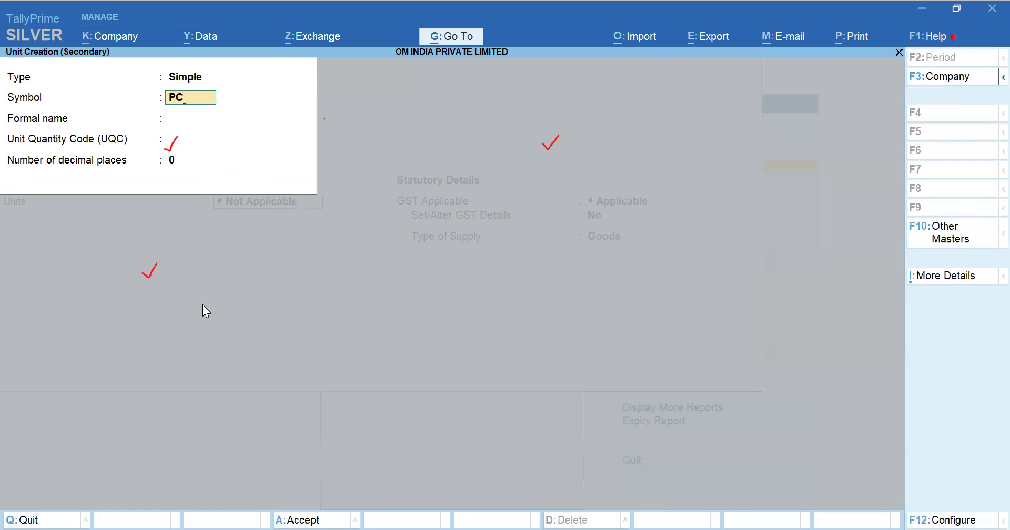
pyautogui.press('Return')
pyautogui.write('Pieces')
pyautogui.press('Return')
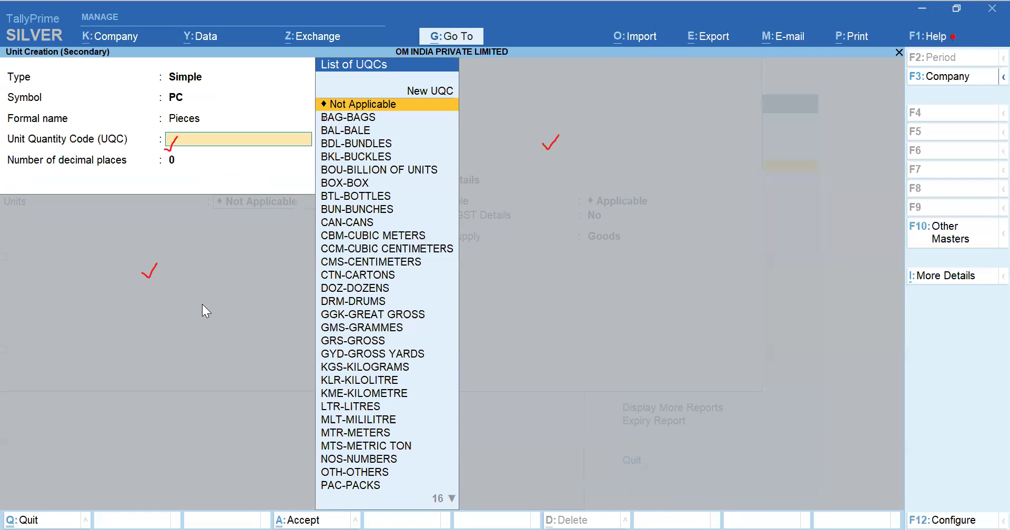
pyautogui.write('piec')
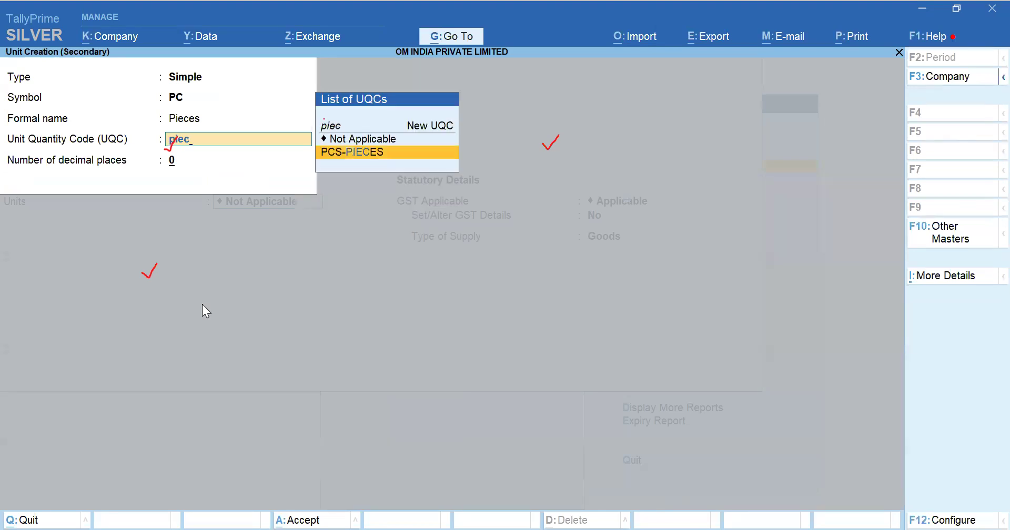
pyautogui.press('Return')
pyautogui.press('Return')
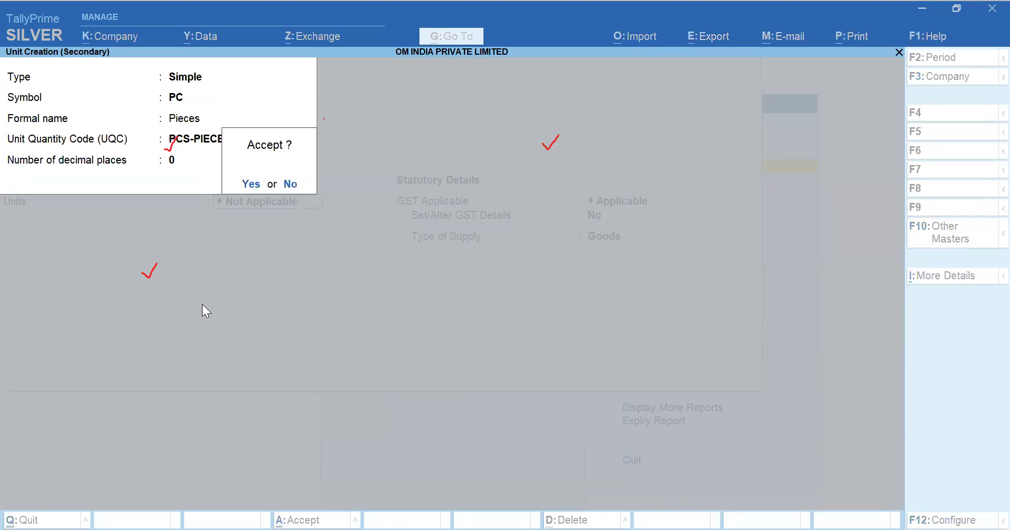
pyautogui.press('Return')
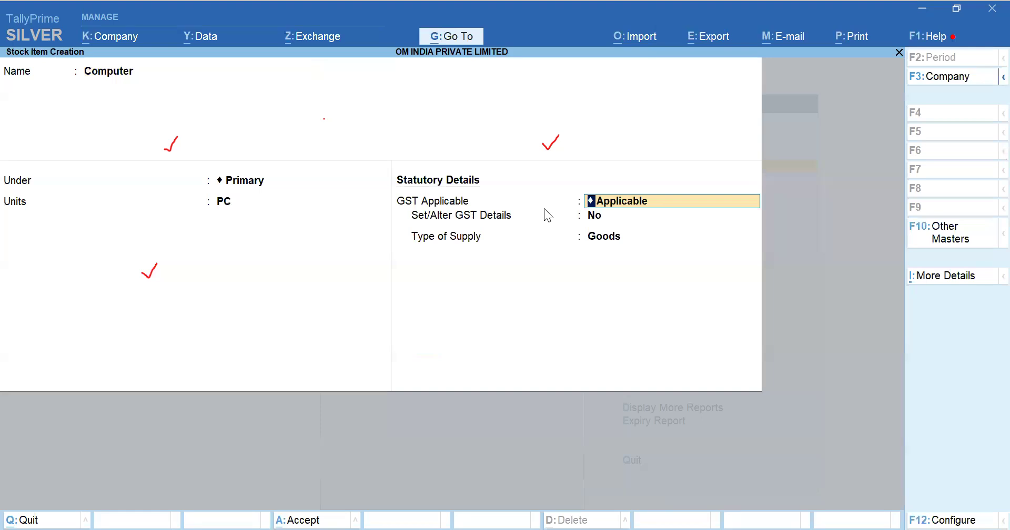
# Step: Try to set GST details for the stock item, then quit the GST details dialog
pyautogui.hotkey('alt', 'Tab')
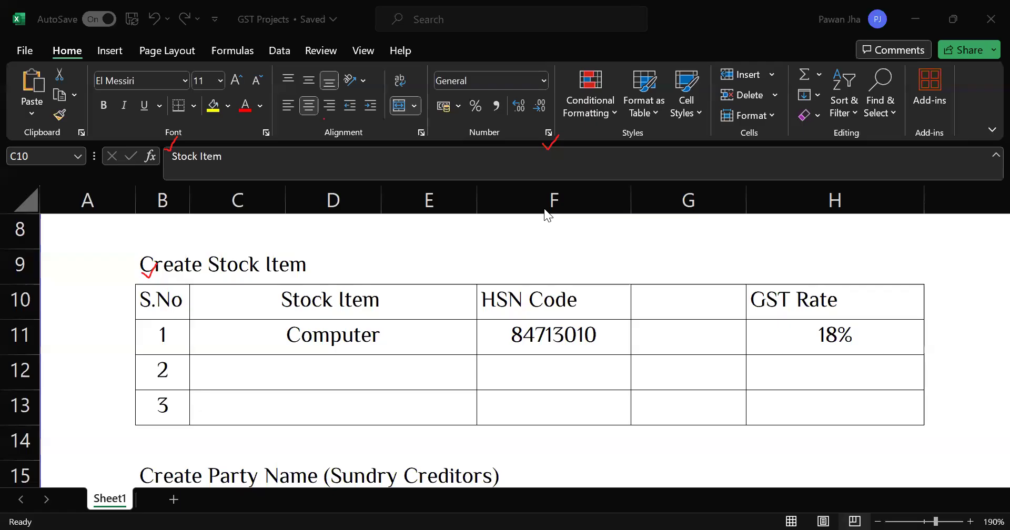
pyautogui.hotkey('alt', 'Tab')
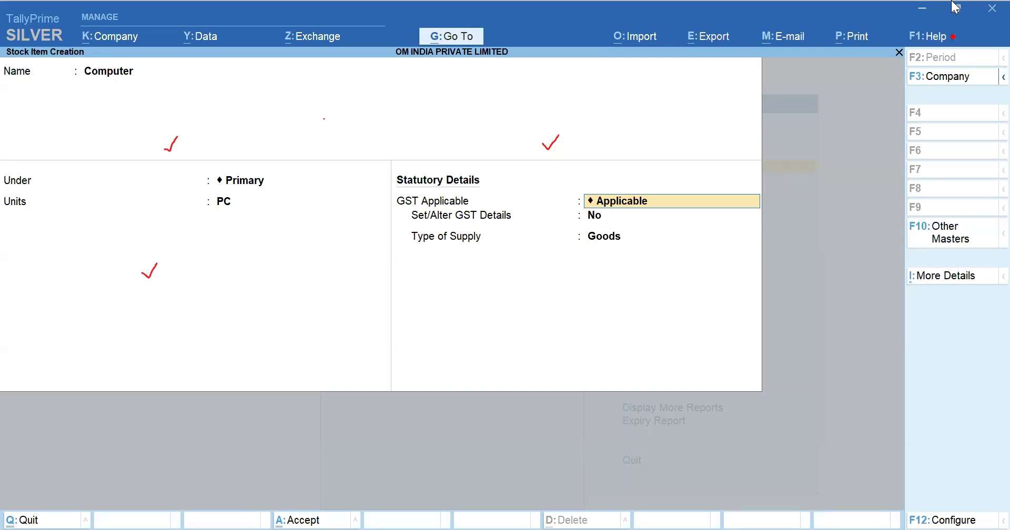
pyautogui.press('Return')
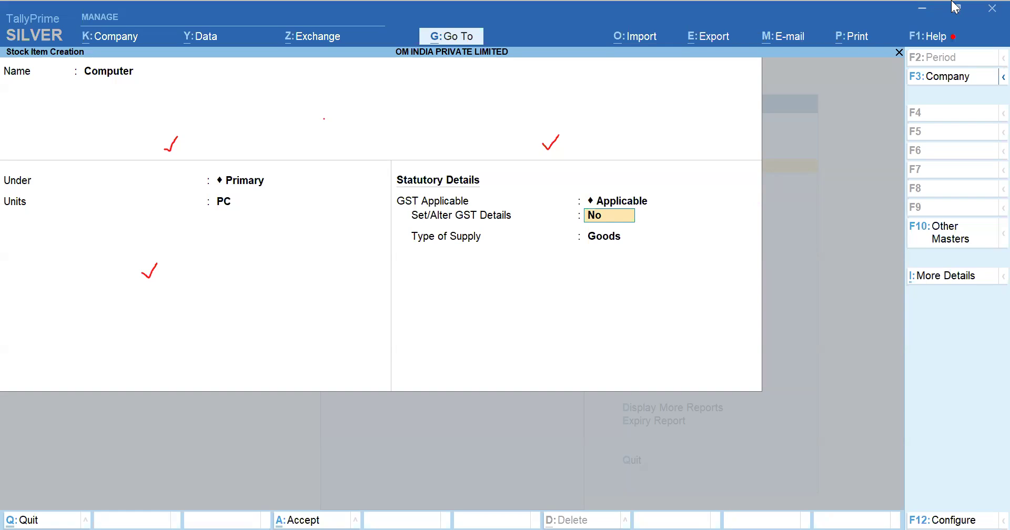
pyautogui.write('y')
pyautogui.press('Return')
pyautogui.press('Escape')
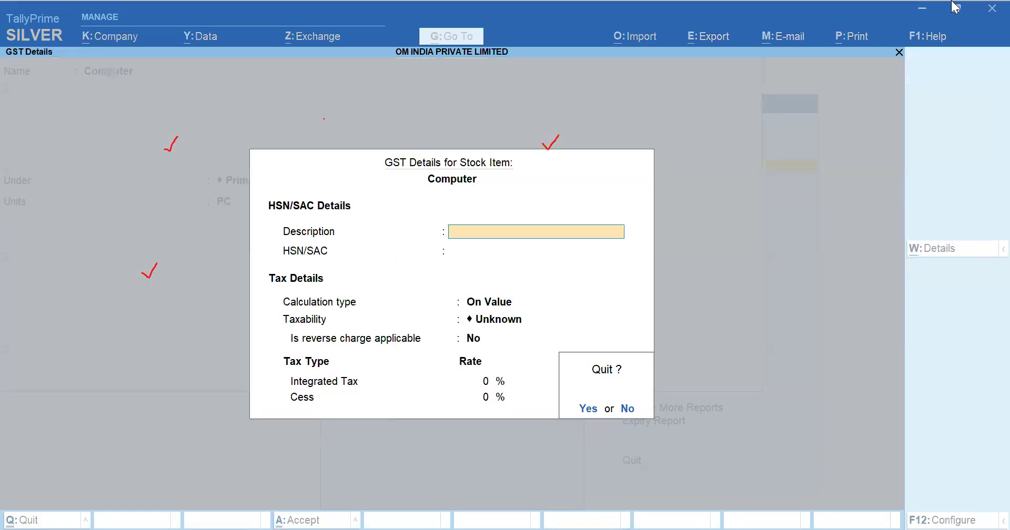
pyautogui.press('y')
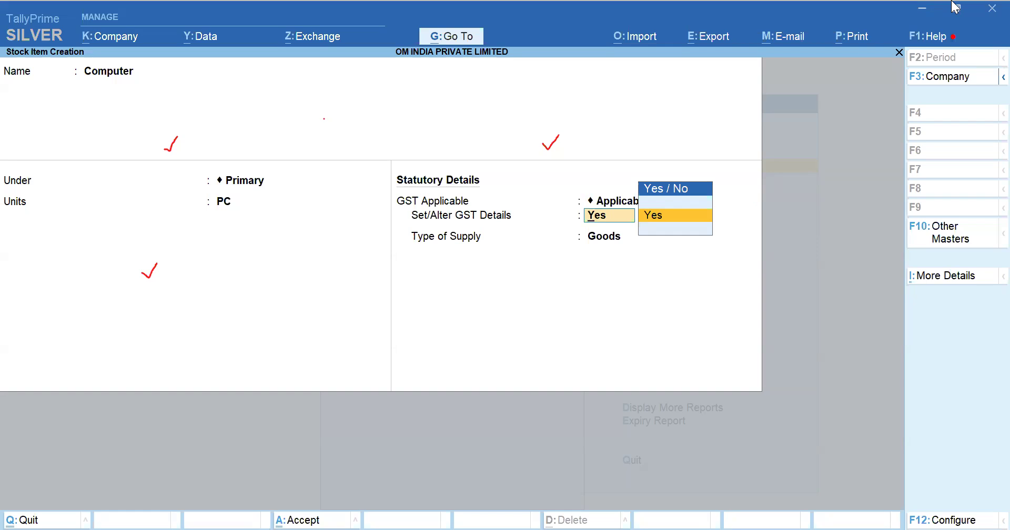
# Step: Turn off Set GST details in the stock item configuration
pyautogui.press('F12')
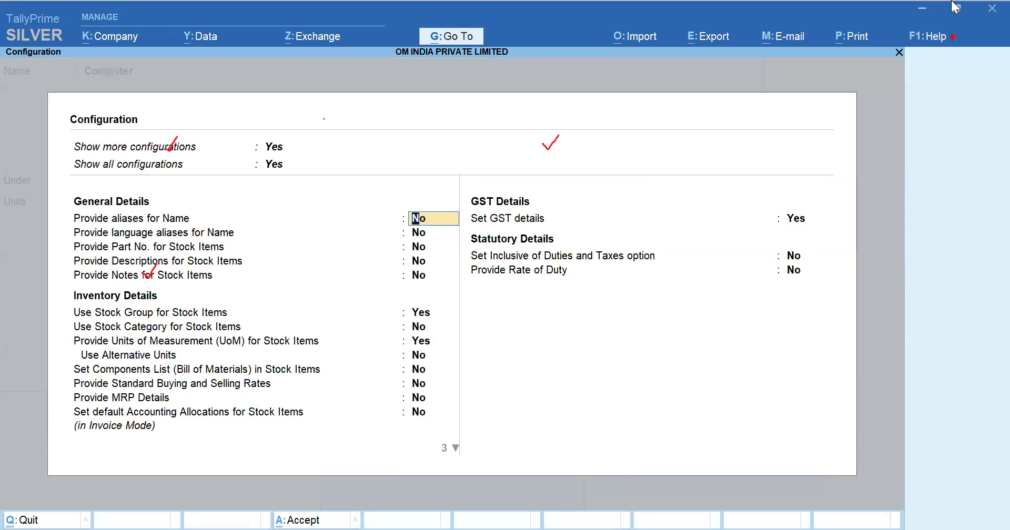
pyautogui.press('Return')
pyautogui.press('Return')
pyautogui.press('Return')
pyautogui.press('Return')
pyautogui.press('Return')
pyautogui.press('Return')
pyautogui.press('Return')
pyautogui.press('Return')
pyautogui.press('Return')
pyautogui.press('Return')
pyautogui.press('Return')
pyautogui.press('Return')
pyautogui.press('Return')
pyautogui.press('Return')
pyautogui.press('Return')
pyautogui.press('Return')
pyautogui.press('Up')
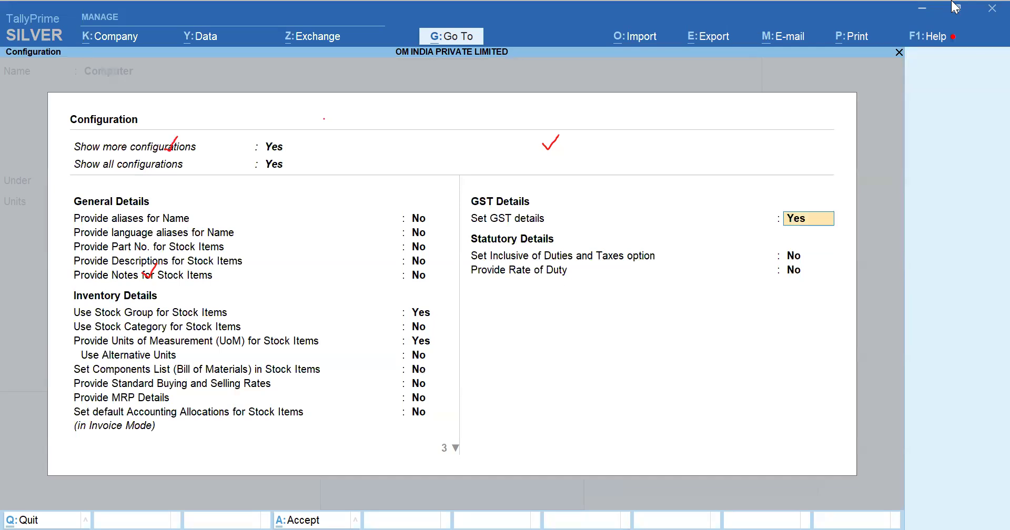
pyautogui.press('n')
pyautogui.hotkey('ctrl', 'a')
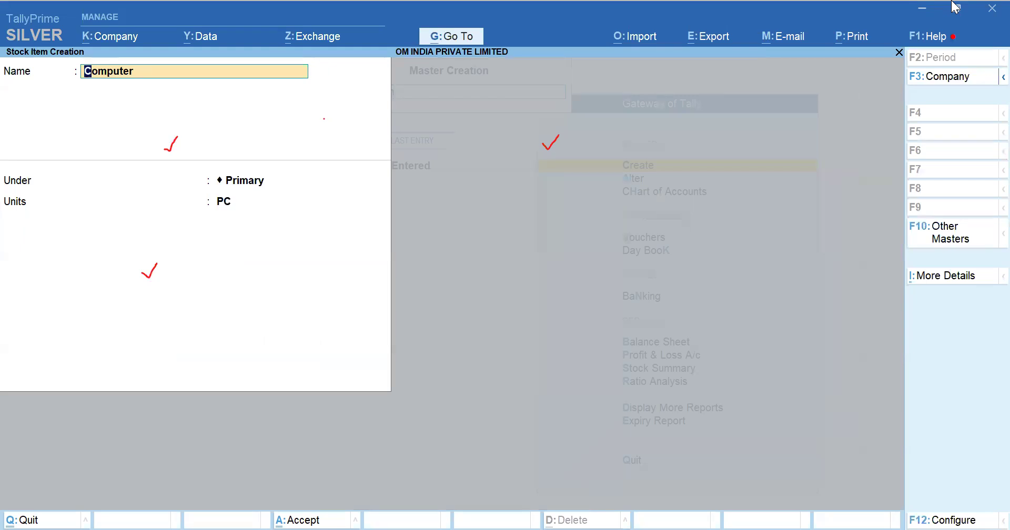
# Step: Turn Set GST details back on in the stock item configuration
pyautogui.press('F12')
pyautogui.press('Down')
pyautogui.press('Down')
pyautogui.press('Down')
pyautogui.press('Down')
pyautogui.press('Down')
pyautogui.press('Down')
pyautogui.press('Down')
pyautogui.press('Down')
pyautogui.press('Down')
pyautogui.press('Down')
pyautogui.press('Down')
pyautogui.press('Down')
pyautogui.press('Down')
pyautogui.press('Down')
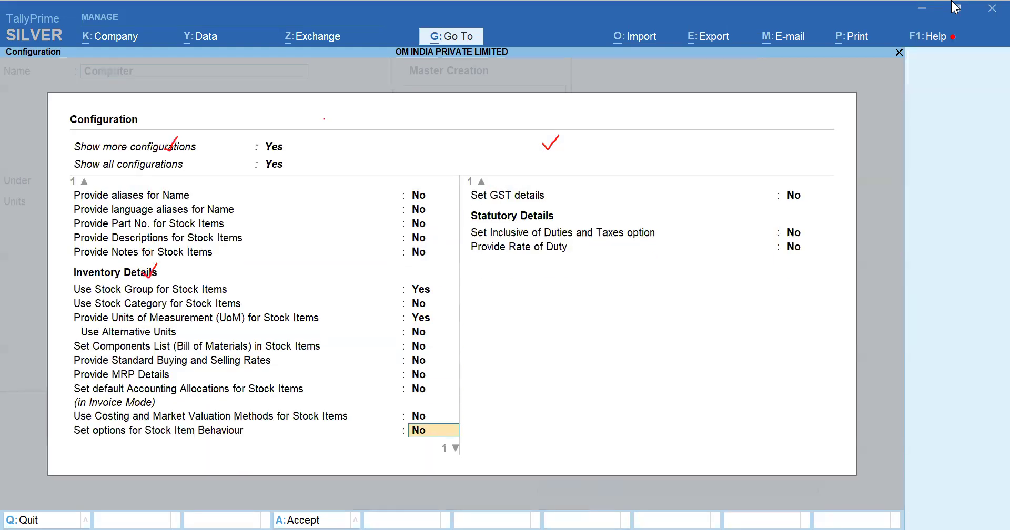
pyautogui.press('Down')
pyautogui.press('Up')
pyautogui.press('y')
pyautogui.hotkey('ctrl', 'a')
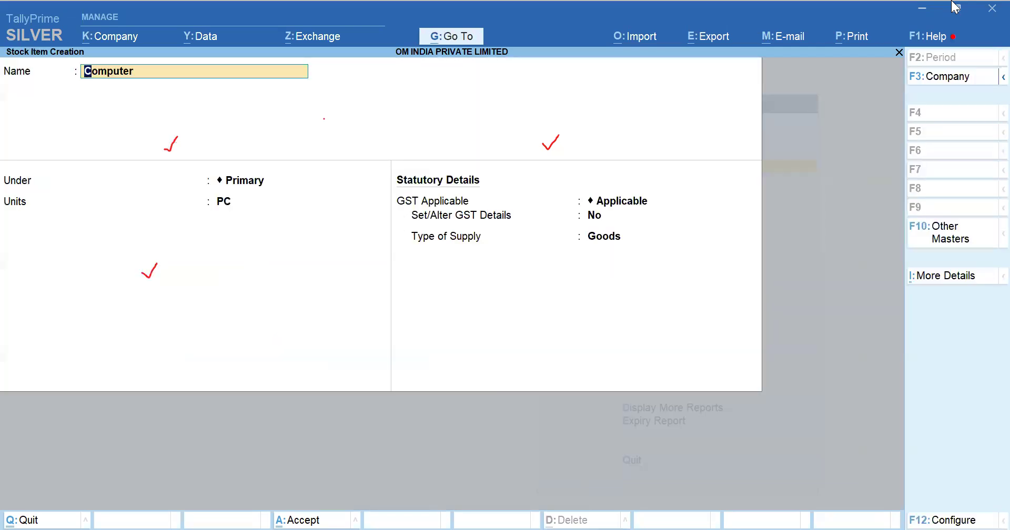